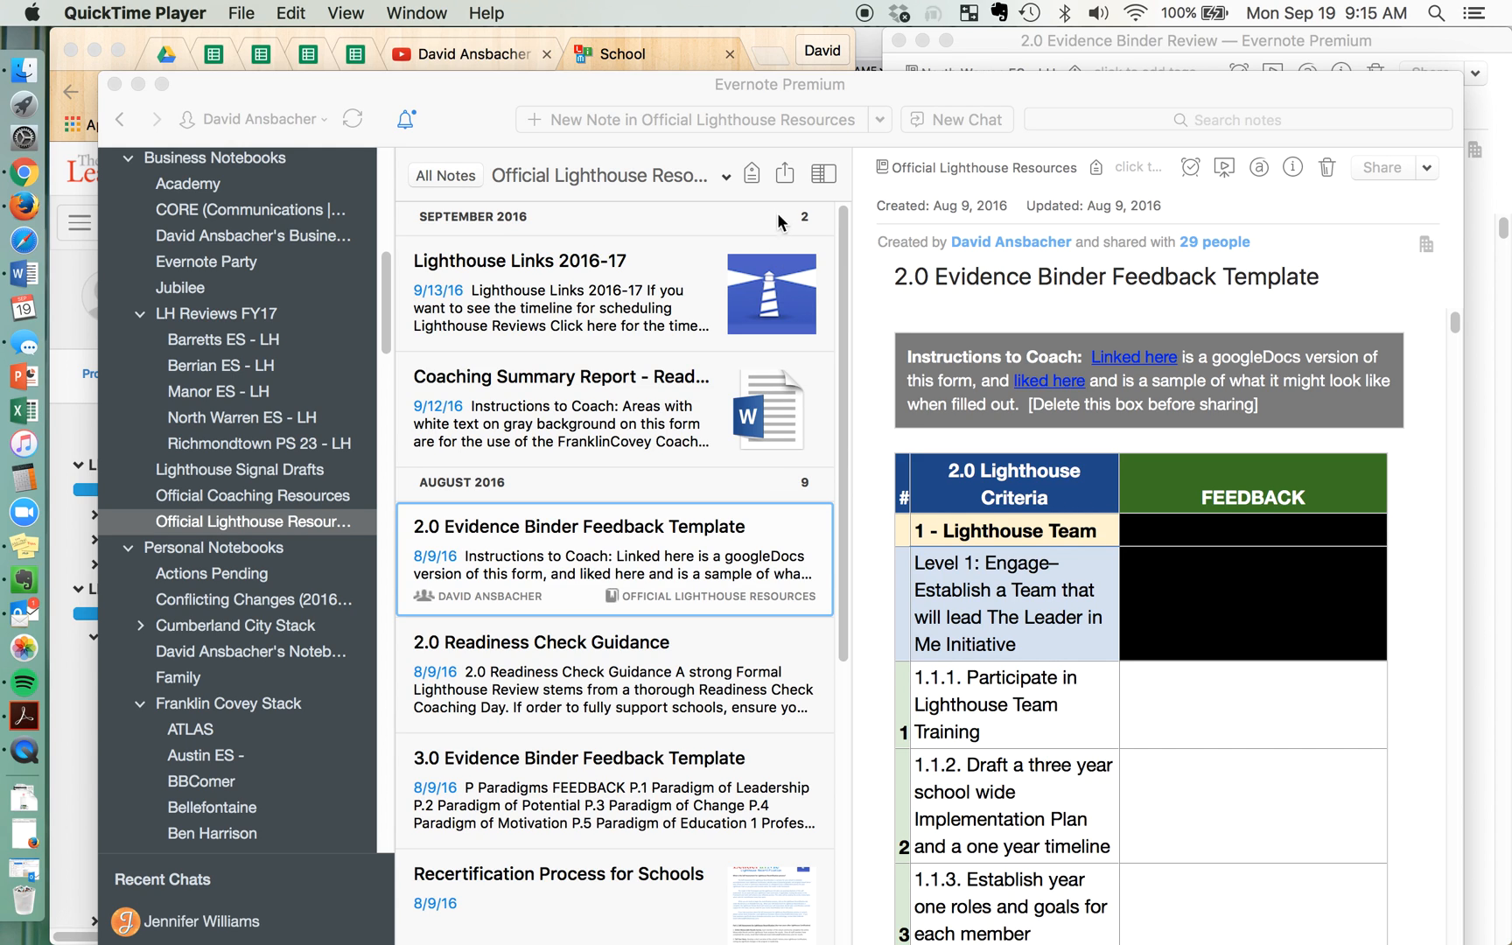
Copy the 2.0 Evidence Binder Feedback Template note from the official Lighthouse resources to the North Warren ES - LH notebook
{"action": "left_click", "coordinate": [234, 525]}
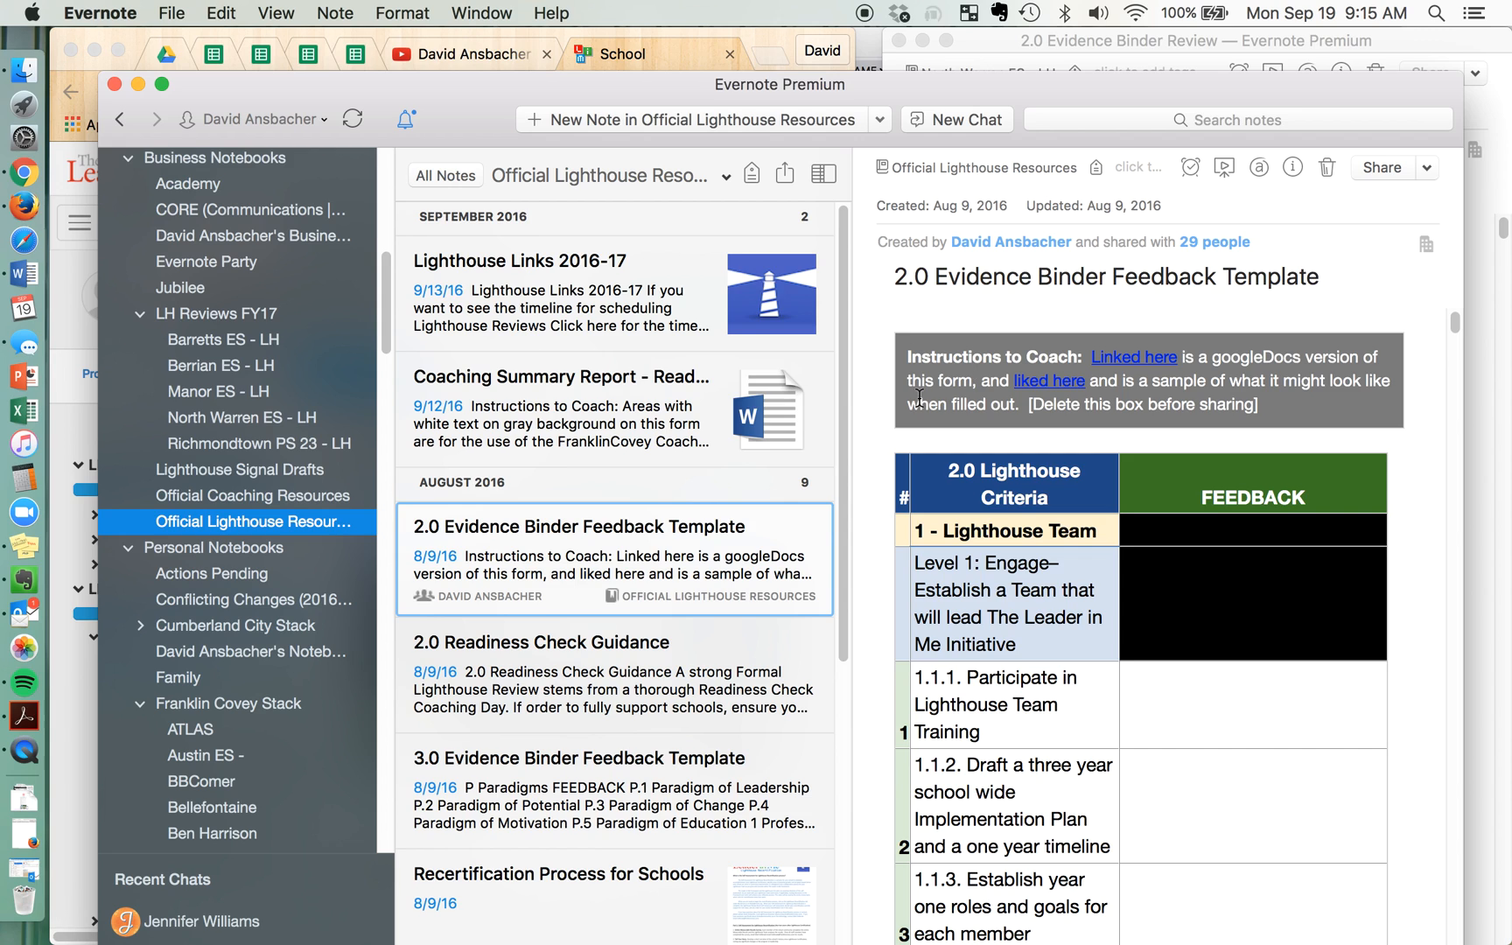
{"action": "right_click", "coordinate": [556, 553]}
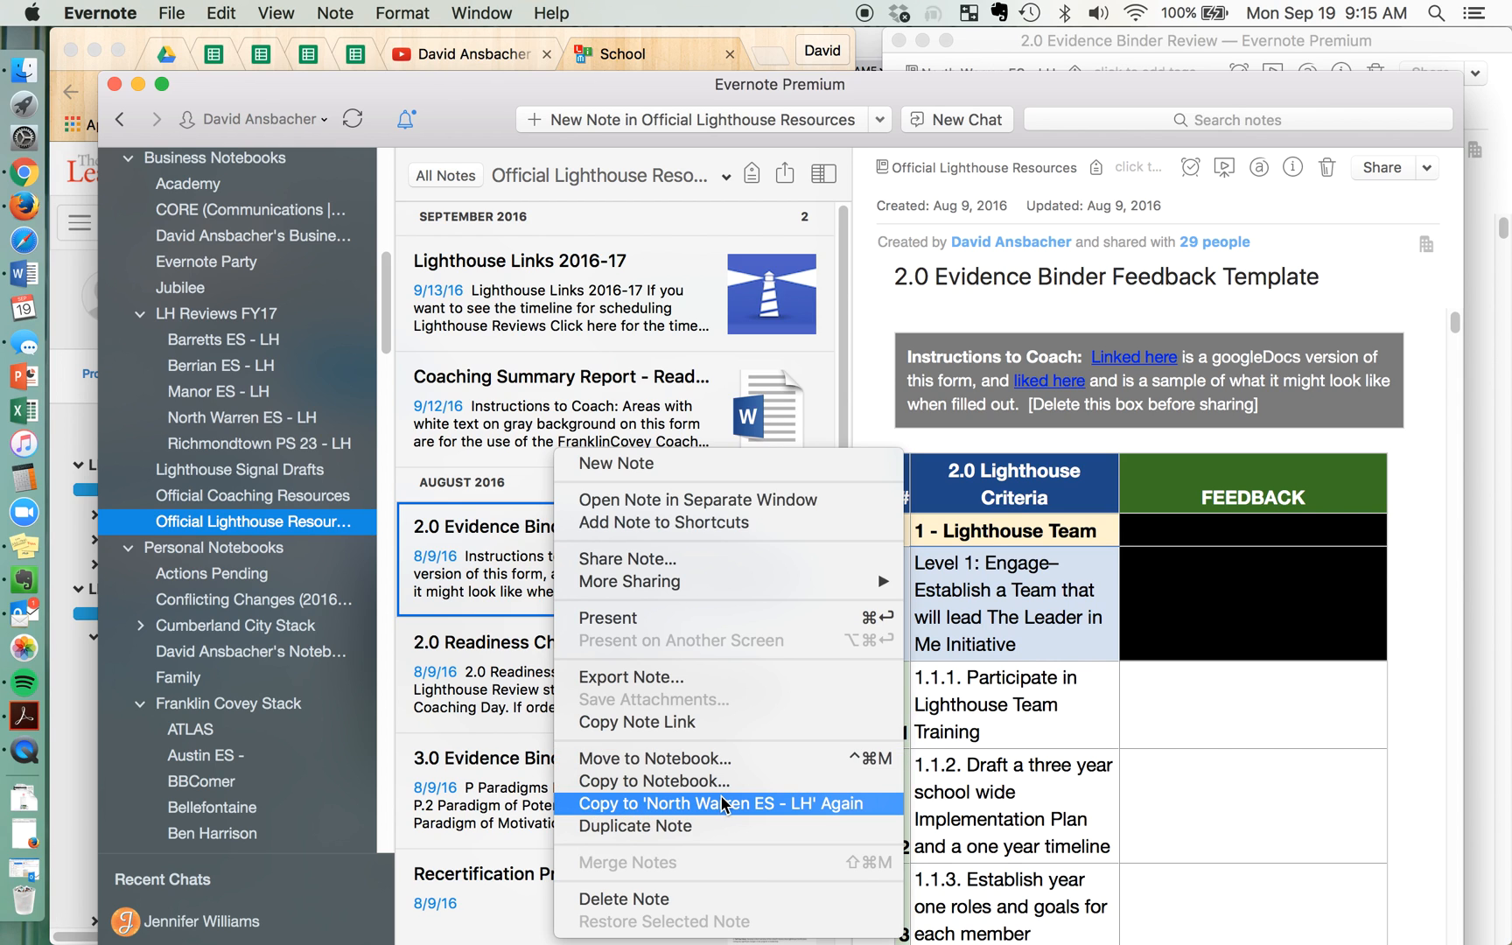
{"action": "left_click", "coordinate": [668, 782]}
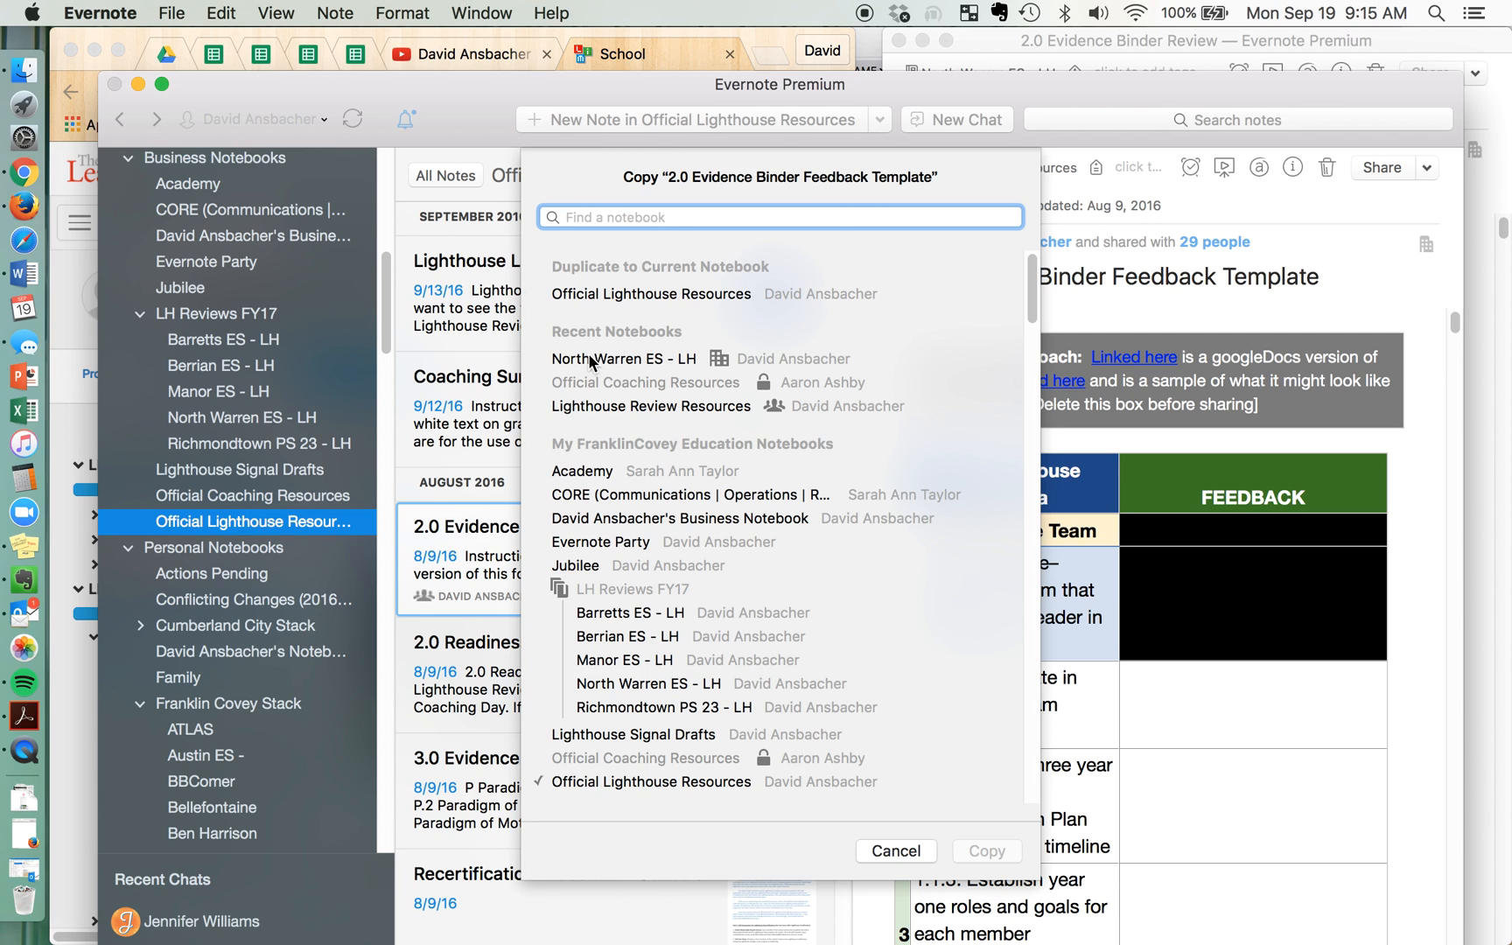
{"action": "left_click", "coordinate": [610, 363]}
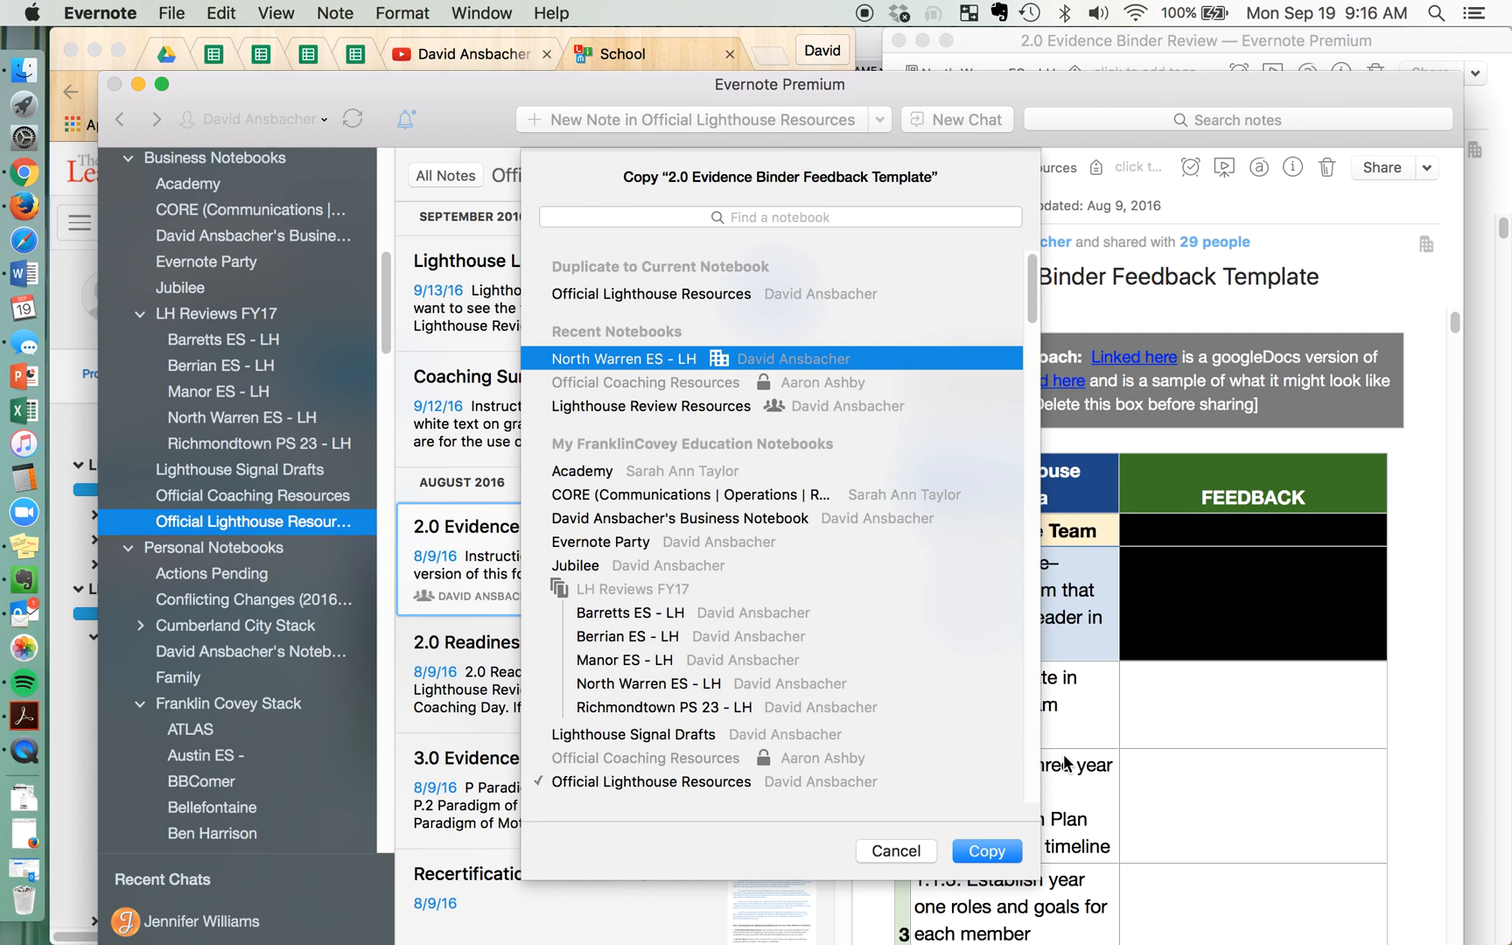
{"action": "left_click", "coordinate": [995, 855]}
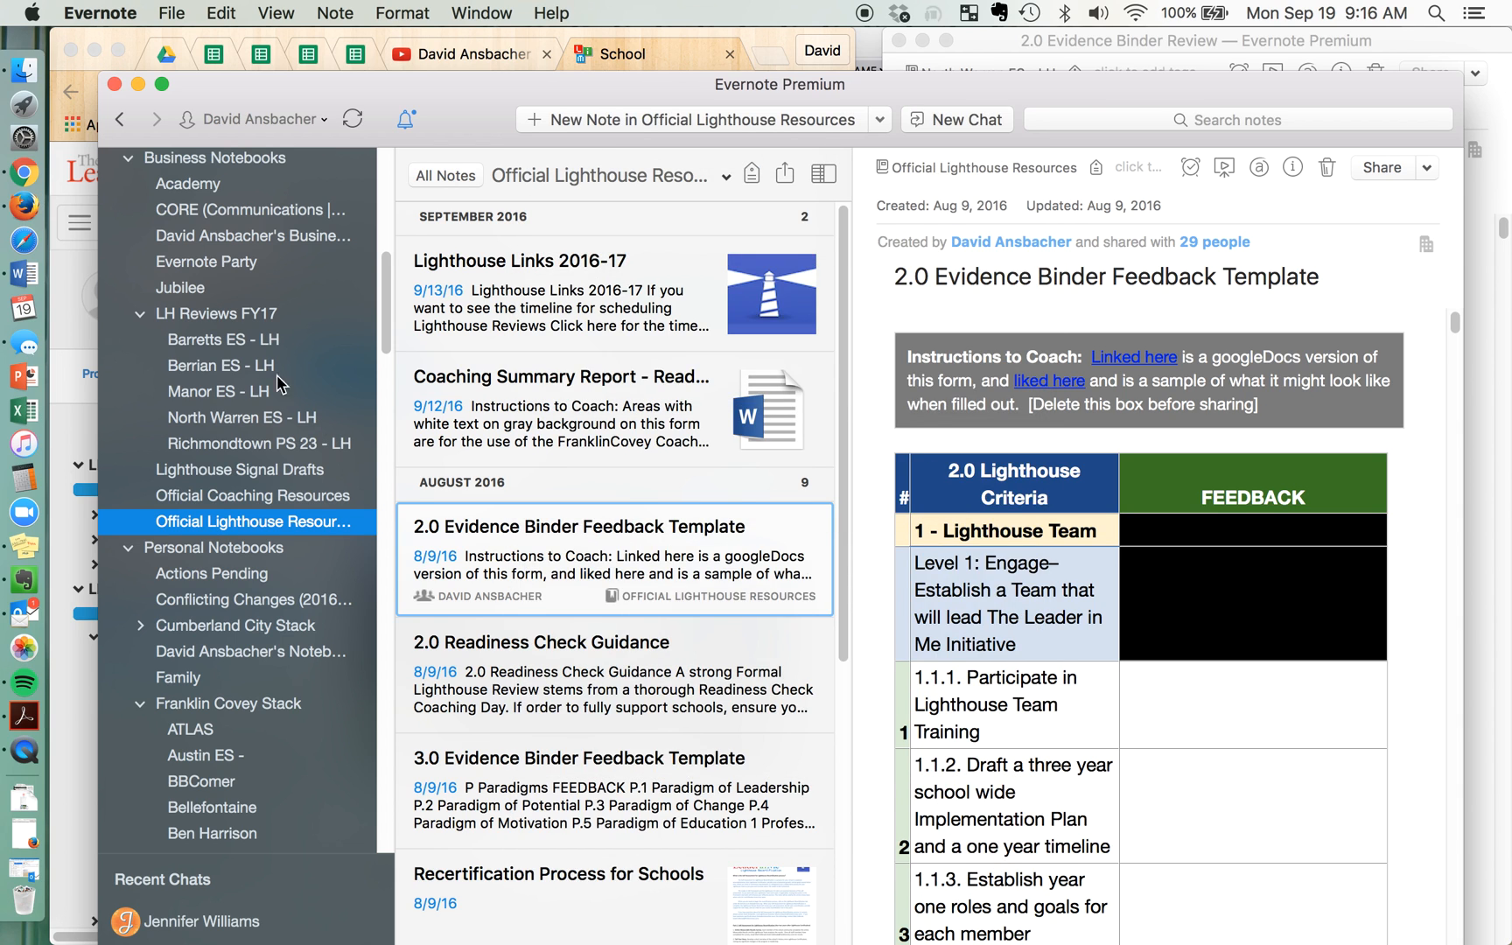
Open the North Warren ES - LH notebook and delete the copied 2.0 Evidence Binder Feedback Template note
{"action": "left_click", "coordinate": [238, 423]}
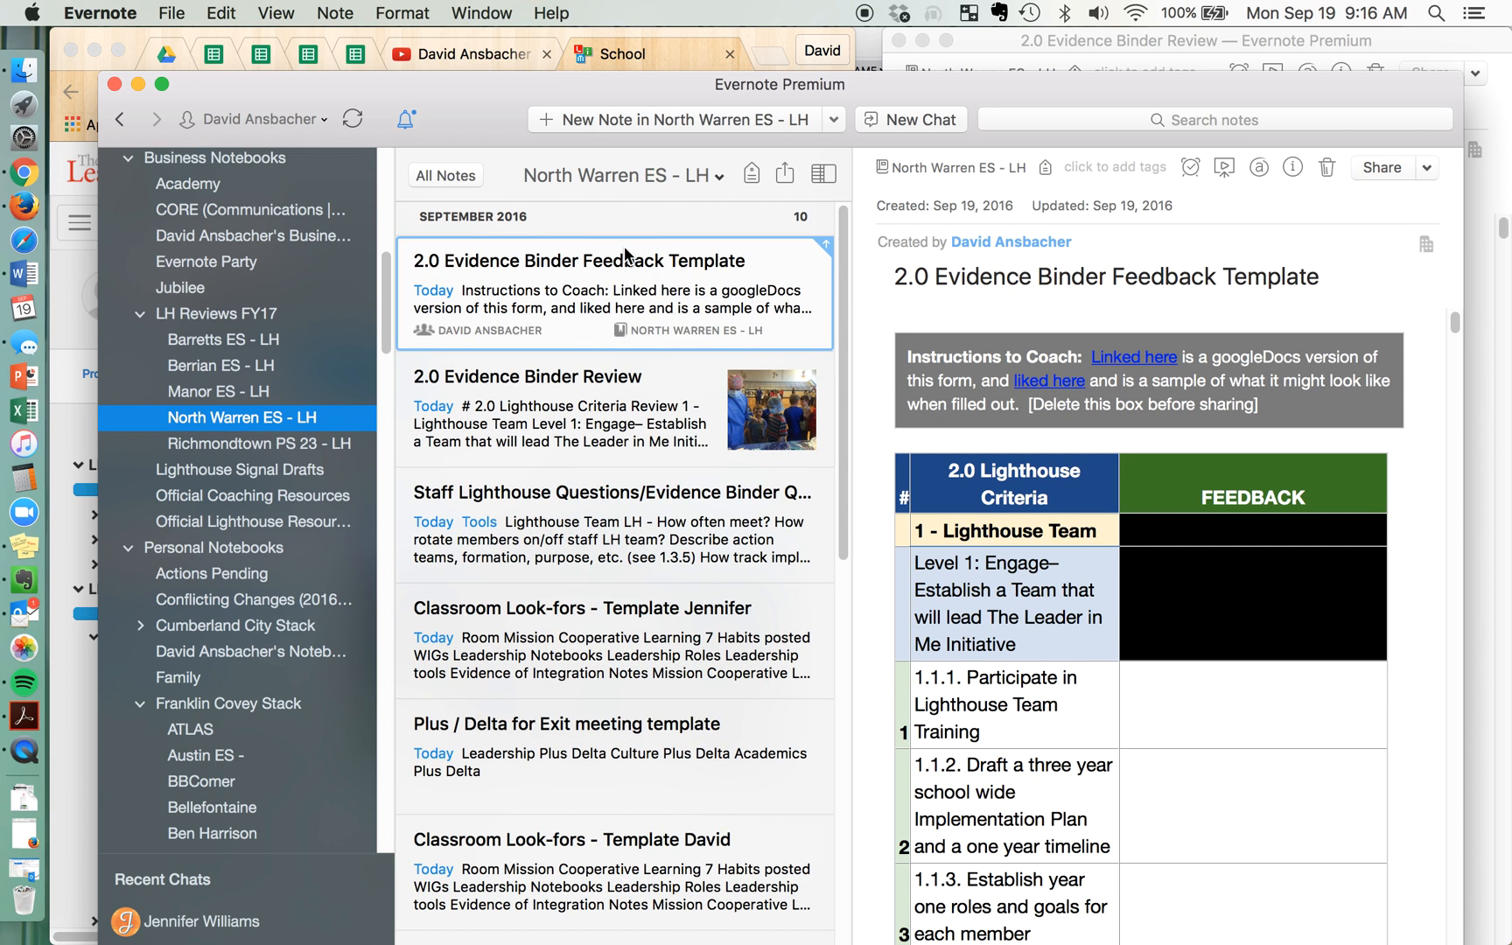
{"action": "right_click", "coordinate": [567, 287]}
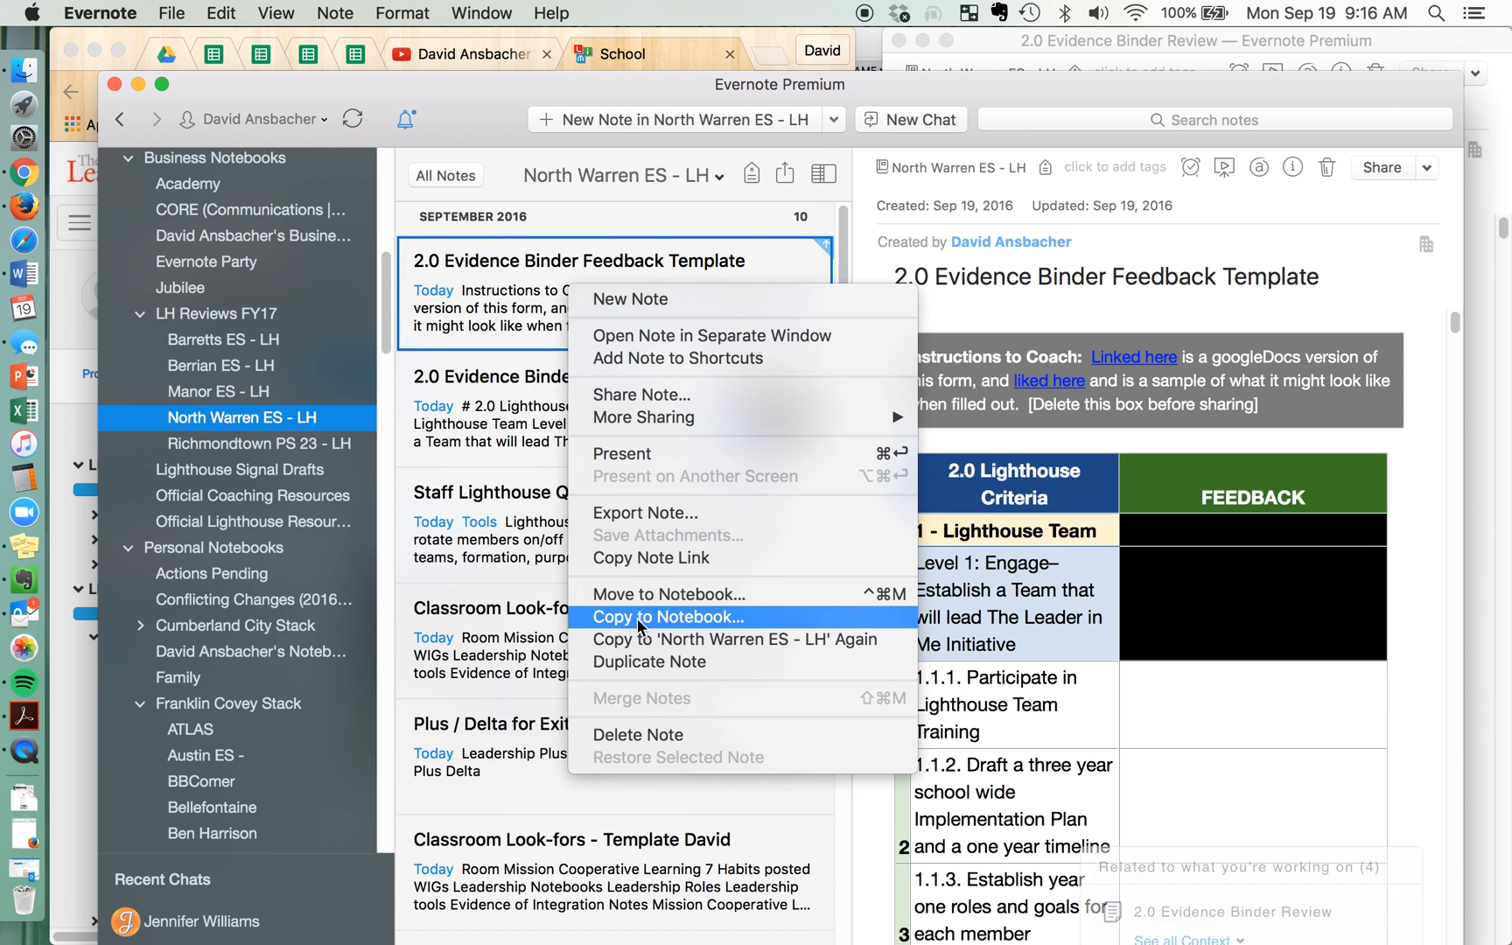
{"action": "left_click", "coordinate": [663, 735]}
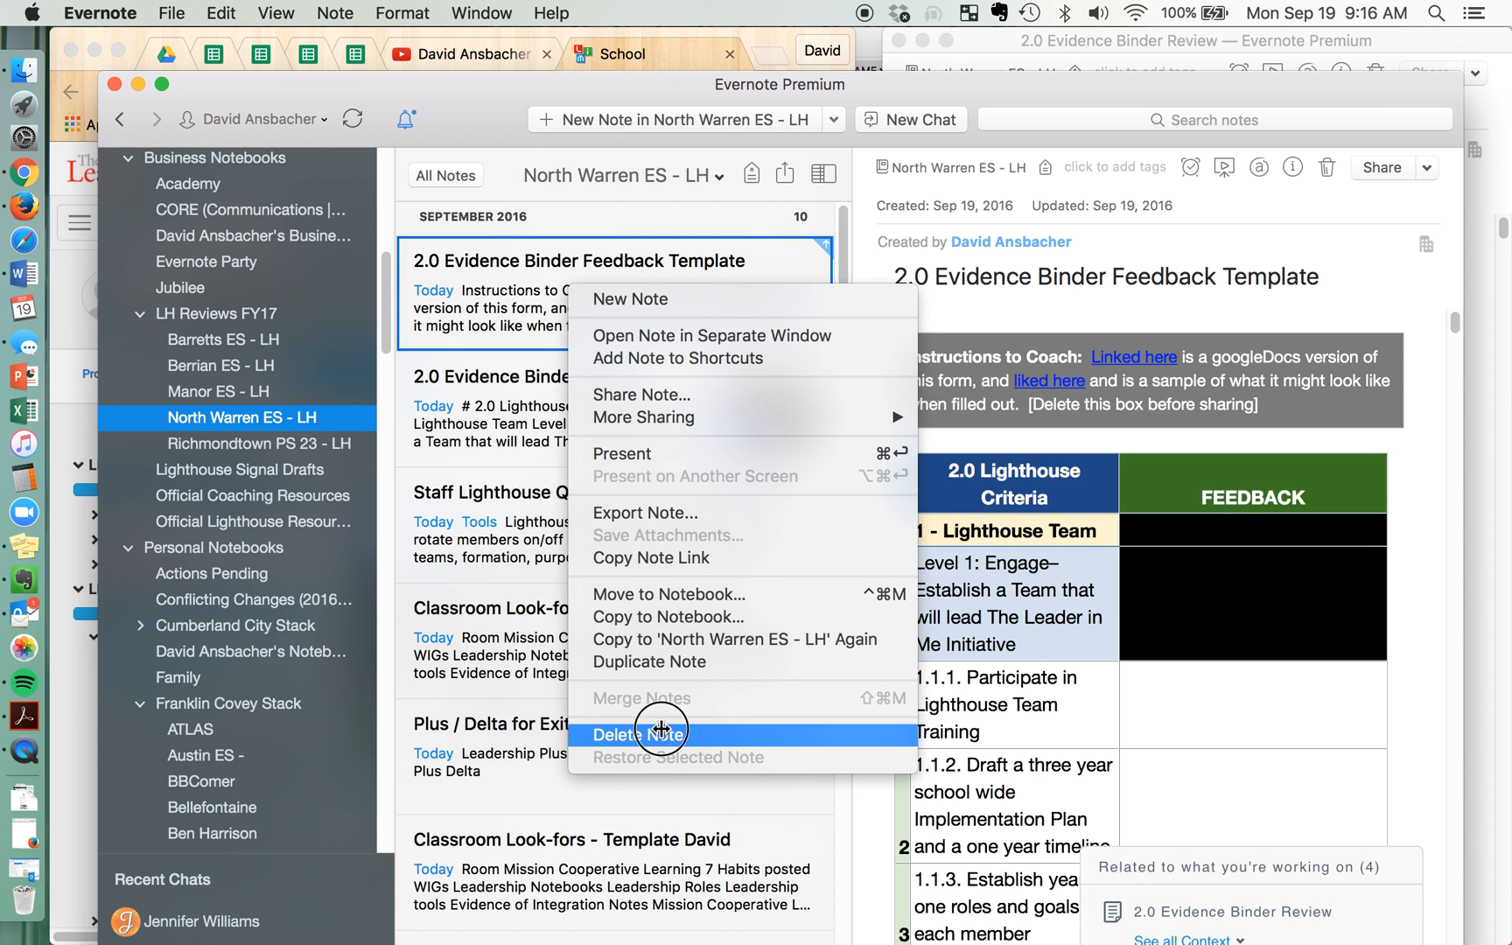
{"action": "left_click", "coordinate": [920, 303]}
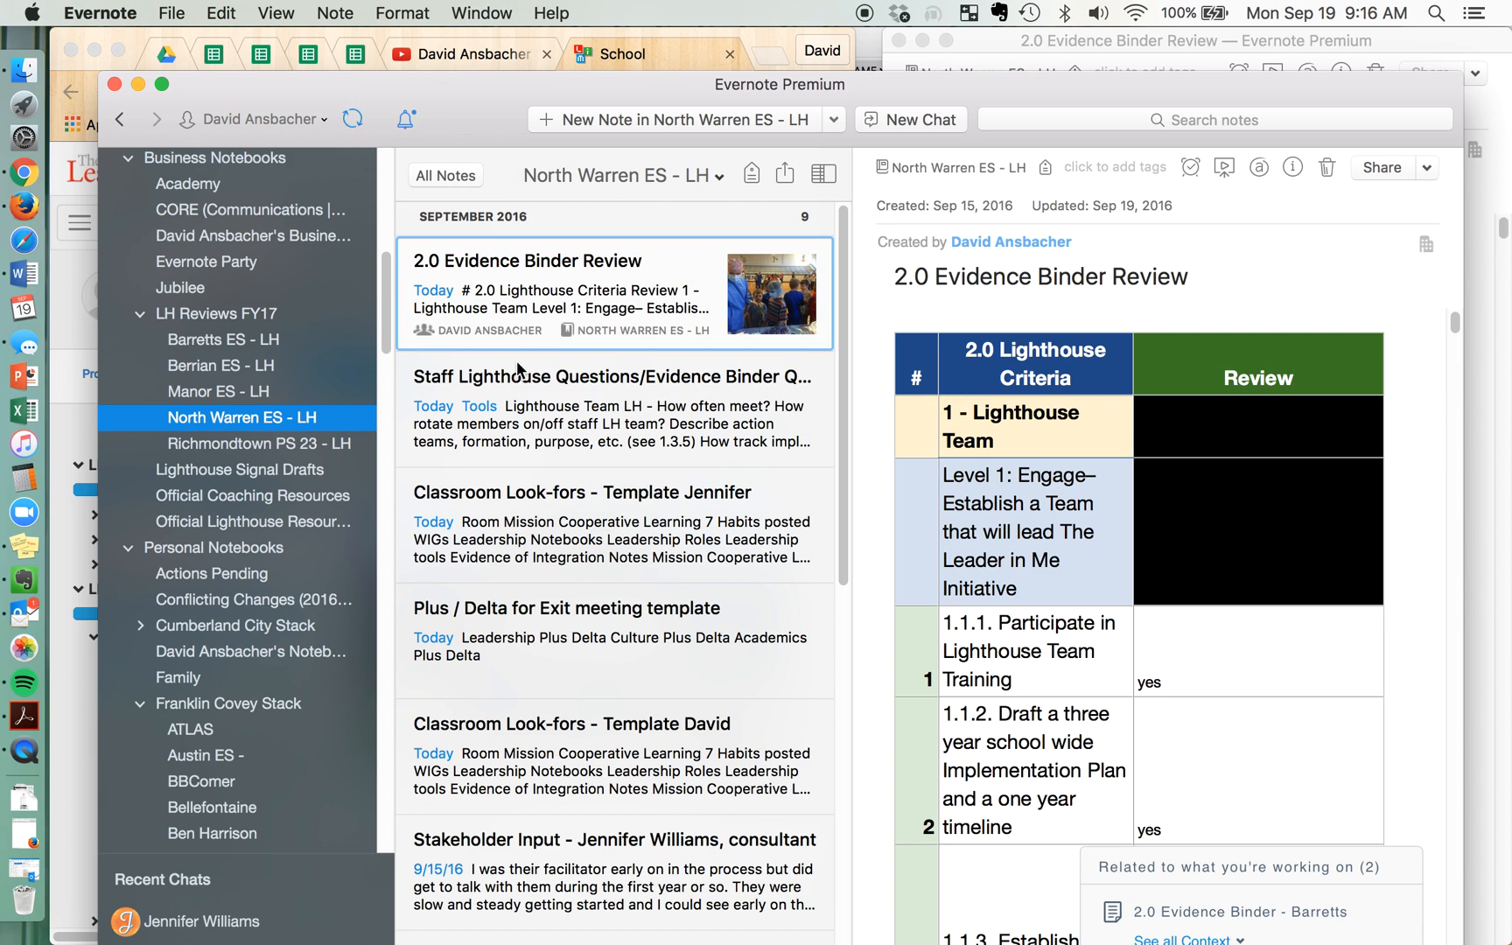
Open the 2.0 Evidence Binder Review note in its own window, minimize the notebook window, and narrow the browser showing the Lighthouse Evidence Binder
{"action": "double_click", "coordinate": [530, 310]}
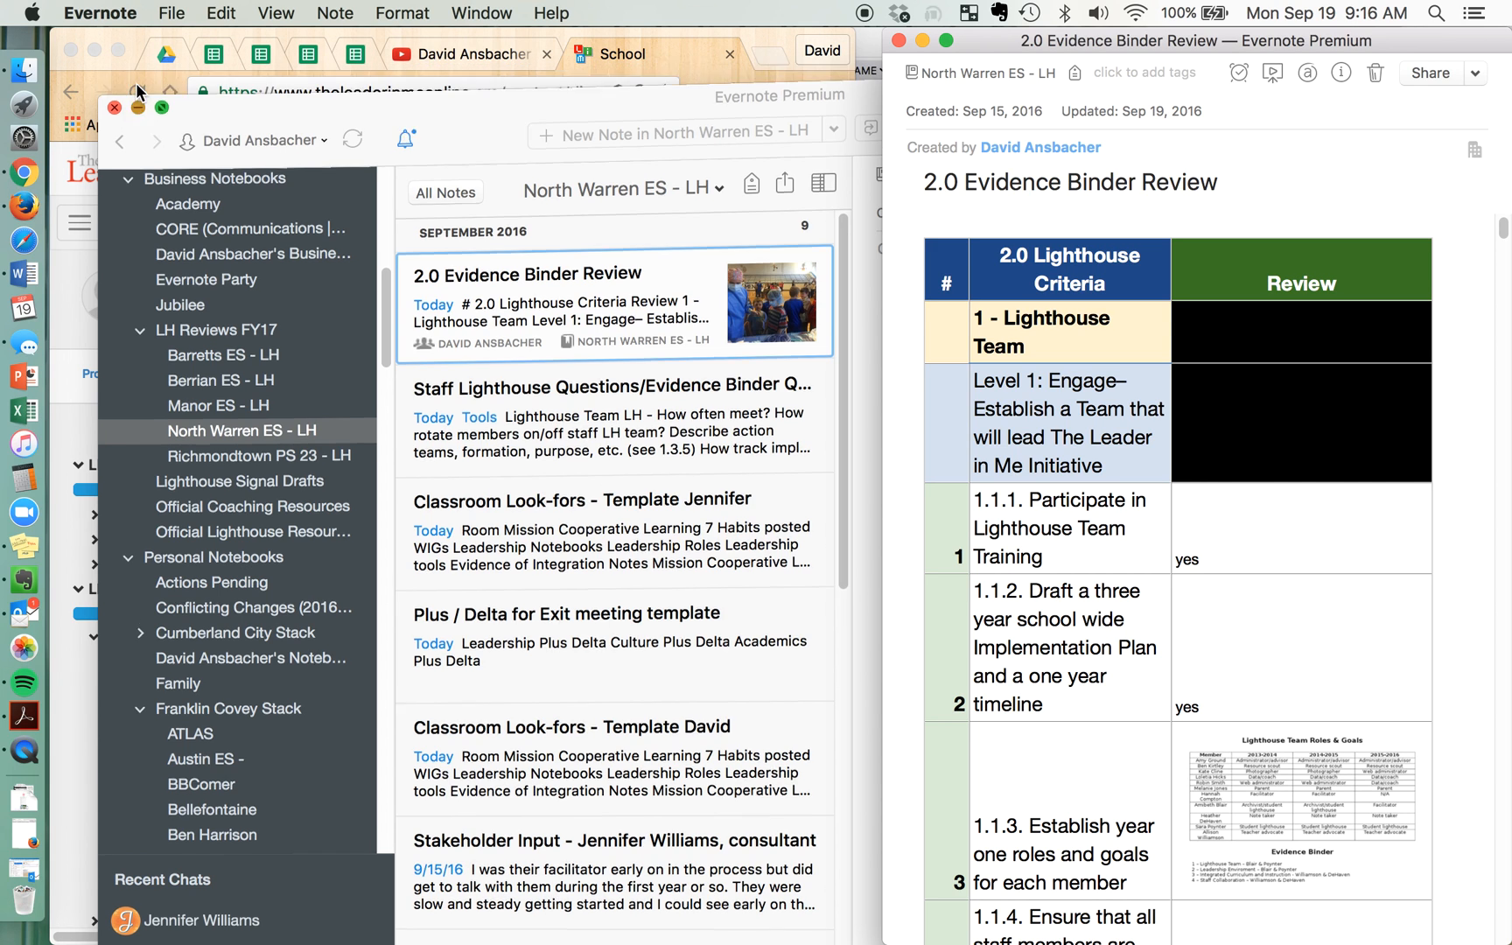
{"action": "left_click", "coordinate": [138, 83]}
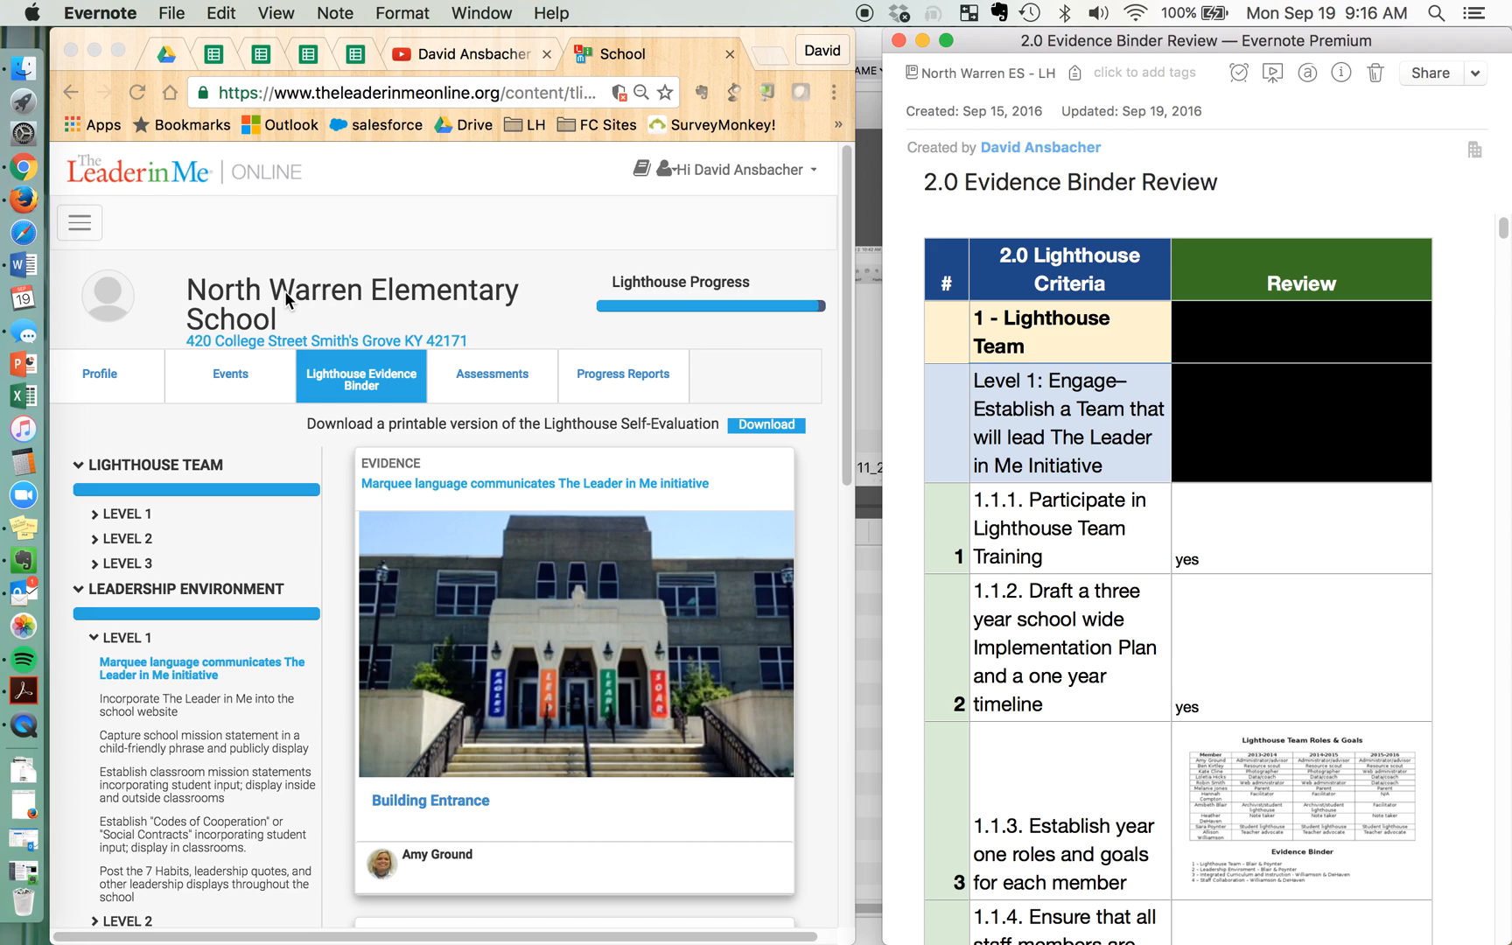
{"action": "left_click", "coordinate": [368, 384]}
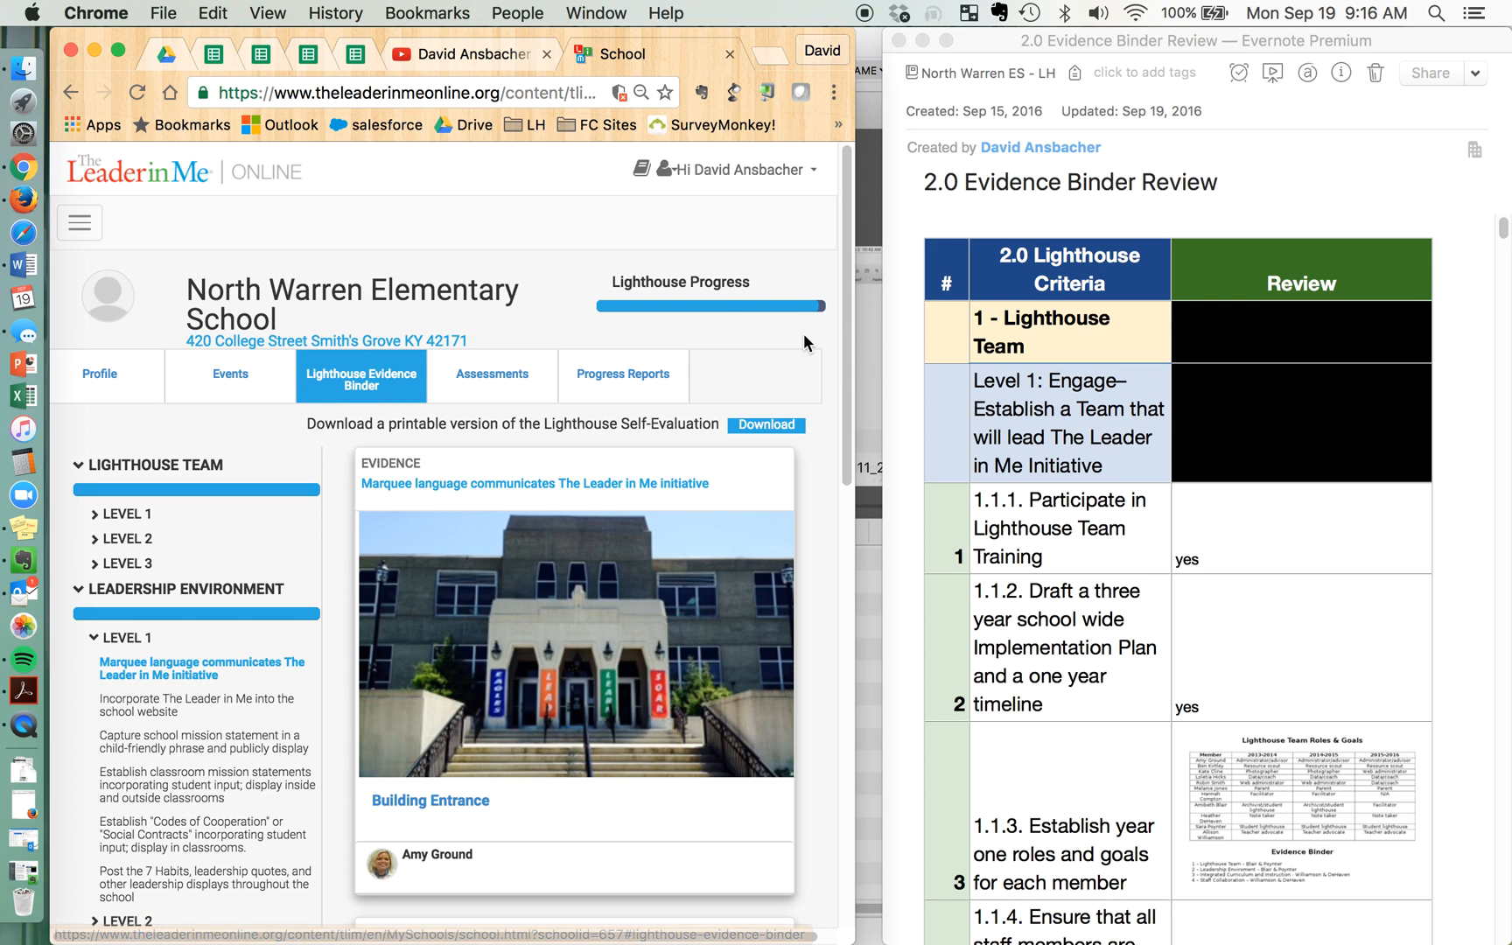
{"action": "mouse_move", "coordinate": [857, 301]}
{"action": "left_mouse_down"}
{"action": "mouse_move", "coordinate": [902, 302]}
{"action": "mouse_move", "coordinate": [839, 306]}
{"action": "left_mouse_up"}
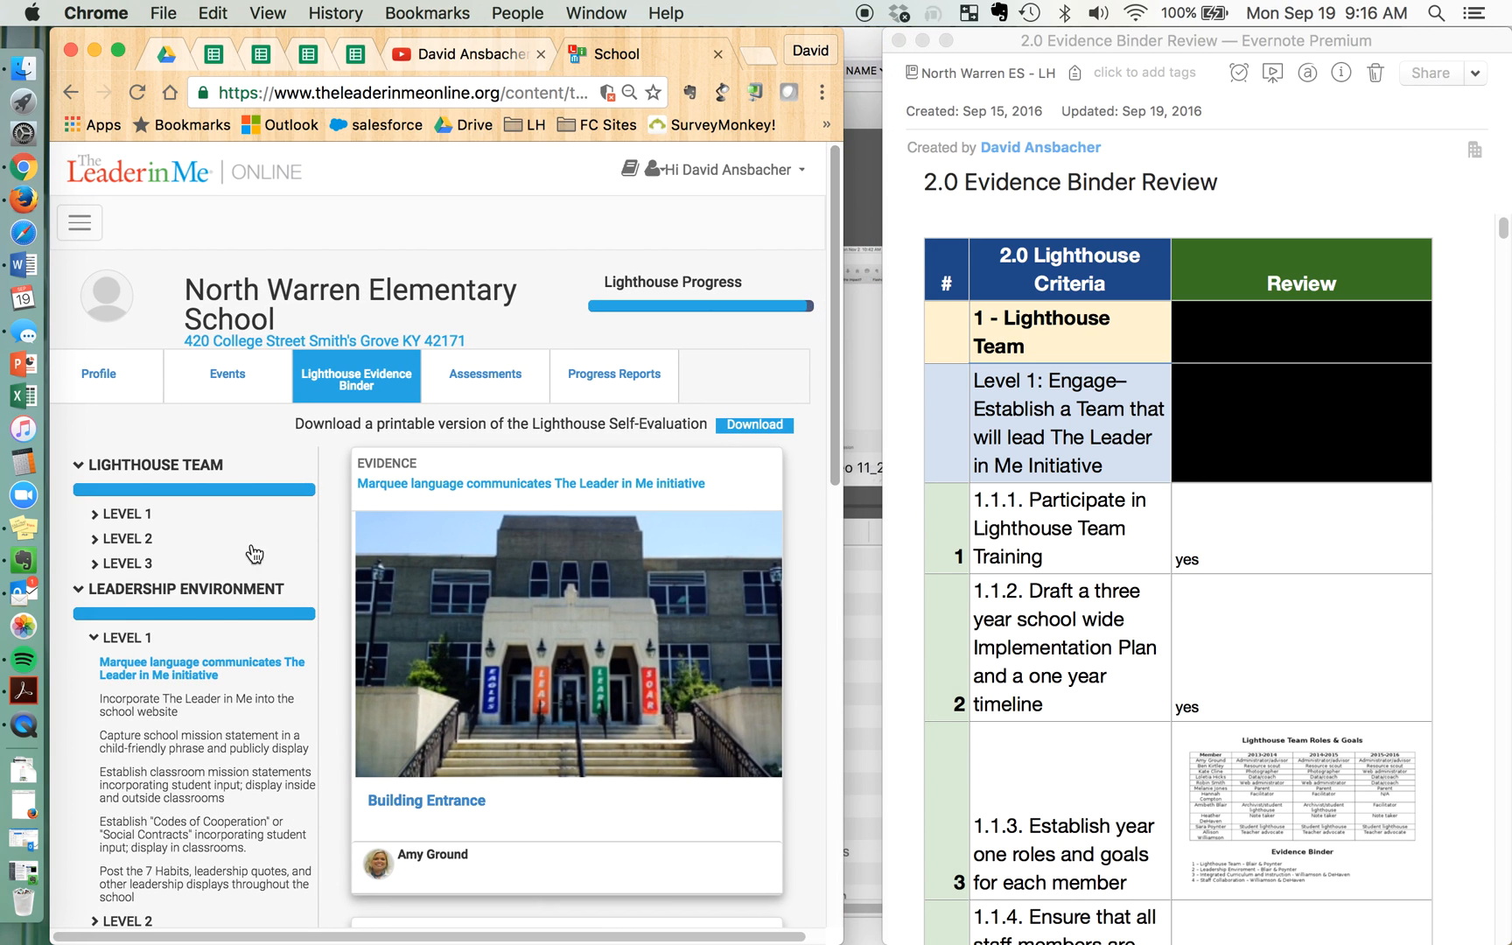
Collapse the Lighthouse Team and Leadership Environment sections of the evidence binder, then expand only Leadership Environment Level 1 again
{"action": "left_click", "coordinate": [95, 641]}
{"action": "left_click", "coordinate": [79, 593]}
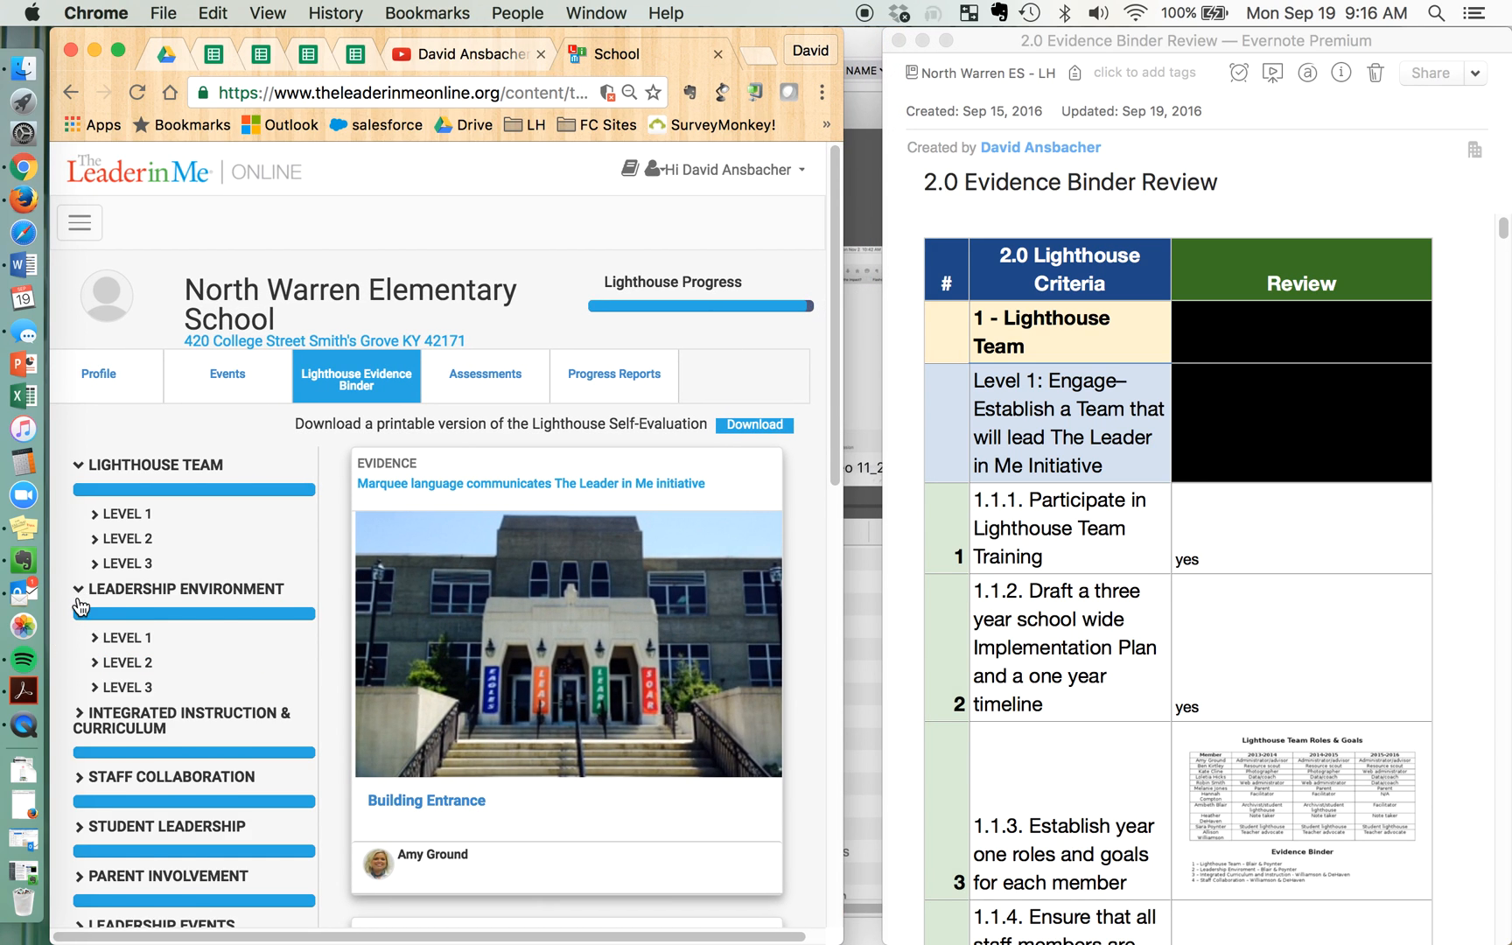
{"action": "left_click", "coordinate": [79, 467]}
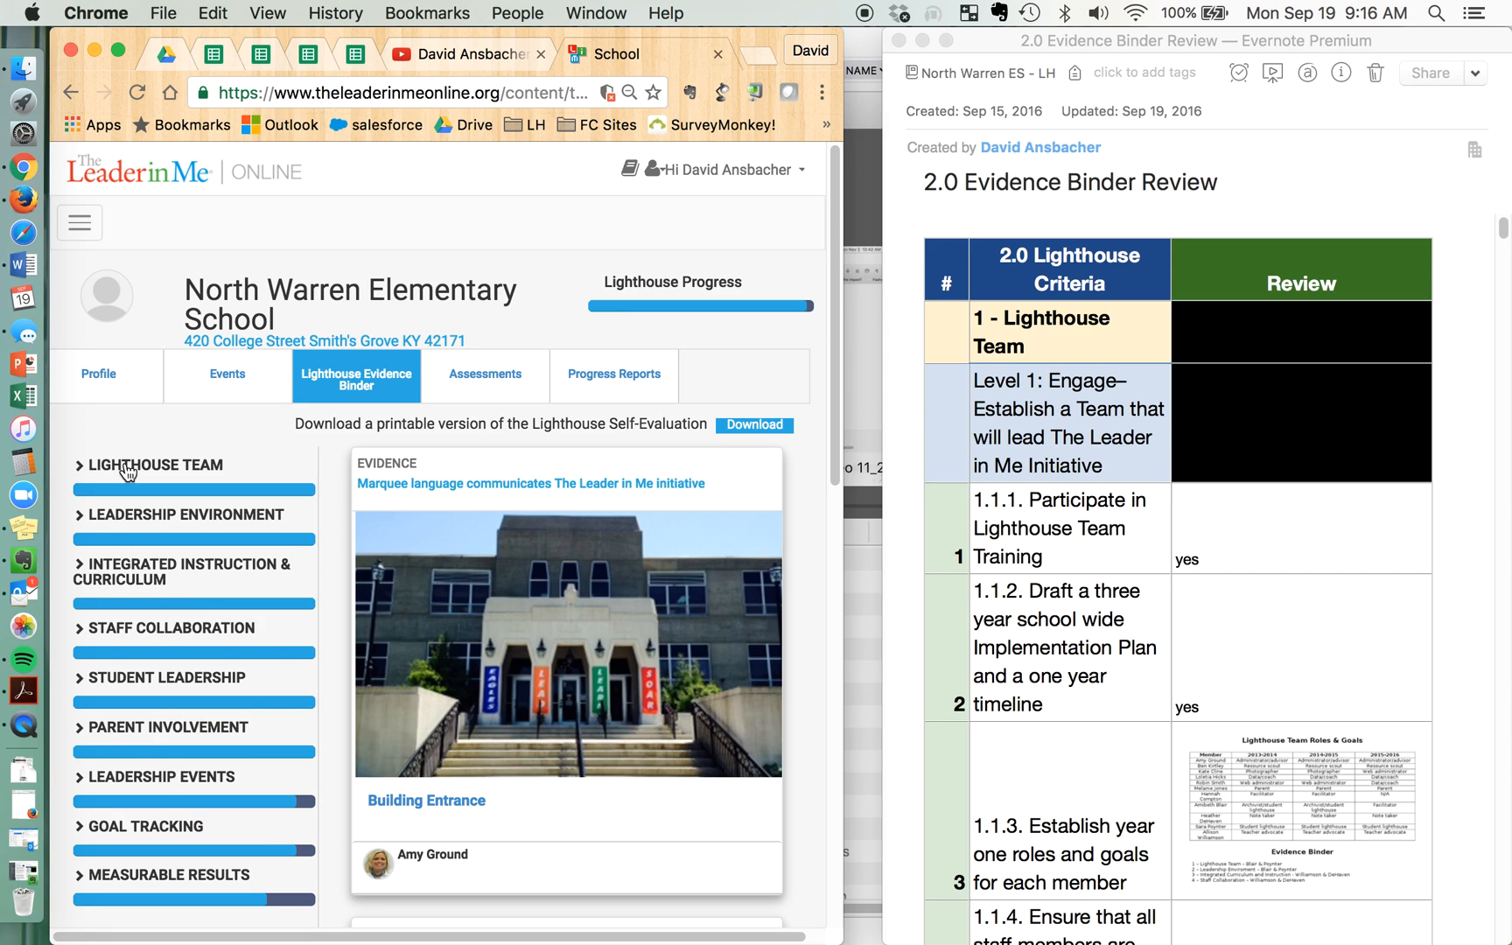
{"action": "left_click", "coordinate": [80, 516]}
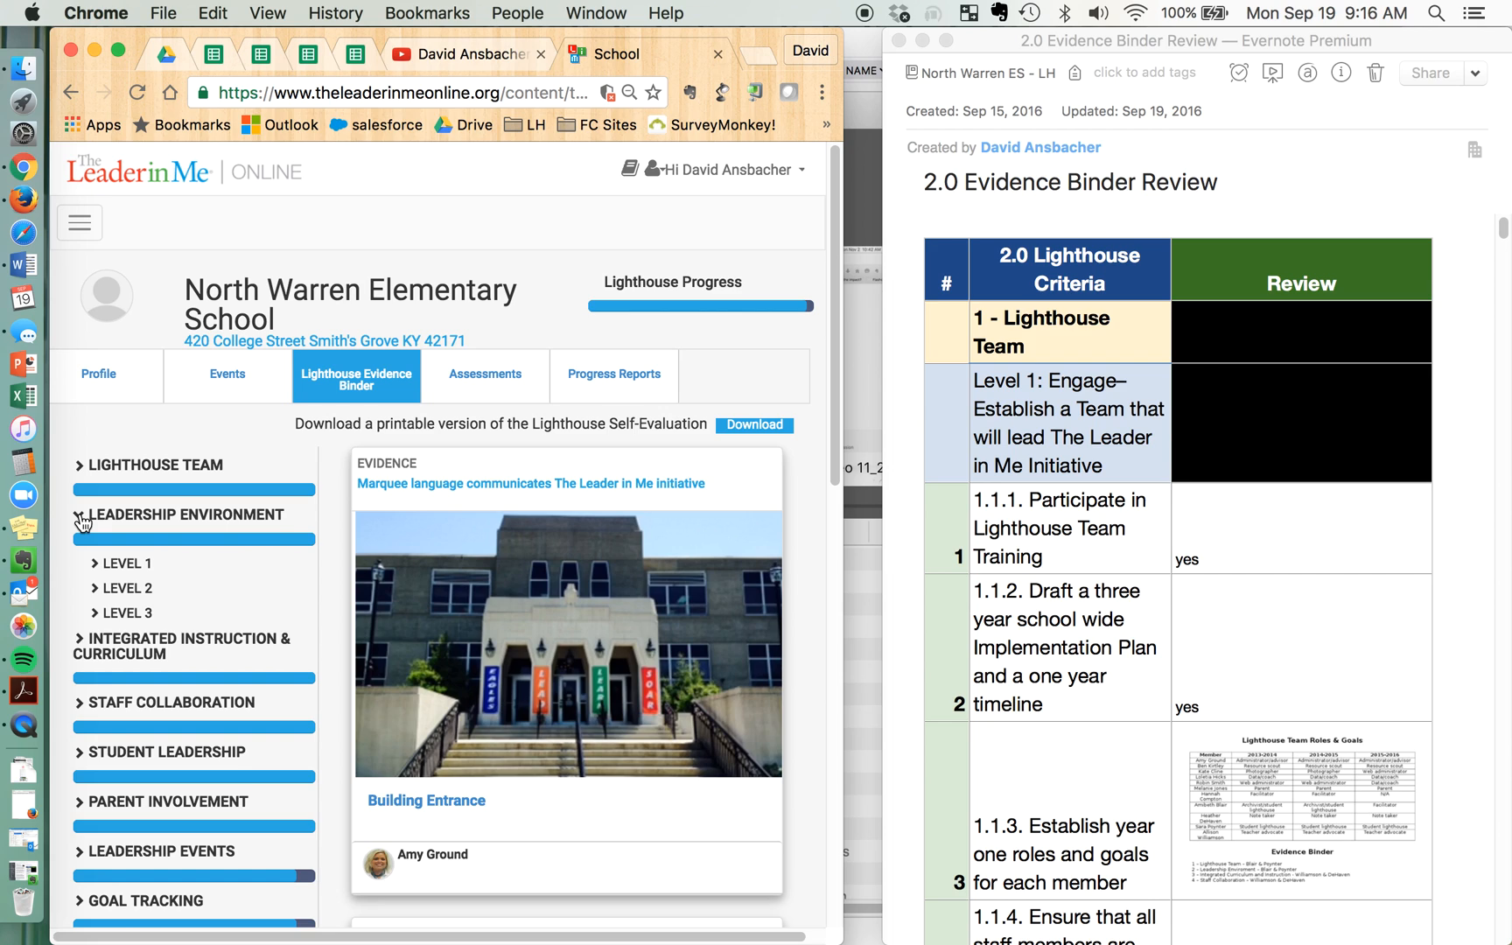
{"action": "left_click", "coordinate": [96, 565]}
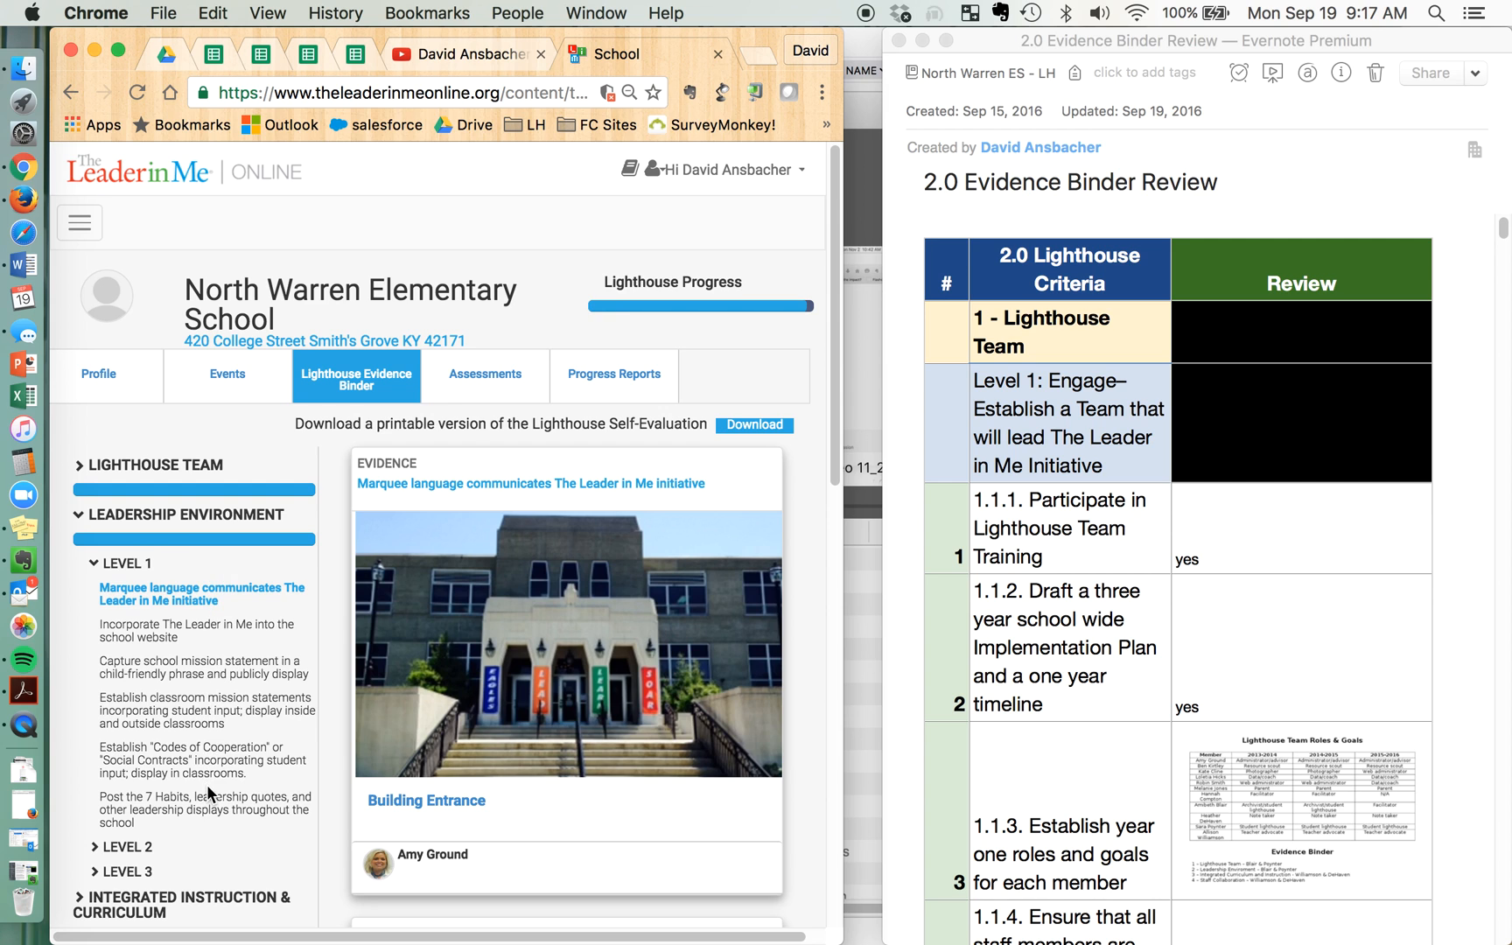
Locate the Leadership Environment Level 1 criteria in the review note and place the cursor in the review cell for 2.1.1
{"action": "scroll", "coordinate": [1127, 748], "scroll_direction": "down", "scroll_amount": 10}
{"action": "scroll", "coordinate": [1128, 748], "scroll_direction": "down", "scroll_amount": 15}
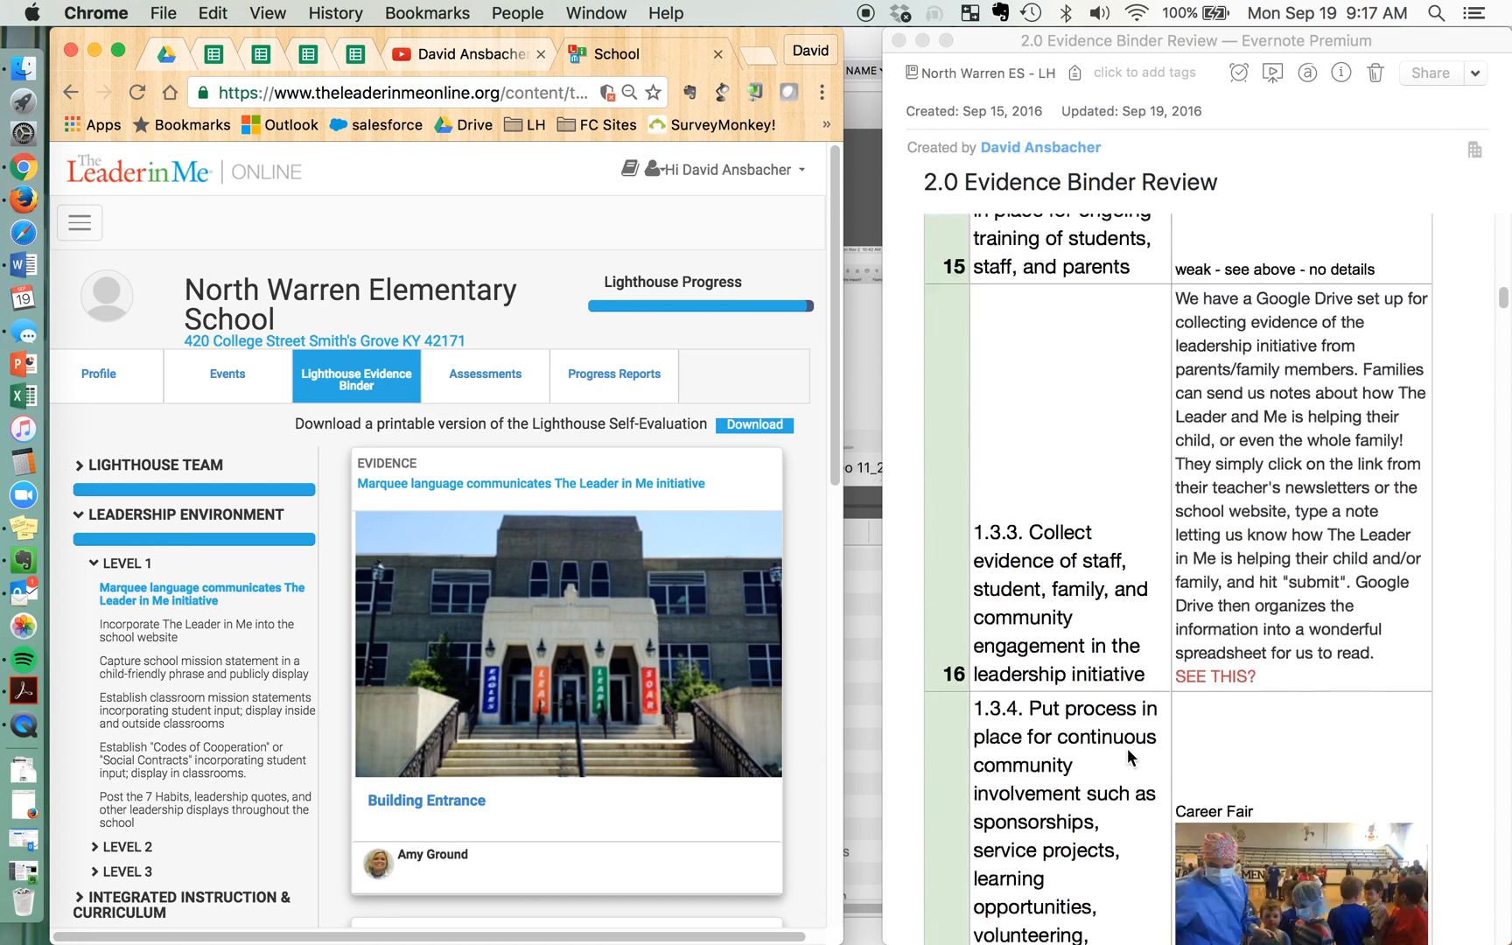
{"action": "scroll", "coordinate": [1127, 748], "scroll_direction": "down", "scroll_amount": 3}
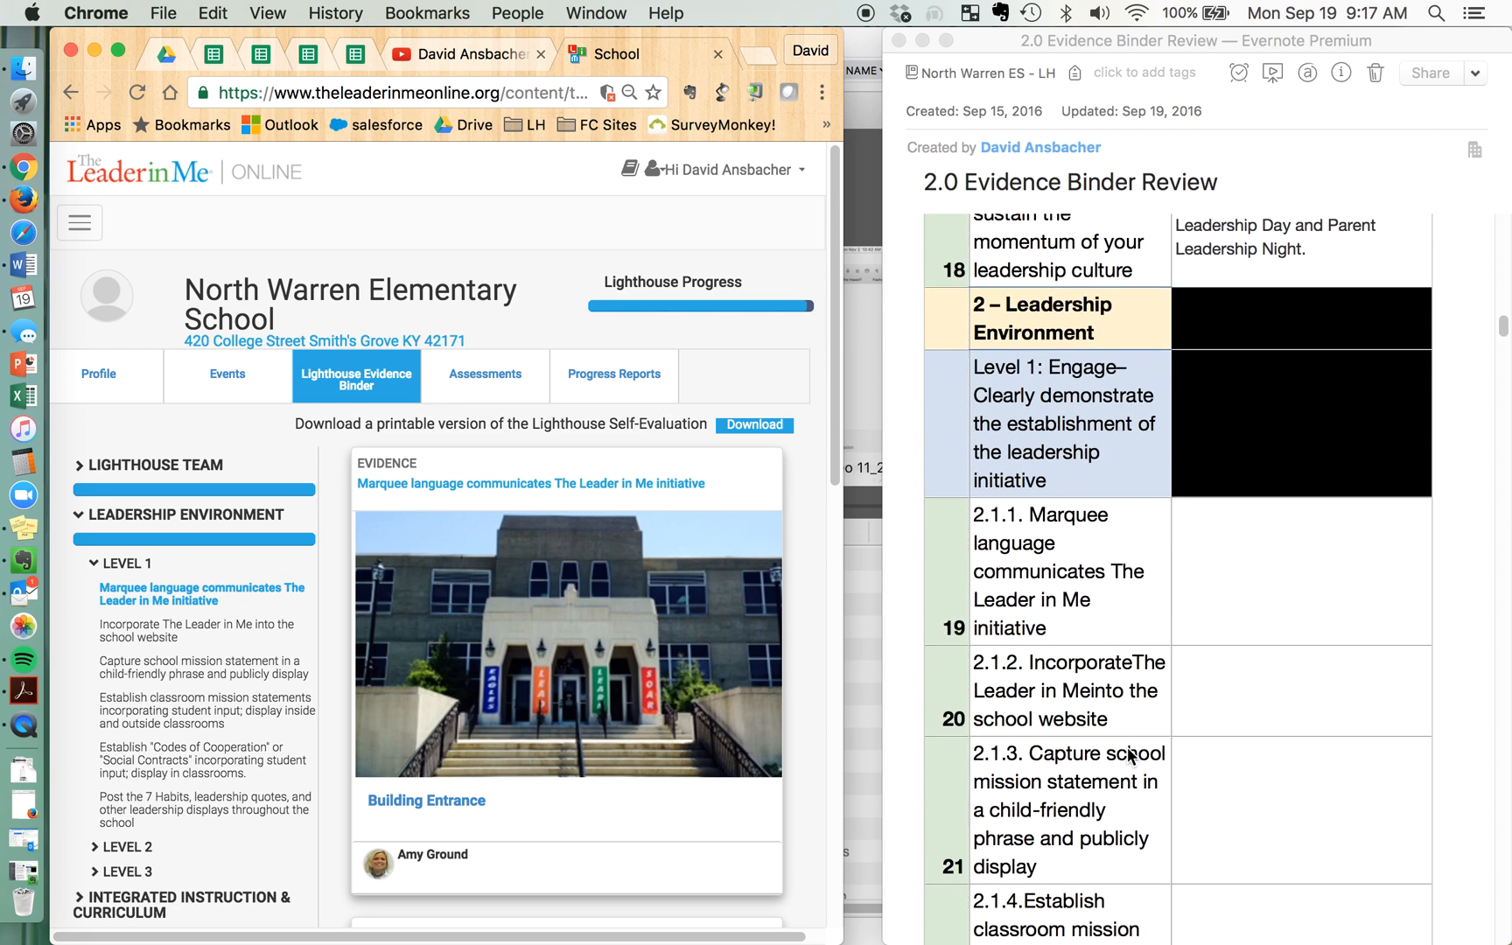
{"action": "scroll", "coordinate": [1165, 565], "scroll_direction": "down", "scroll_amount": 3}
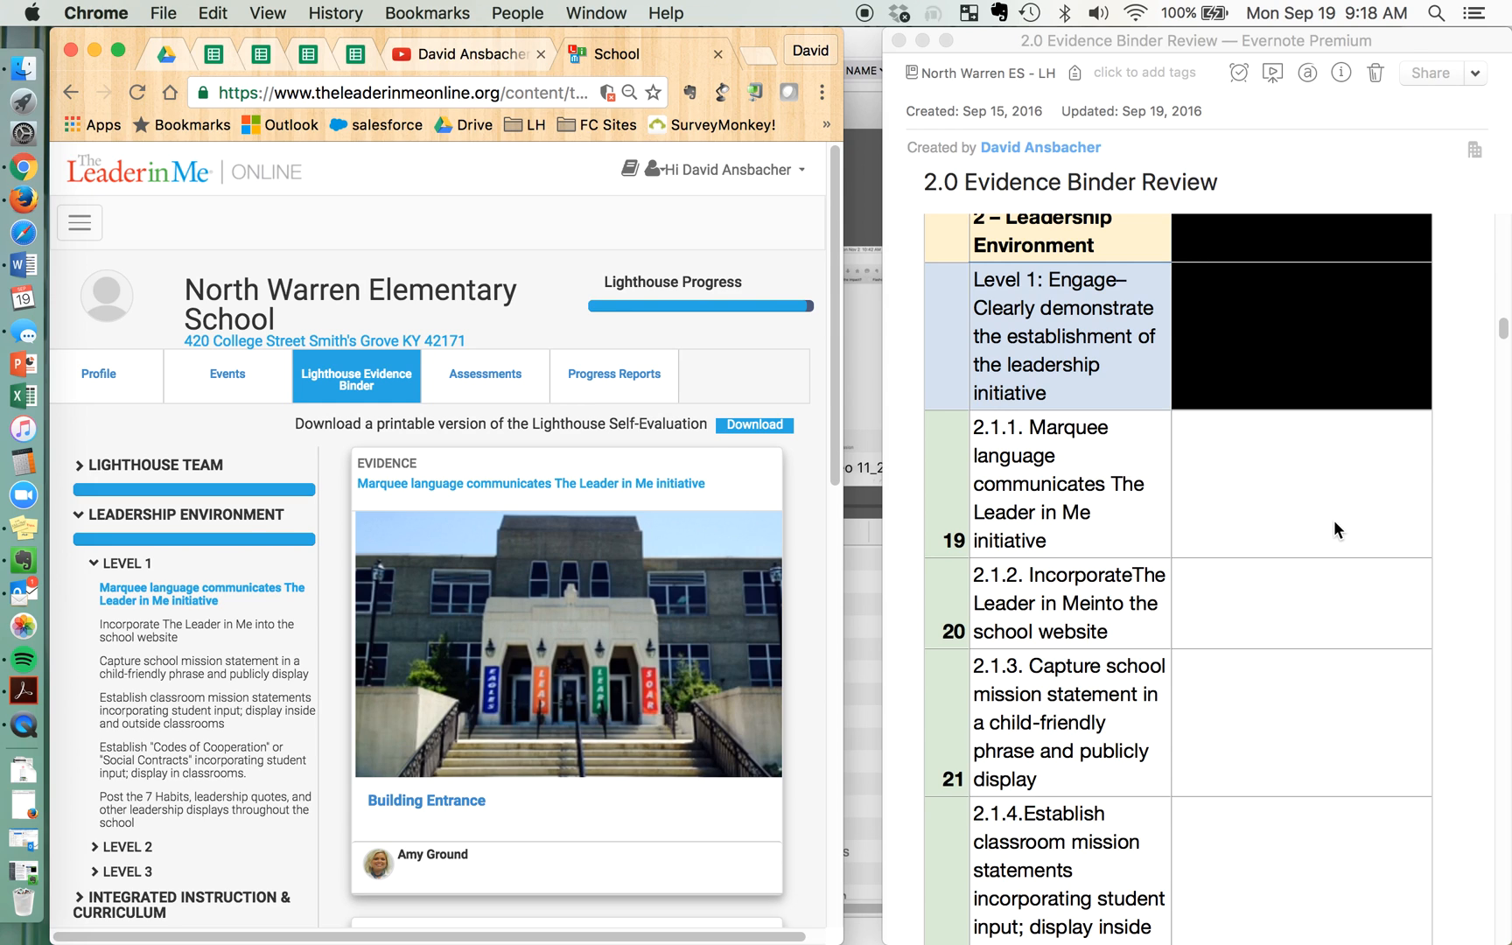
{"action": "scroll", "coordinate": [1322, 474], "scroll_direction": "up", "scroll_amount": 1}
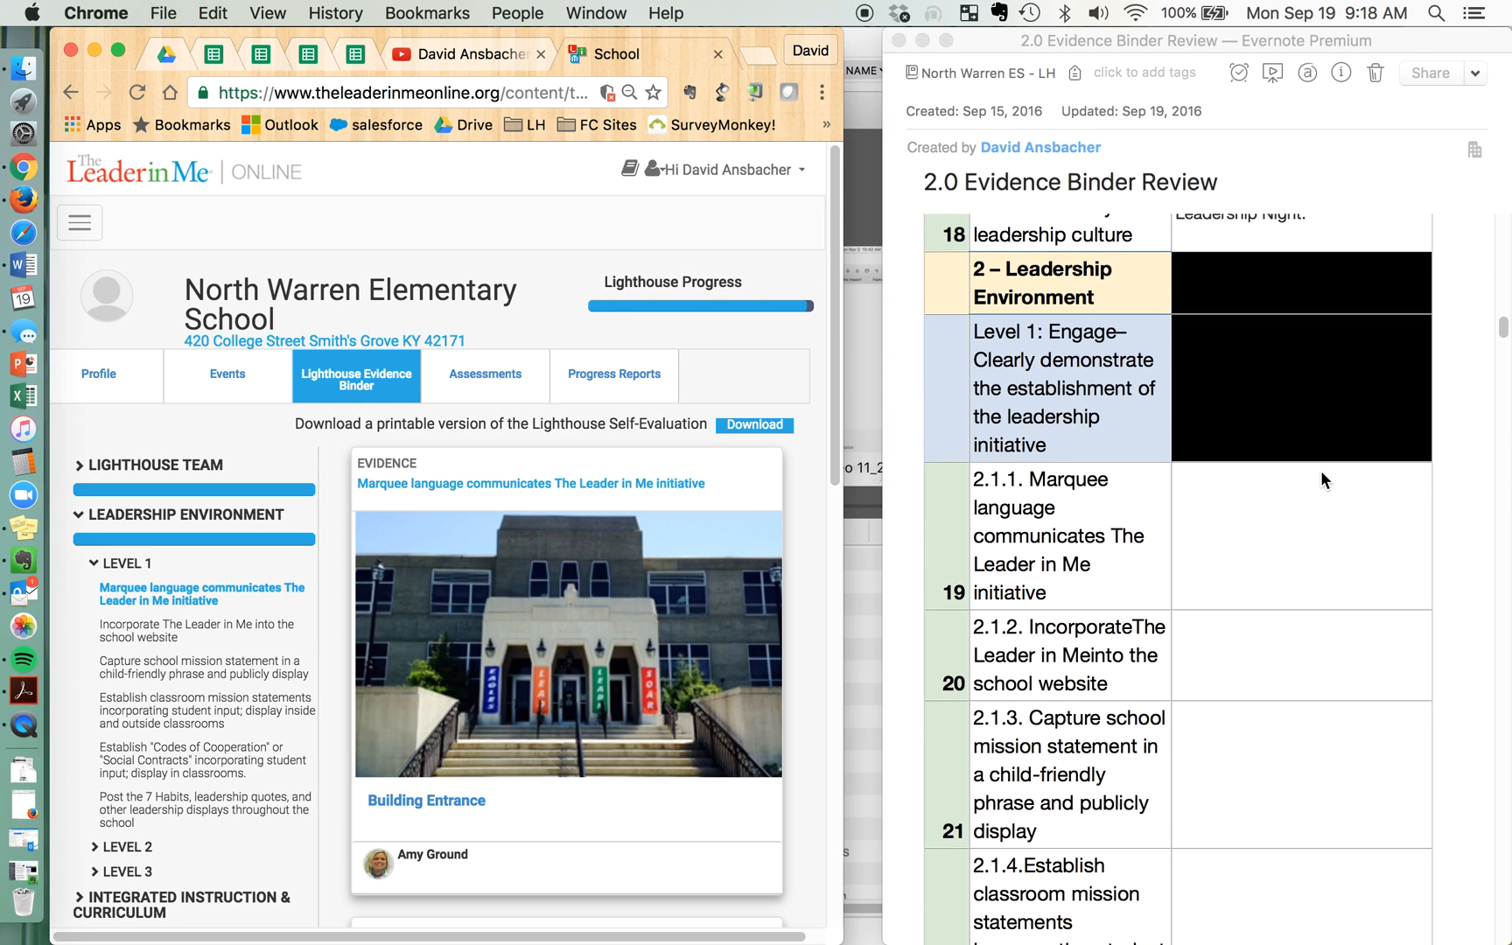
{"action": "scroll", "coordinate": [1321, 470], "scroll_direction": "down", "scroll_amount": 1}
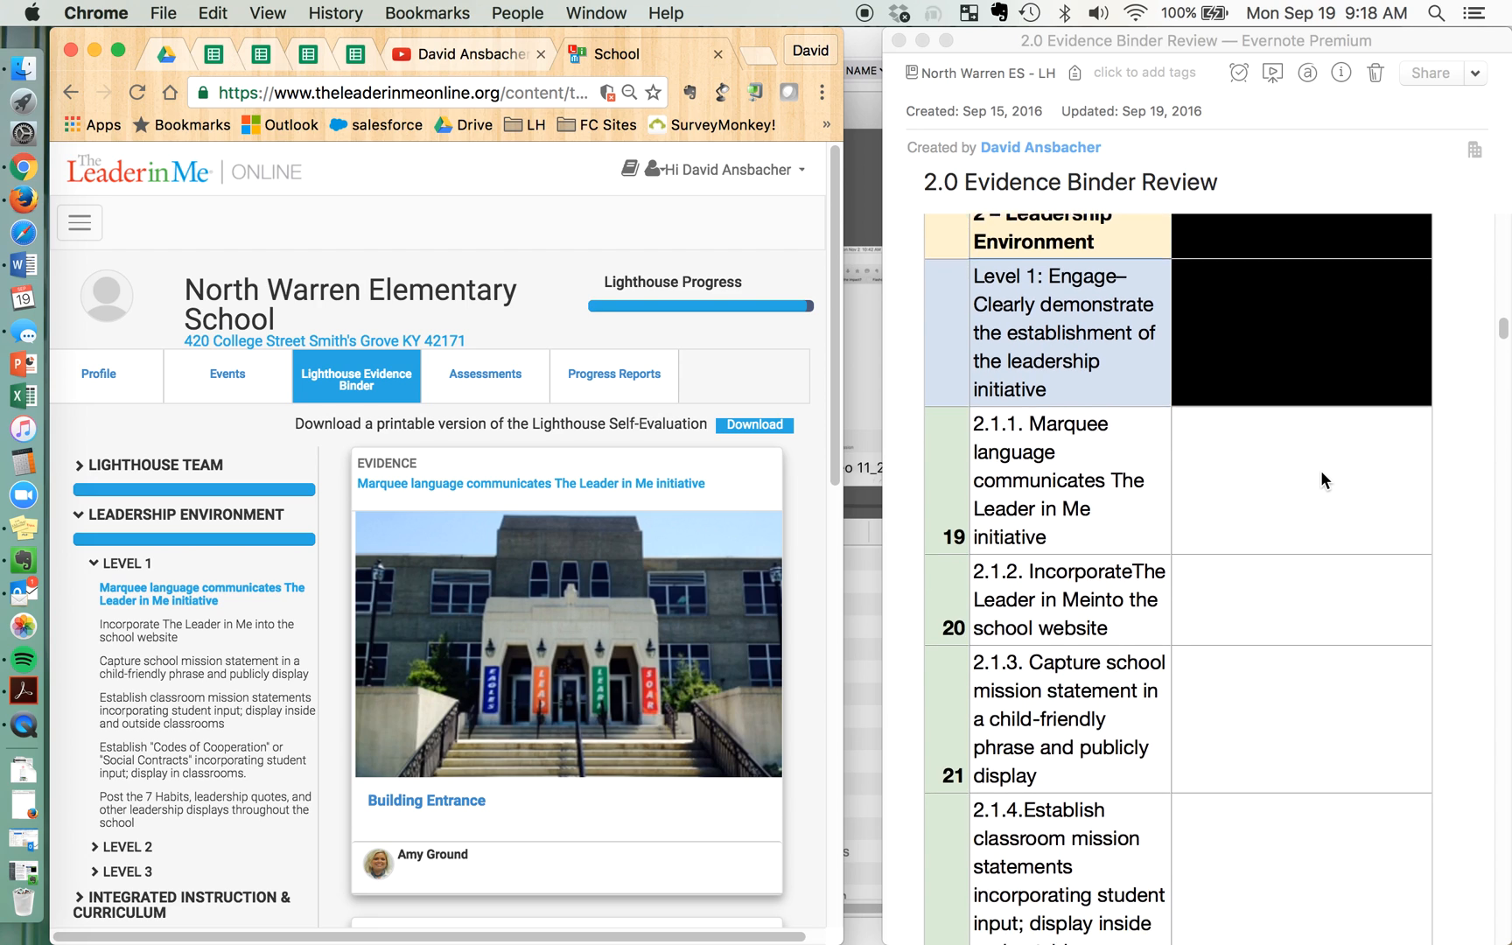
{"action": "left_click", "coordinate": [1238, 487]}
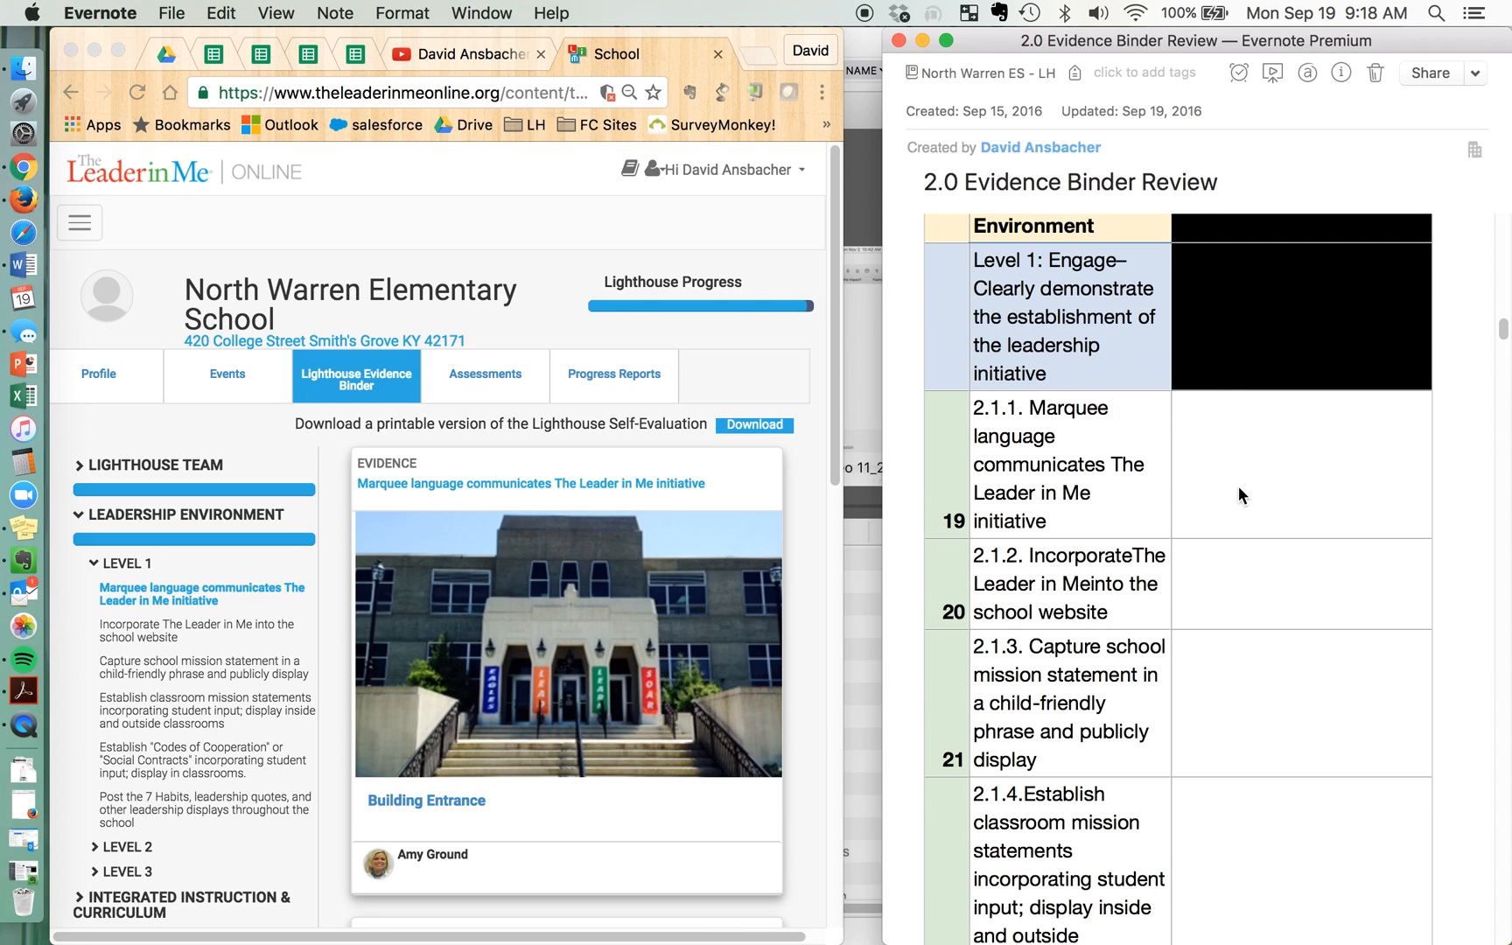
{"action": "left_click", "coordinate": [1197, 526]}
Examine the evidence photos for the marquee language criterion and enter "yes" in the review cell for 2.1.1
{"action": "left_click", "coordinate": [140, 593]}
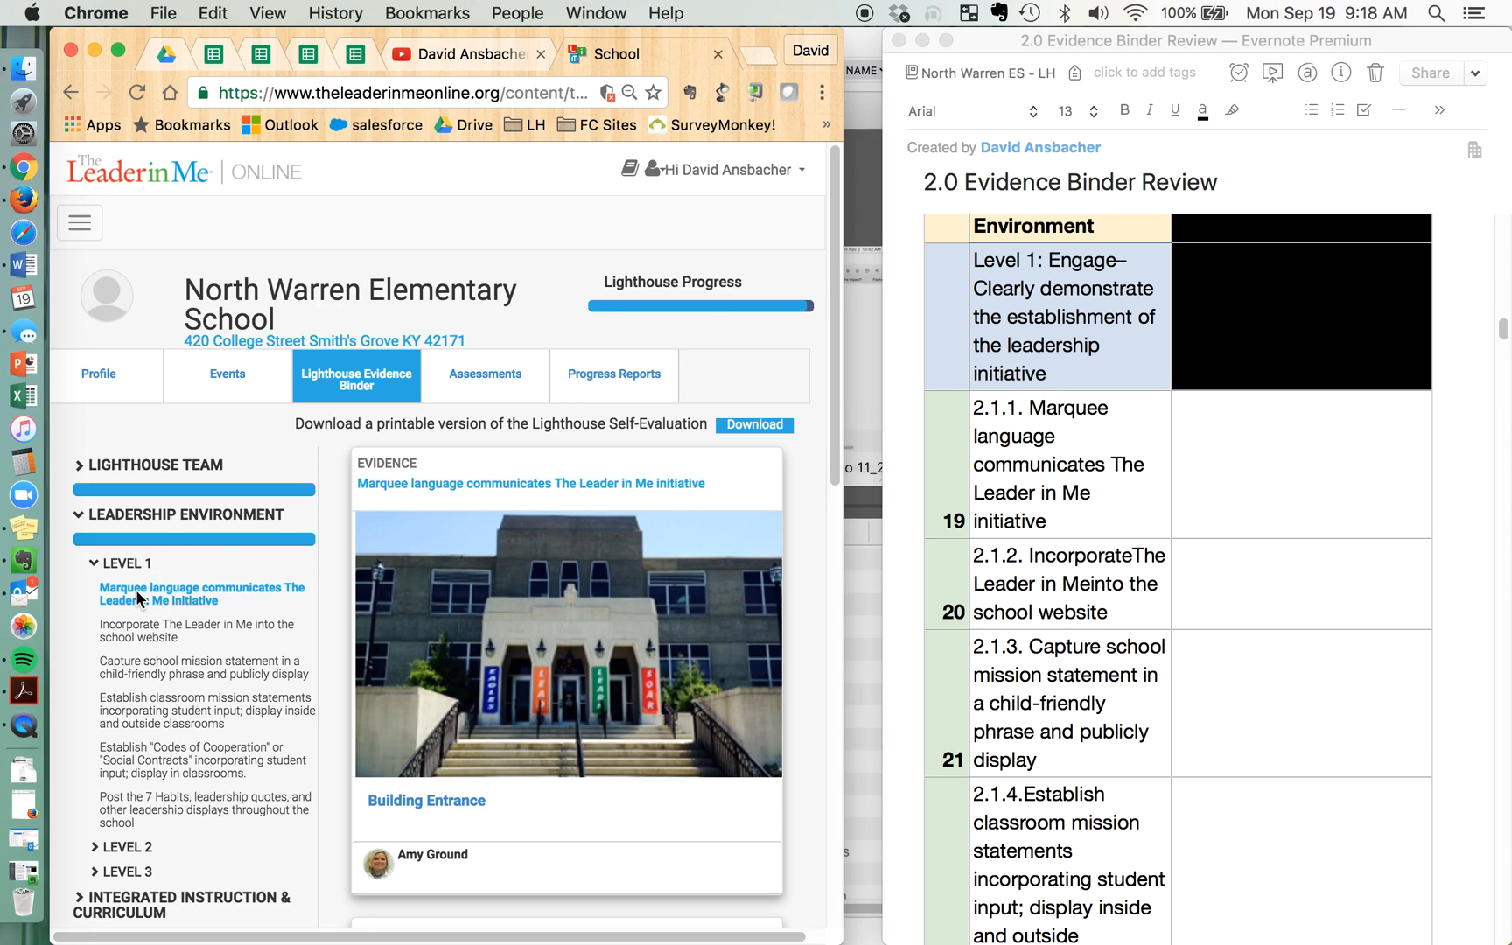
{"action": "left_click", "coordinate": [135, 595]}
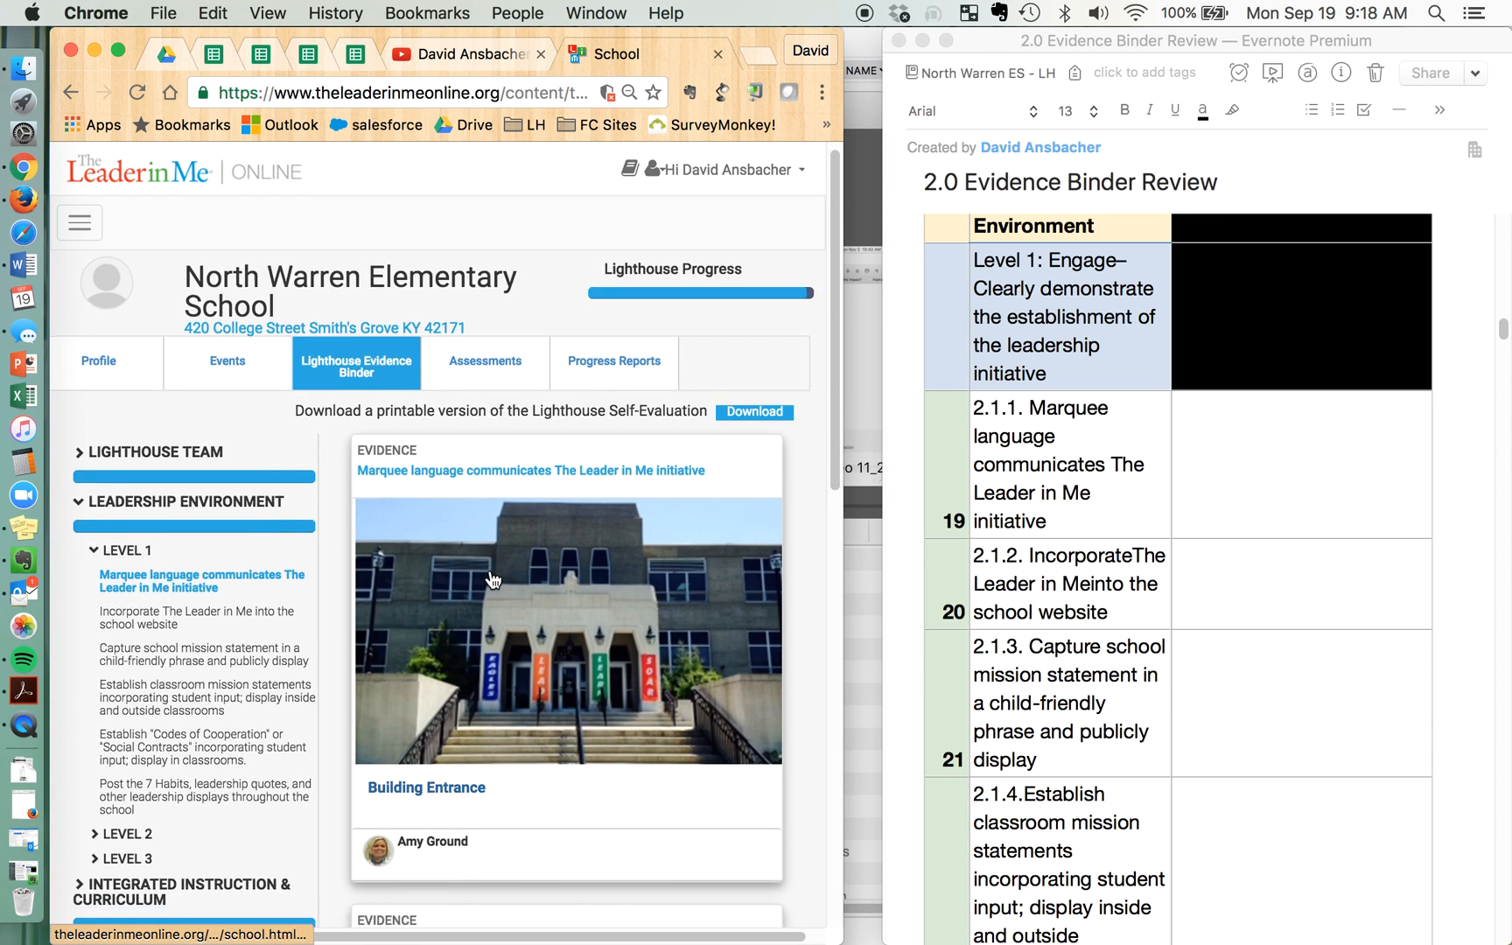
{"action": "scroll", "coordinate": [490, 580], "scroll_direction": "down", "scroll_amount": 8}
{"action": "scroll", "coordinate": [493, 580], "scroll_direction": "down", "scroll_amount": 13}
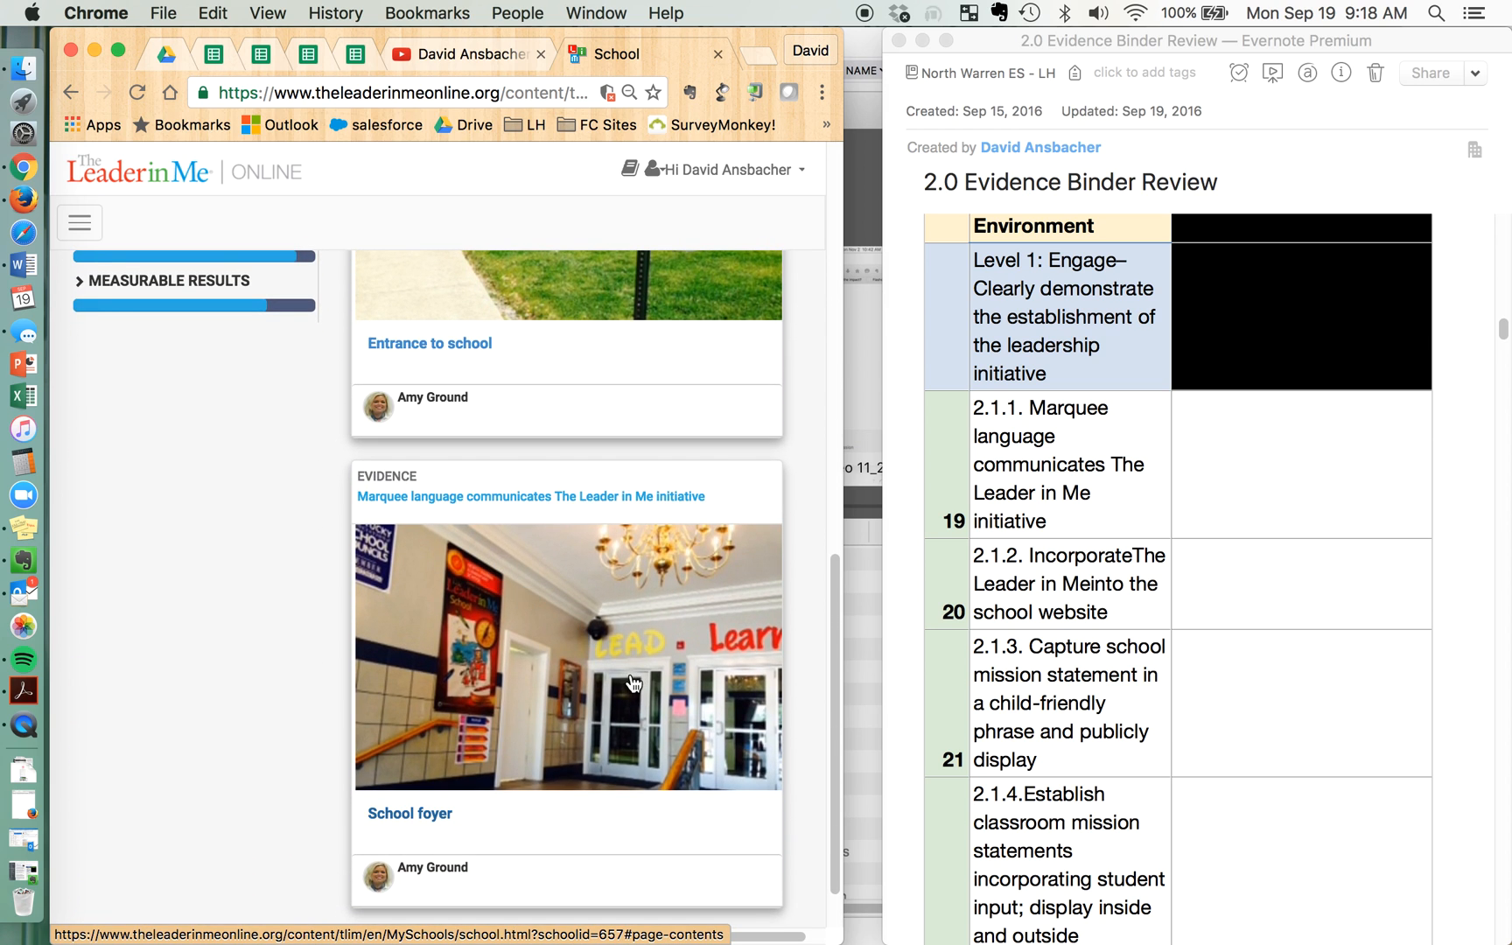
{"action": "scroll", "coordinate": [626, 596], "scroll_direction": "up", "scroll_amount": 1}
{"action": "scroll", "coordinate": [627, 596], "scroll_direction": "up", "scroll_amount": 15}
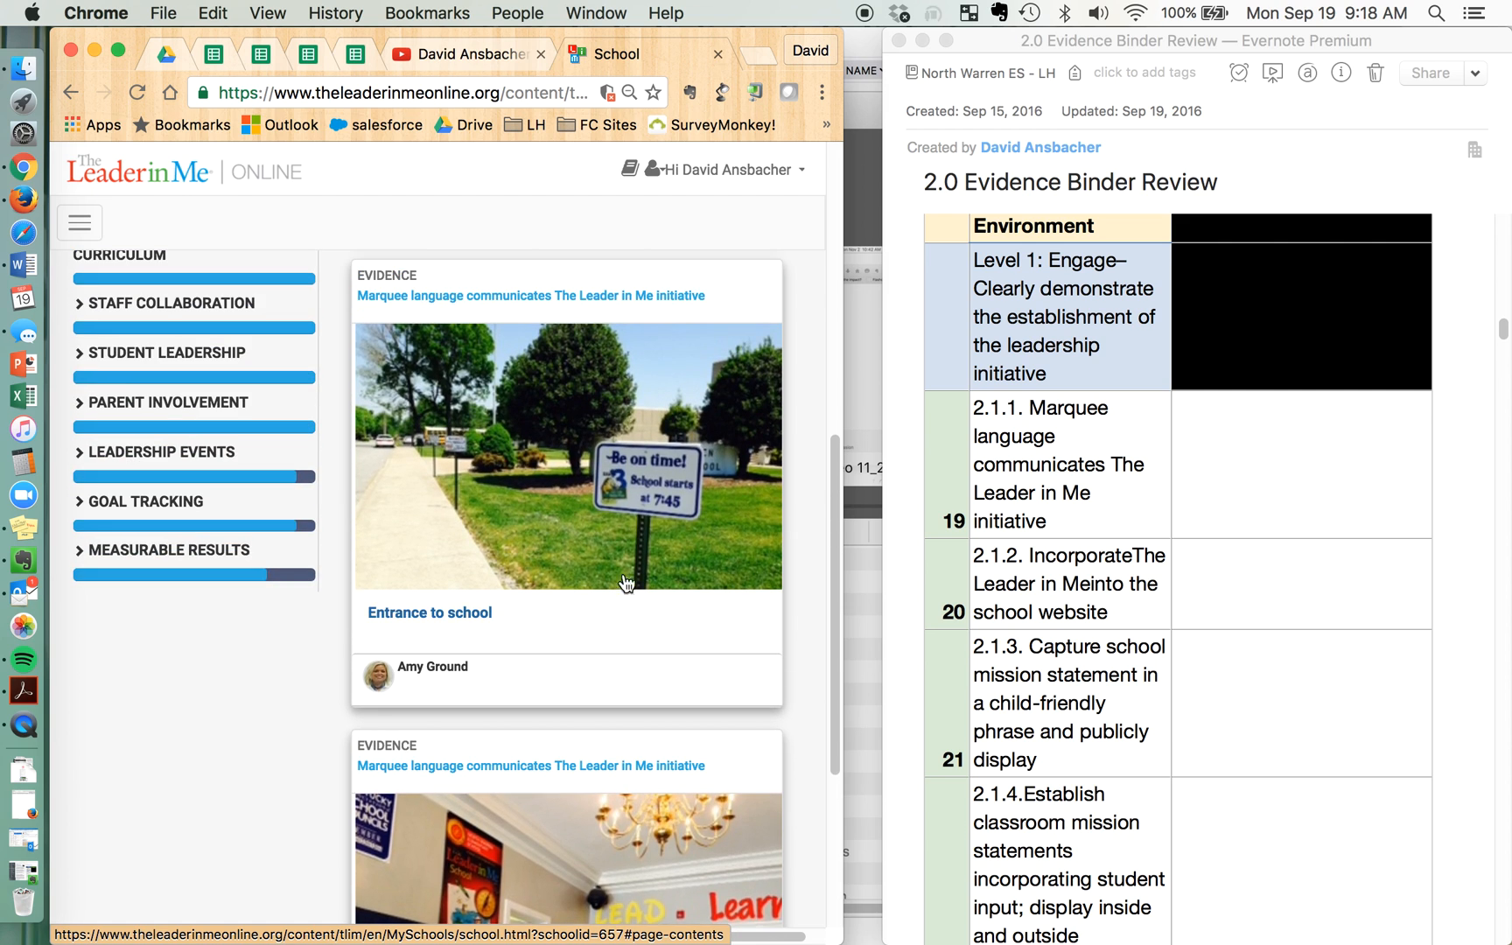
{"action": "scroll", "coordinate": [640, 525], "scroll_direction": "up", "scroll_amount": 1}
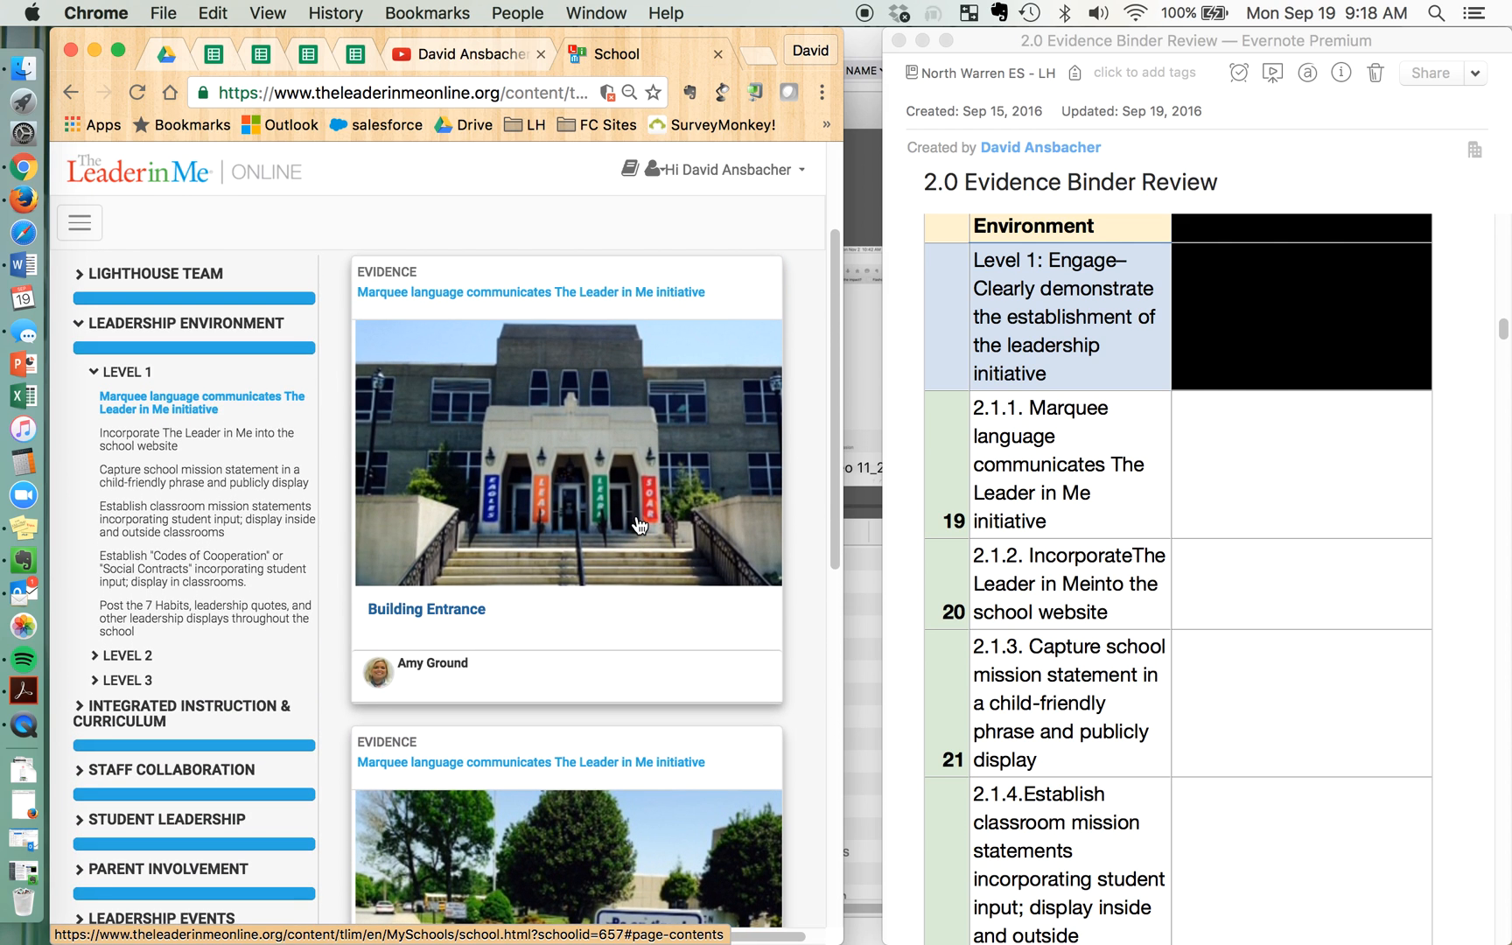
{"action": "left_click", "coordinate": [1248, 501]}
{"action": "type", "text": "yes"}
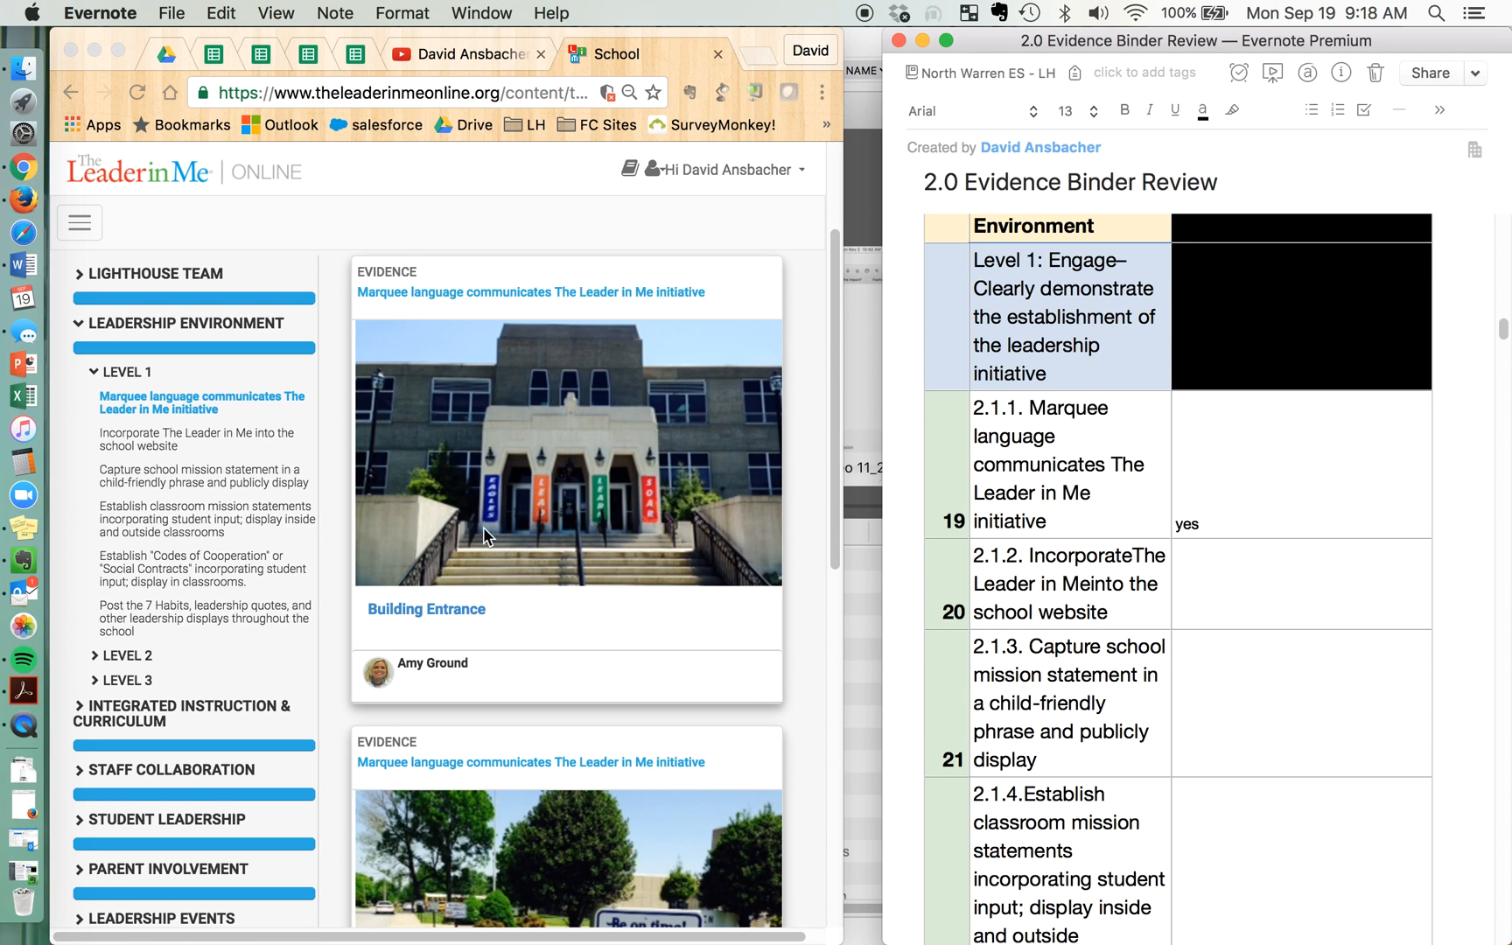
Examine the evidence for incorporating The Leader in Me into the school website and open the Website principal message item
{"action": "left_click", "coordinate": [153, 438]}
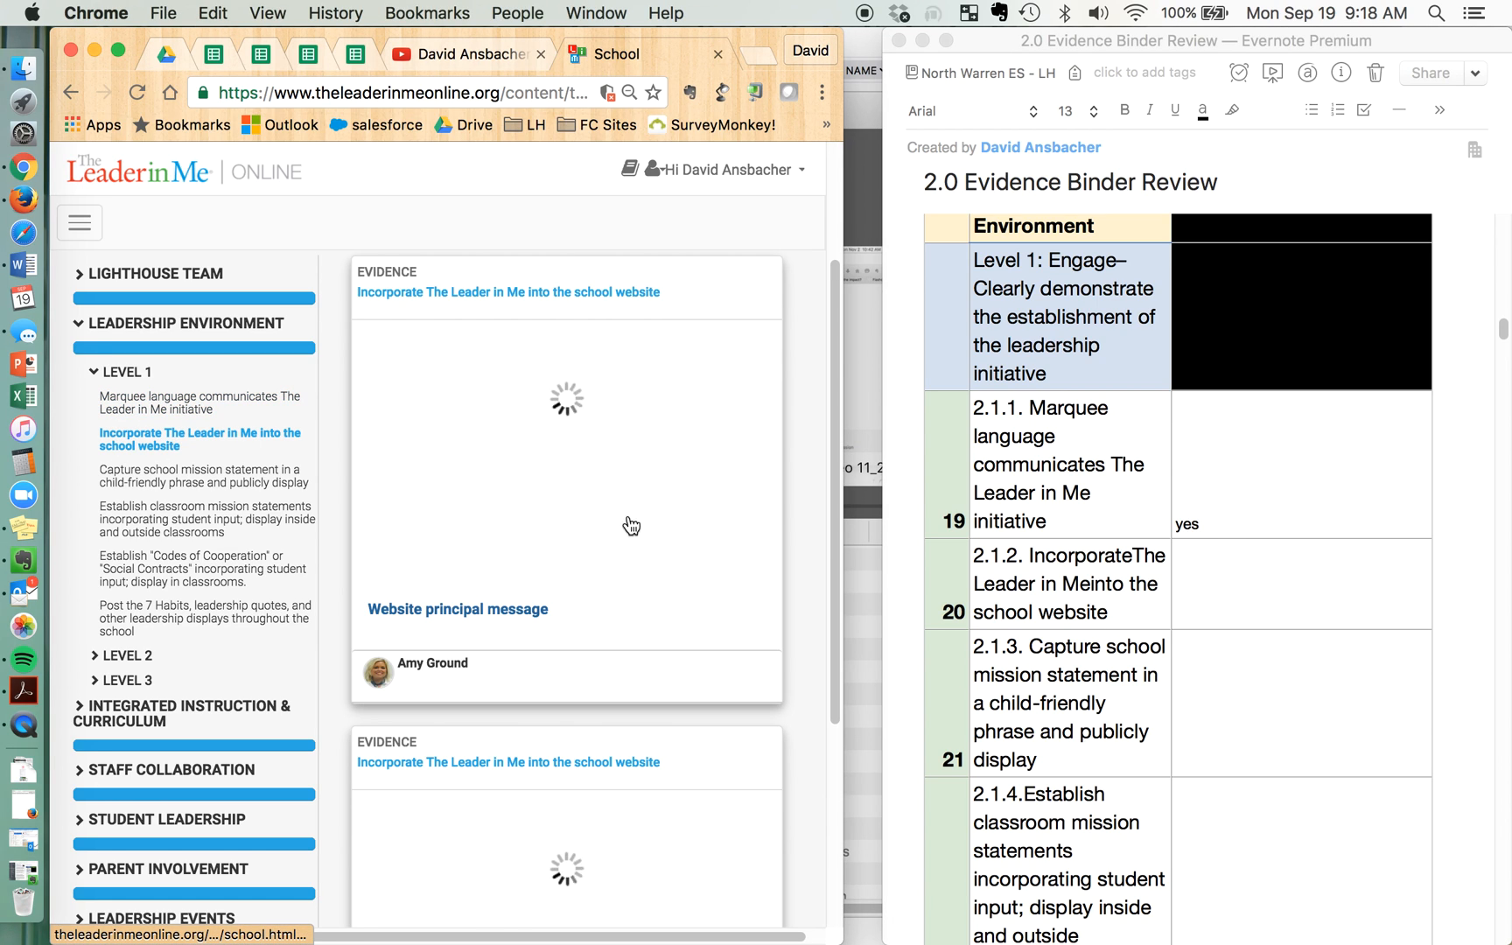
{"action": "scroll", "coordinate": [755, 535], "scroll_direction": "down", "scroll_amount": 3}
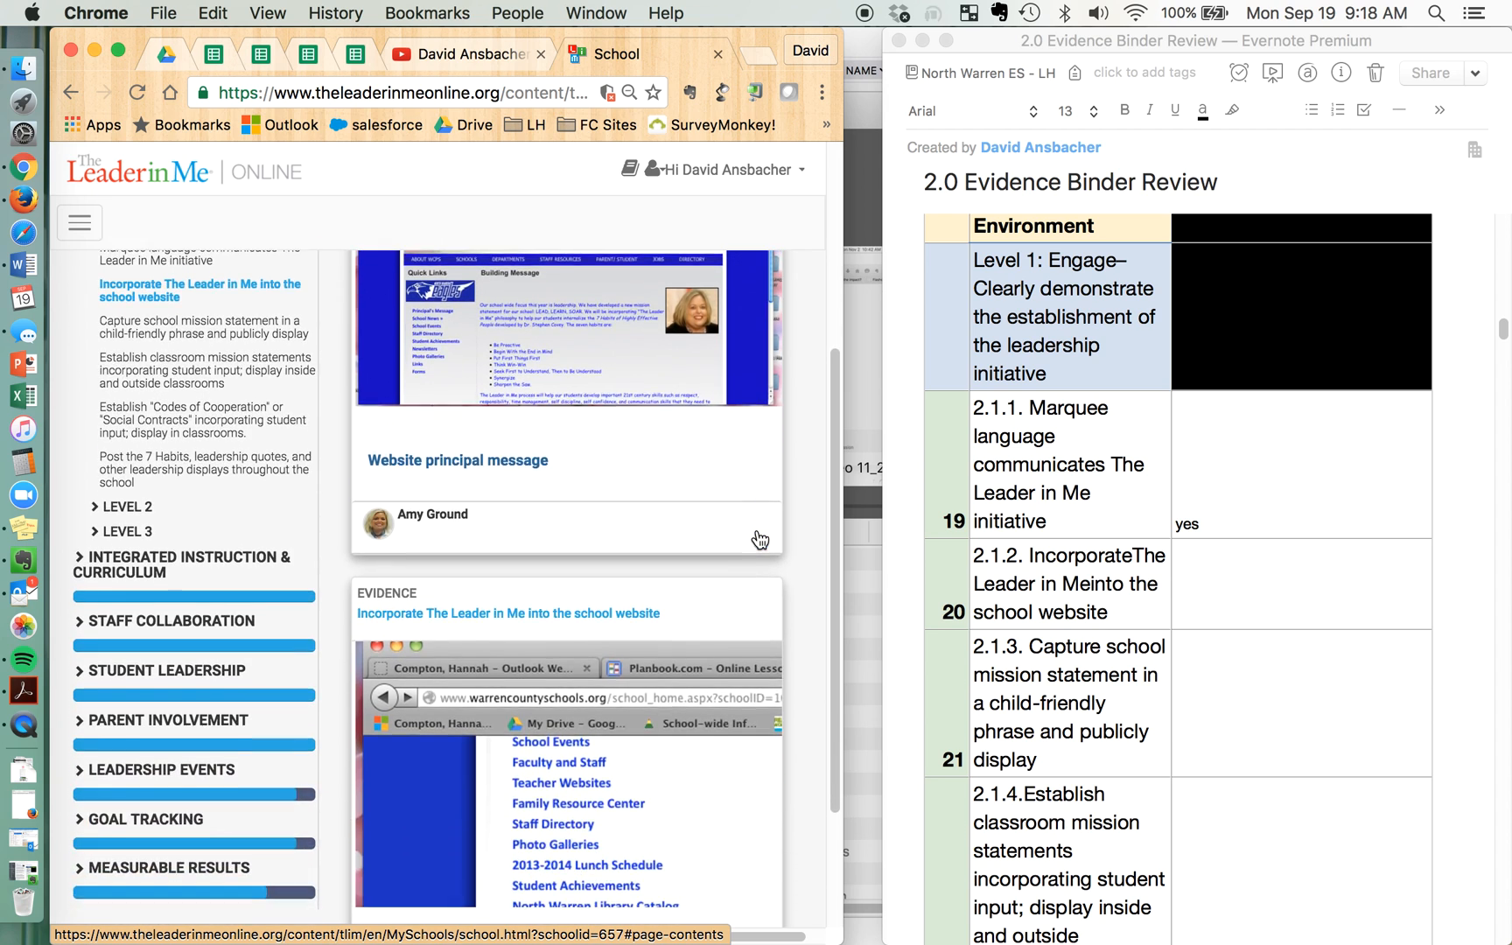
{"action": "scroll", "coordinate": [757, 536], "scroll_direction": "up", "scroll_amount": 3}
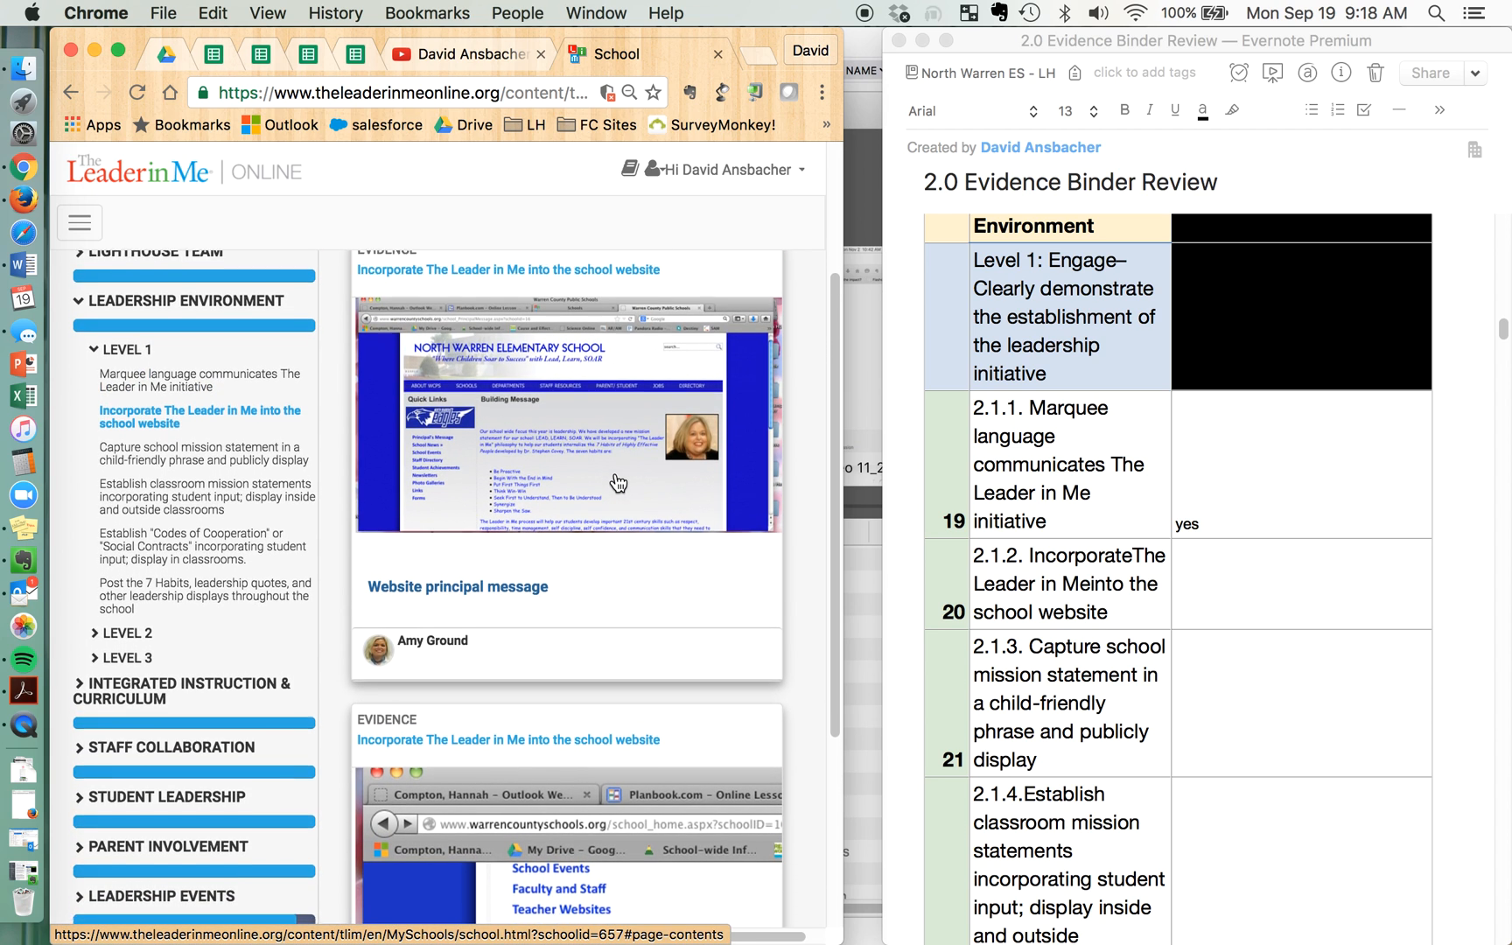
{"action": "scroll", "coordinate": [618, 483], "scroll_direction": "down", "scroll_amount": 2}
{"action": "scroll", "coordinate": [700, 796], "scroll_direction": "down", "scroll_amount": 2}
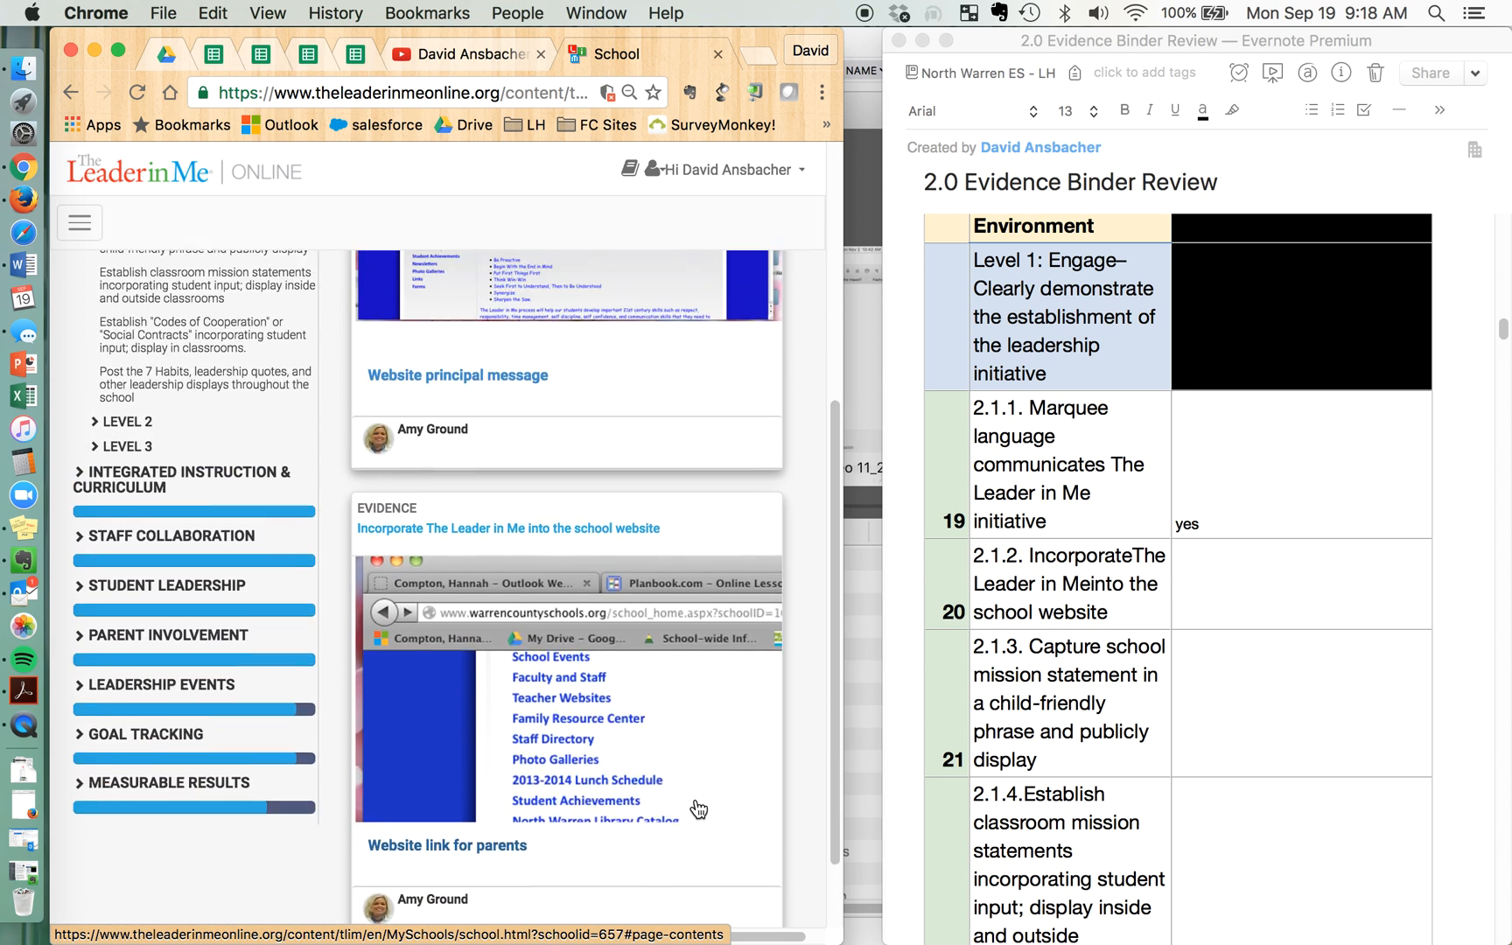
{"action": "scroll", "coordinate": [698, 809], "scroll_direction": "up", "scroll_amount": 5}
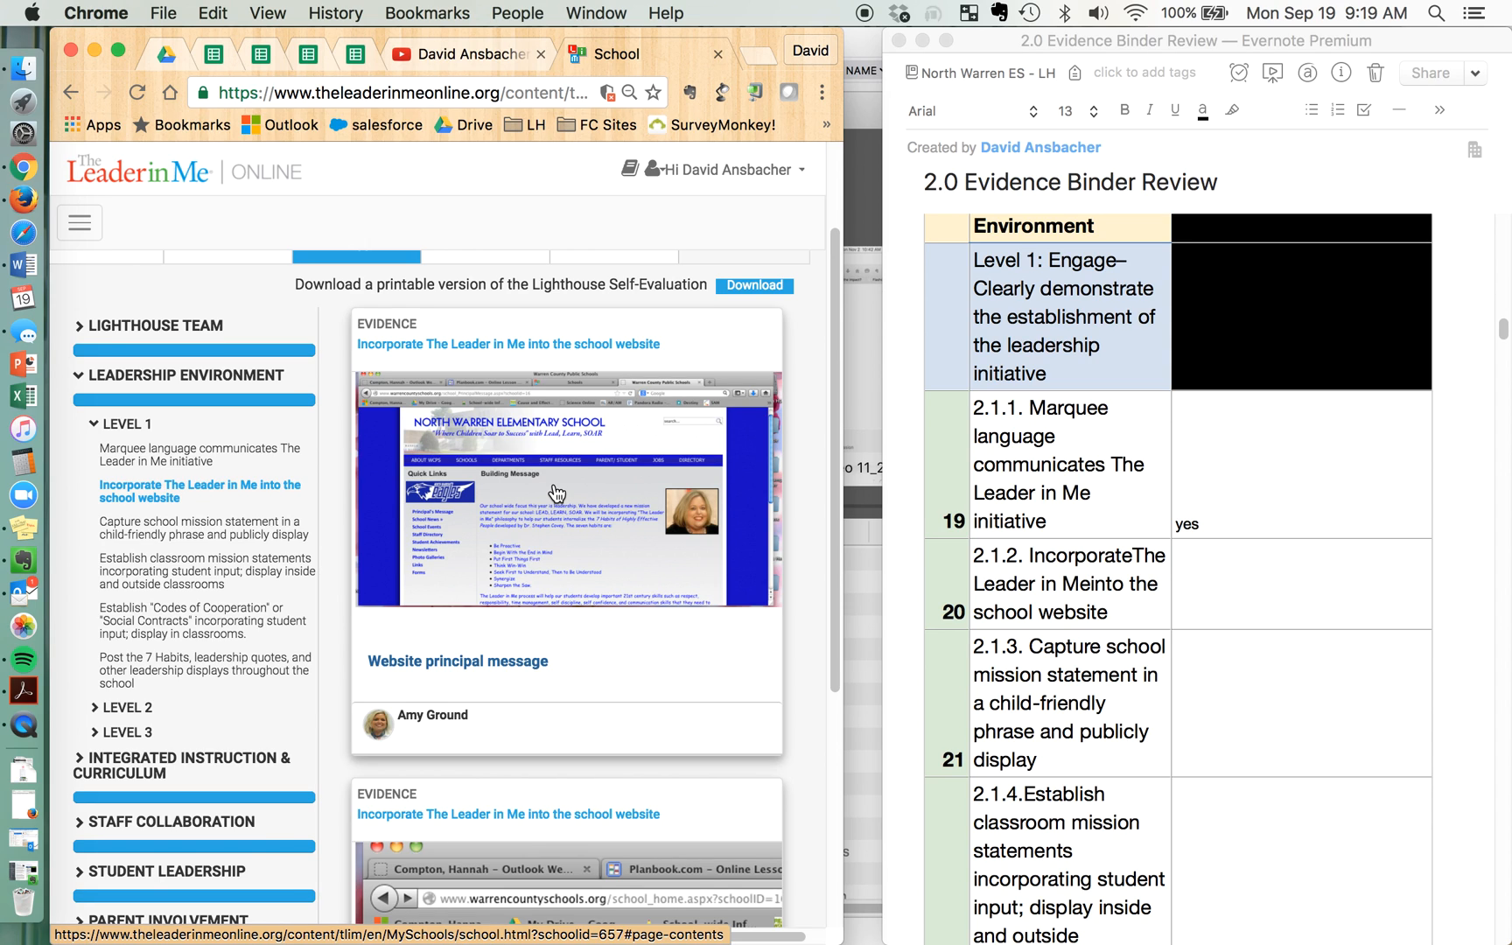
{"action": "left_click", "coordinate": [555, 487]}
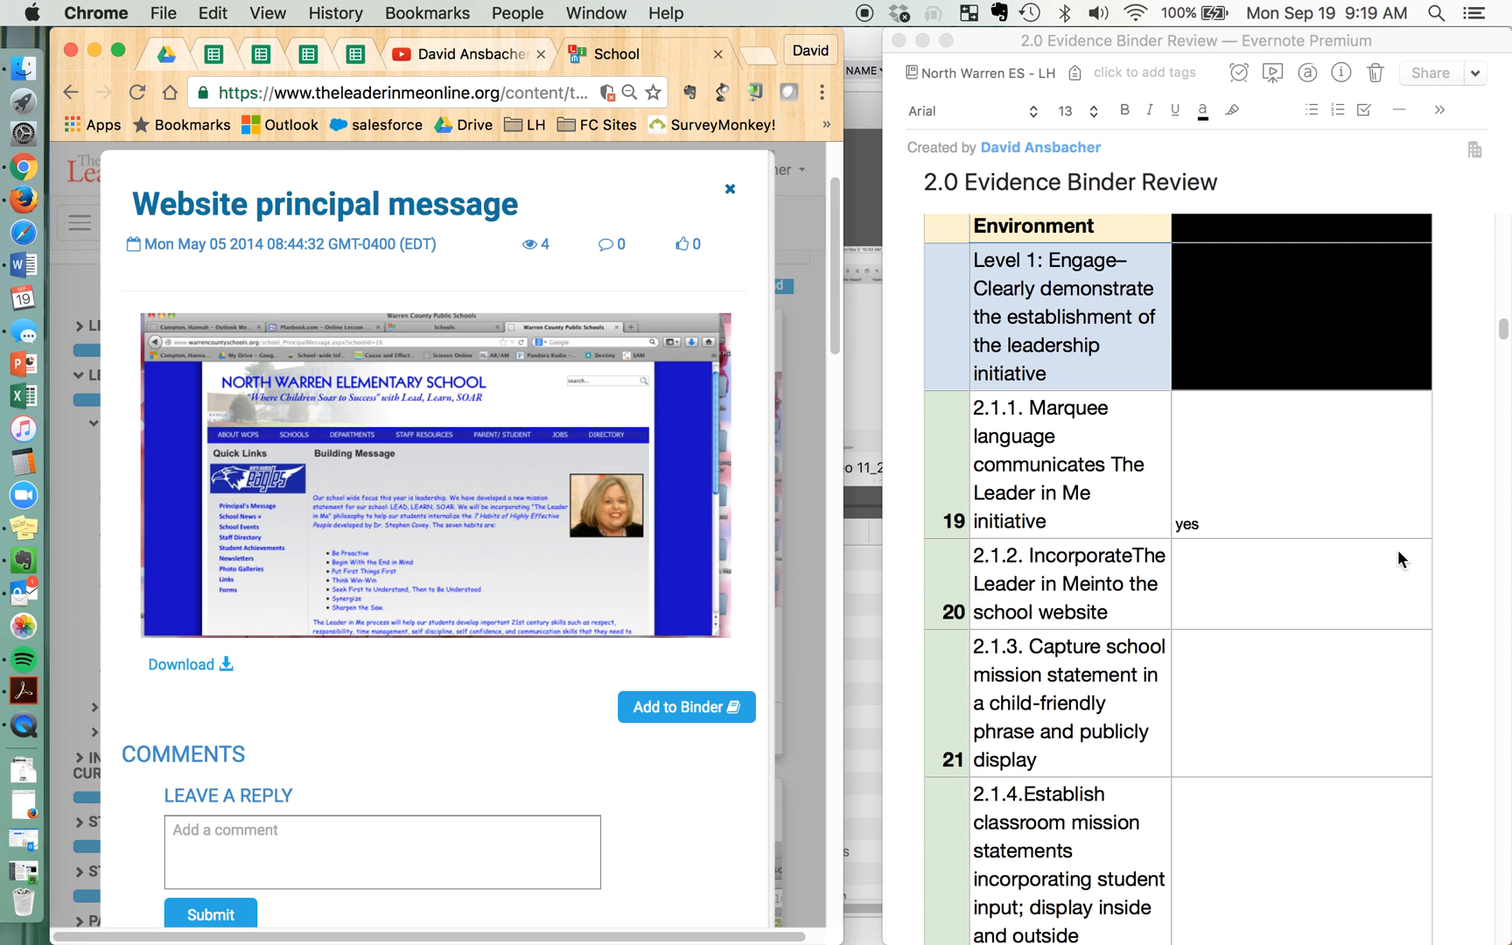
Place the cursor in the review cell for 2.1.2 and capture a screenshot of the Website principal message image
{"action": "left_click", "coordinate": [1212, 613]}
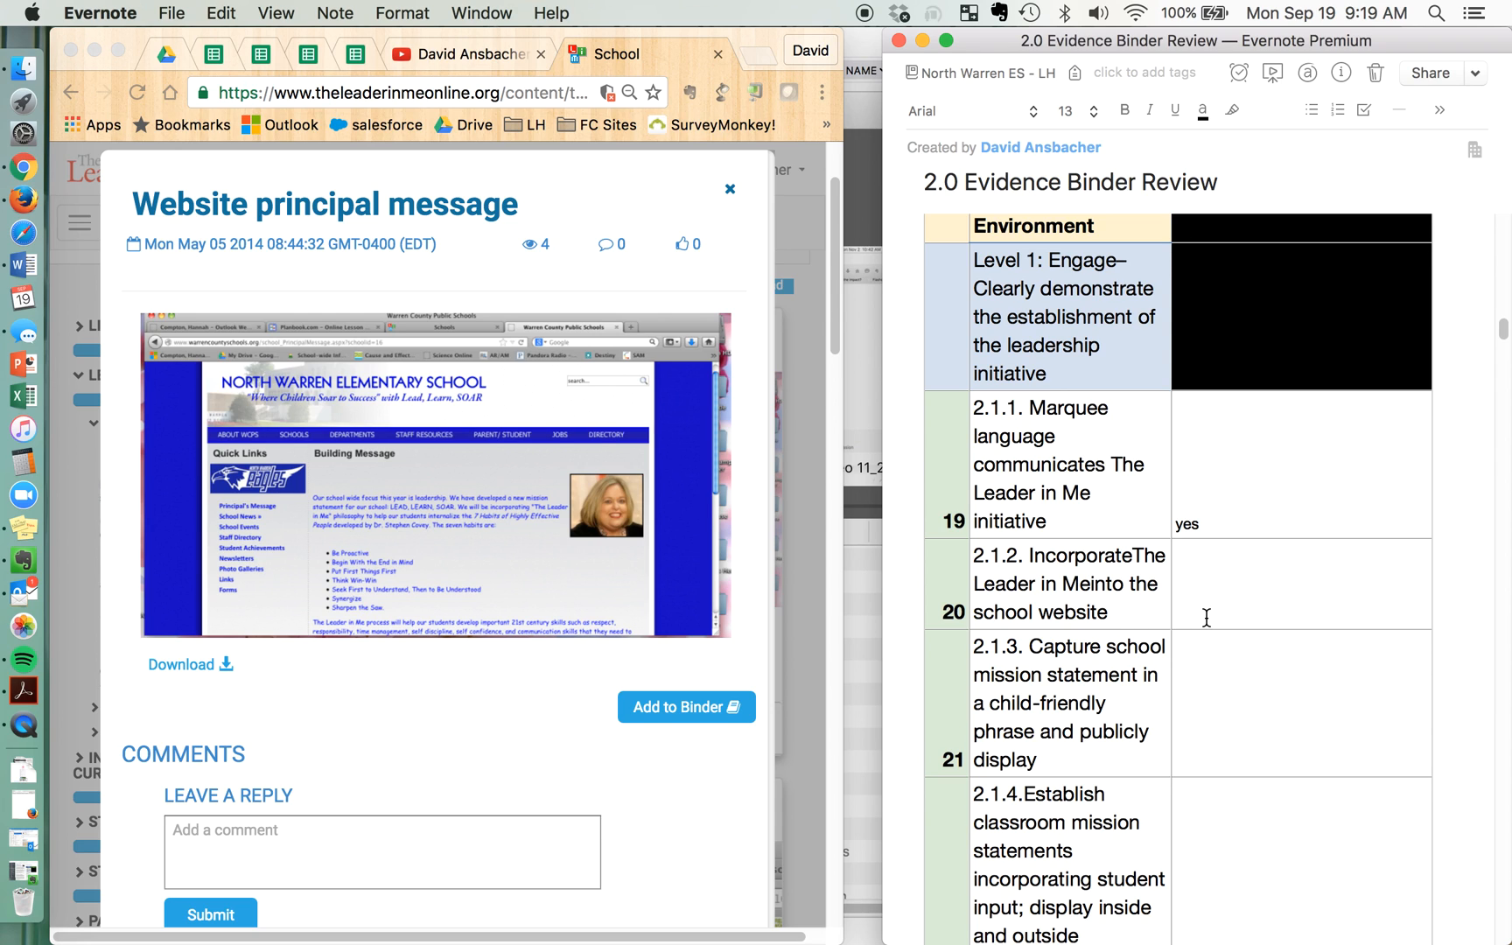
{"action": "key", "text": "super+shift+4"}
{"action": "mouse_move", "coordinate": [141, 312]}
{"action": "left_mouse_down"}
{"action": "mouse_move", "coordinate": [438, 422]}
{"action": "mouse_move", "coordinate": [653, 551]}
{"action": "mouse_move", "coordinate": [735, 639]}
{"action": "left_mouse_up"}
Insert the newest screenshot from the Desktop folder into the review cell for 2.1.2 and close the file browser window
{"action": "left_click", "coordinate": [25, 77]}
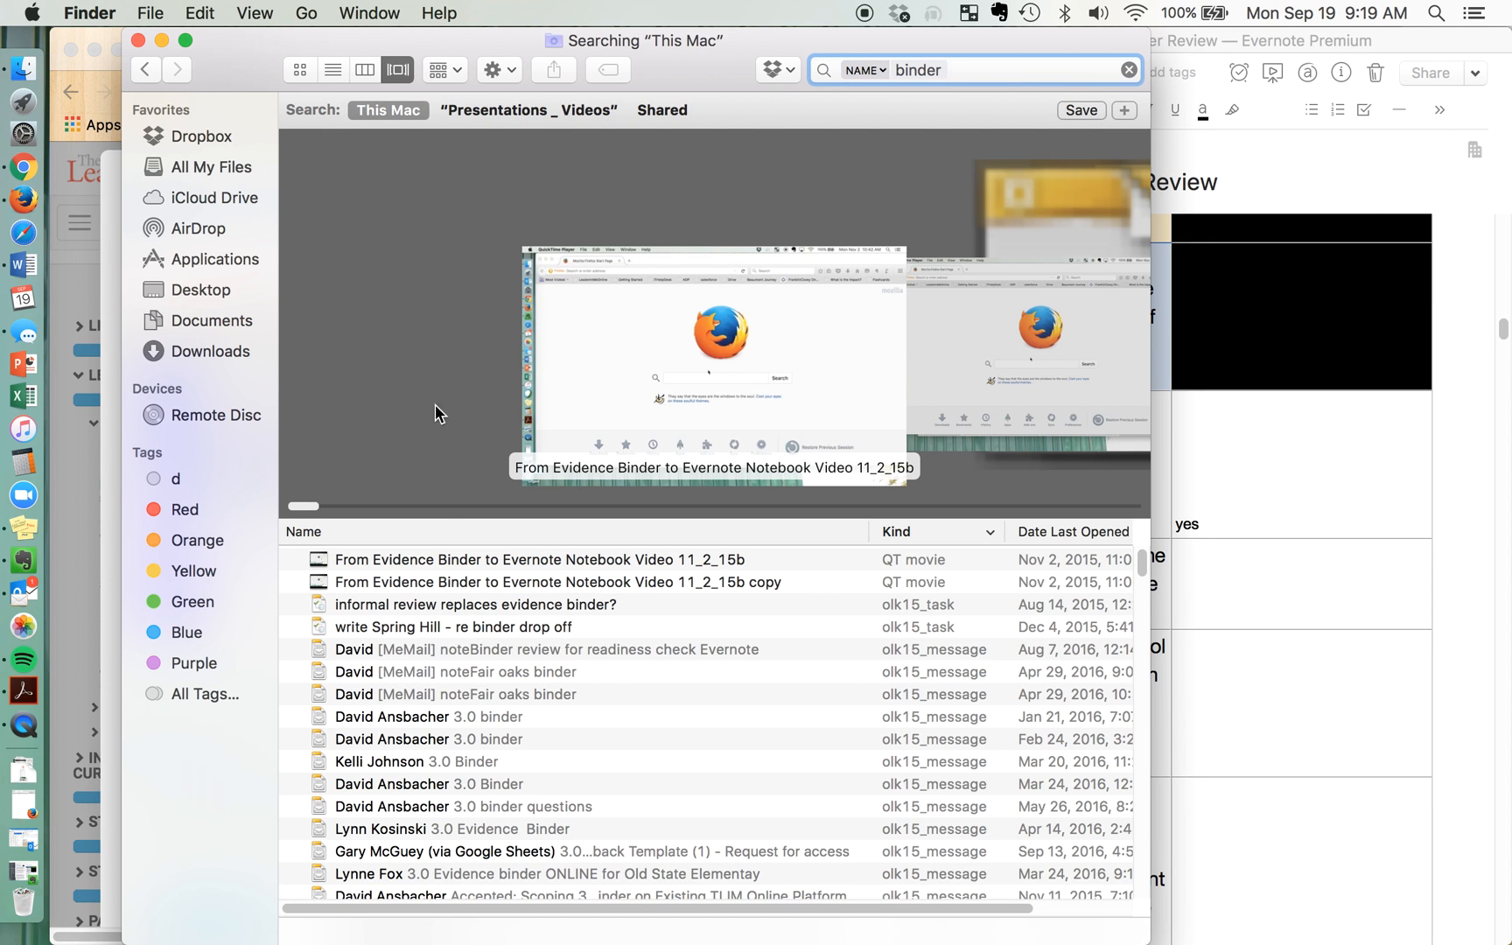
{"action": "left_click", "coordinate": [200, 289]}
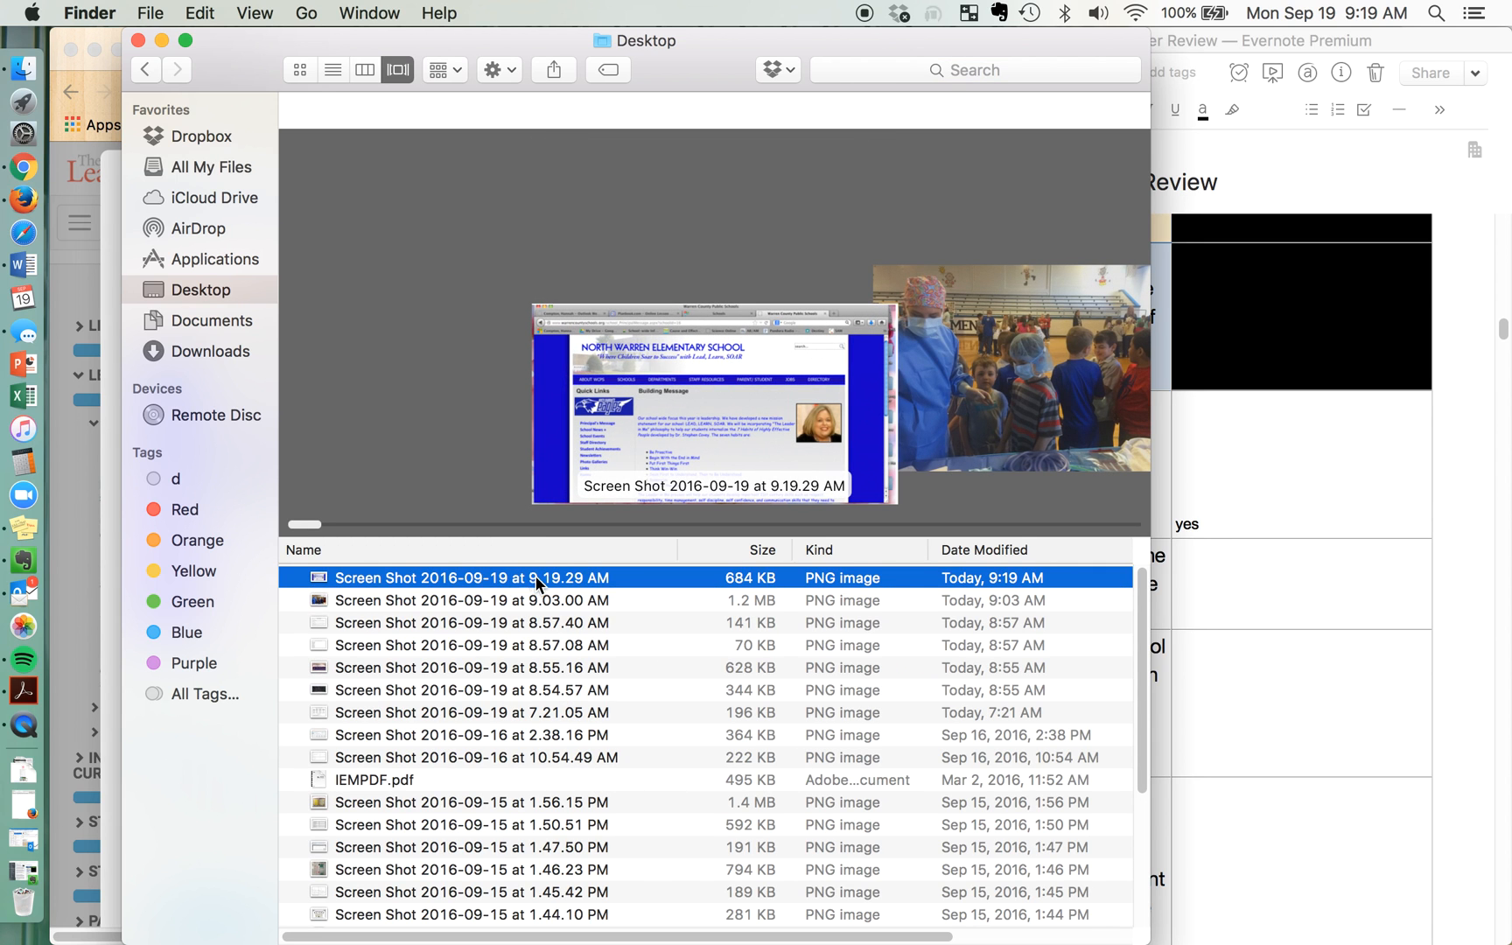
{"action": "left_click", "coordinate": [468, 579]}
{"action": "left_click_drag", "start_coordinate": [454, 580], "coordinate": [1252, 595]}
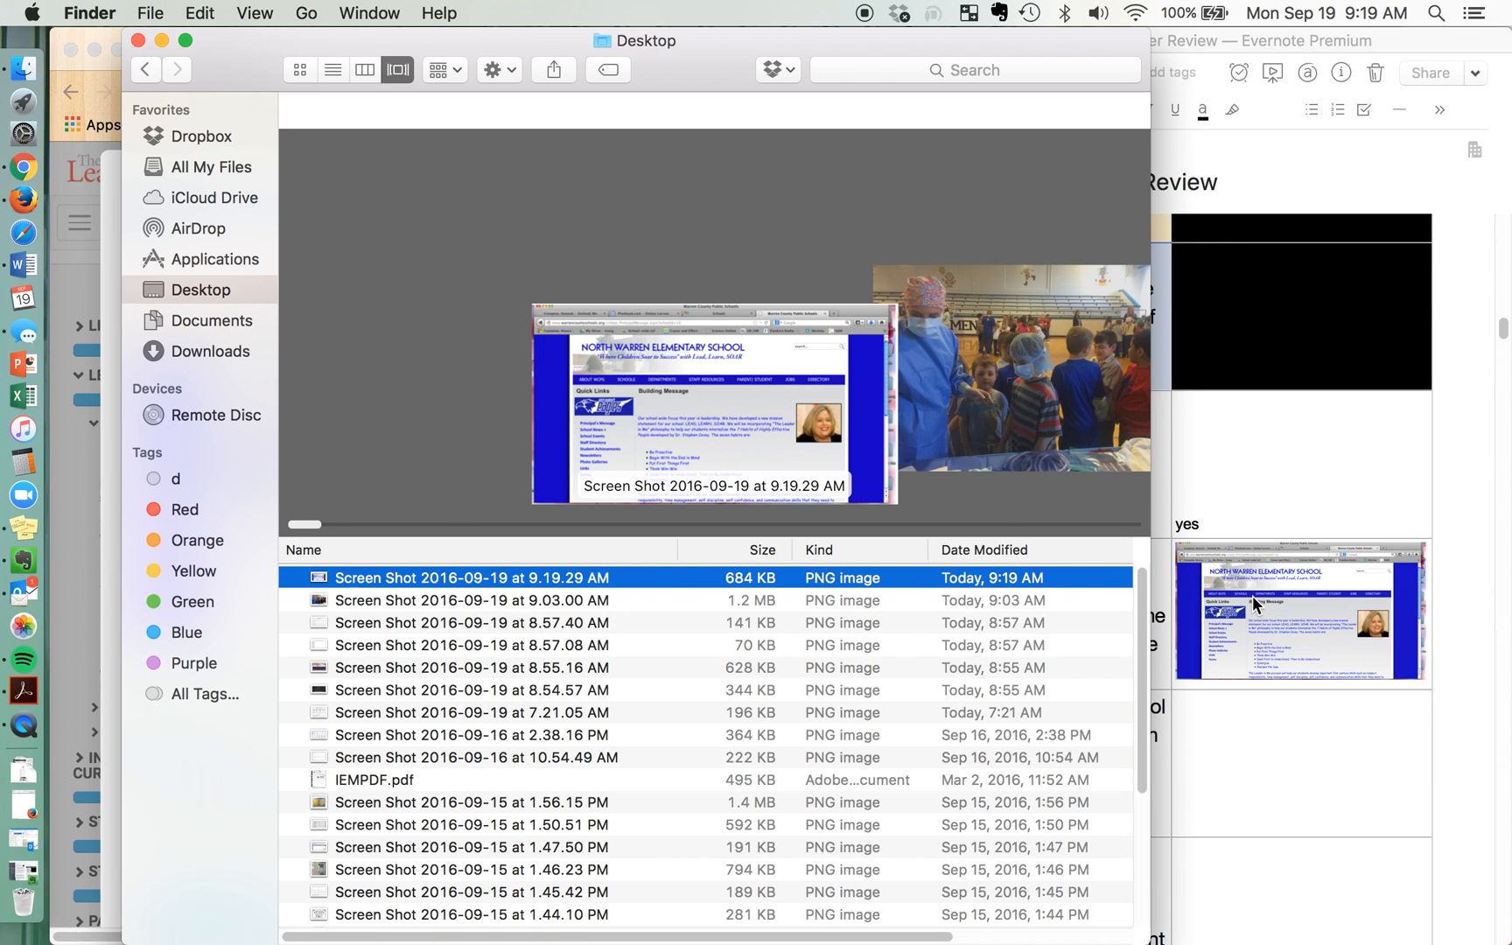
{"action": "left_click", "coordinate": [137, 40]}
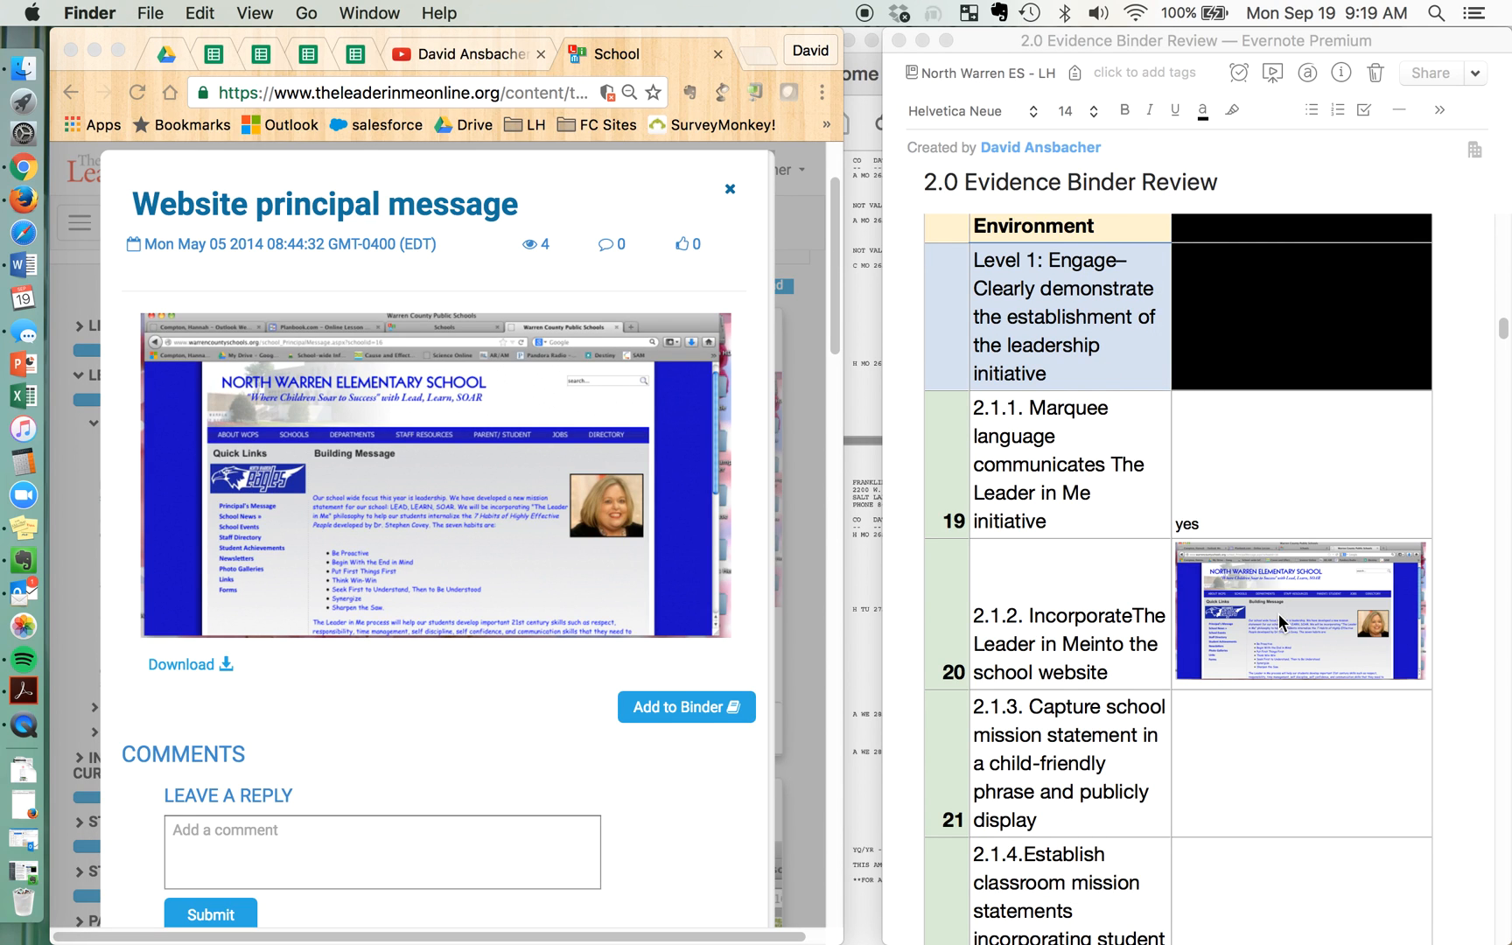
{"action": "scroll", "coordinate": [1281, 623], "scroll_direction": "down", "scroll_amount": 2}
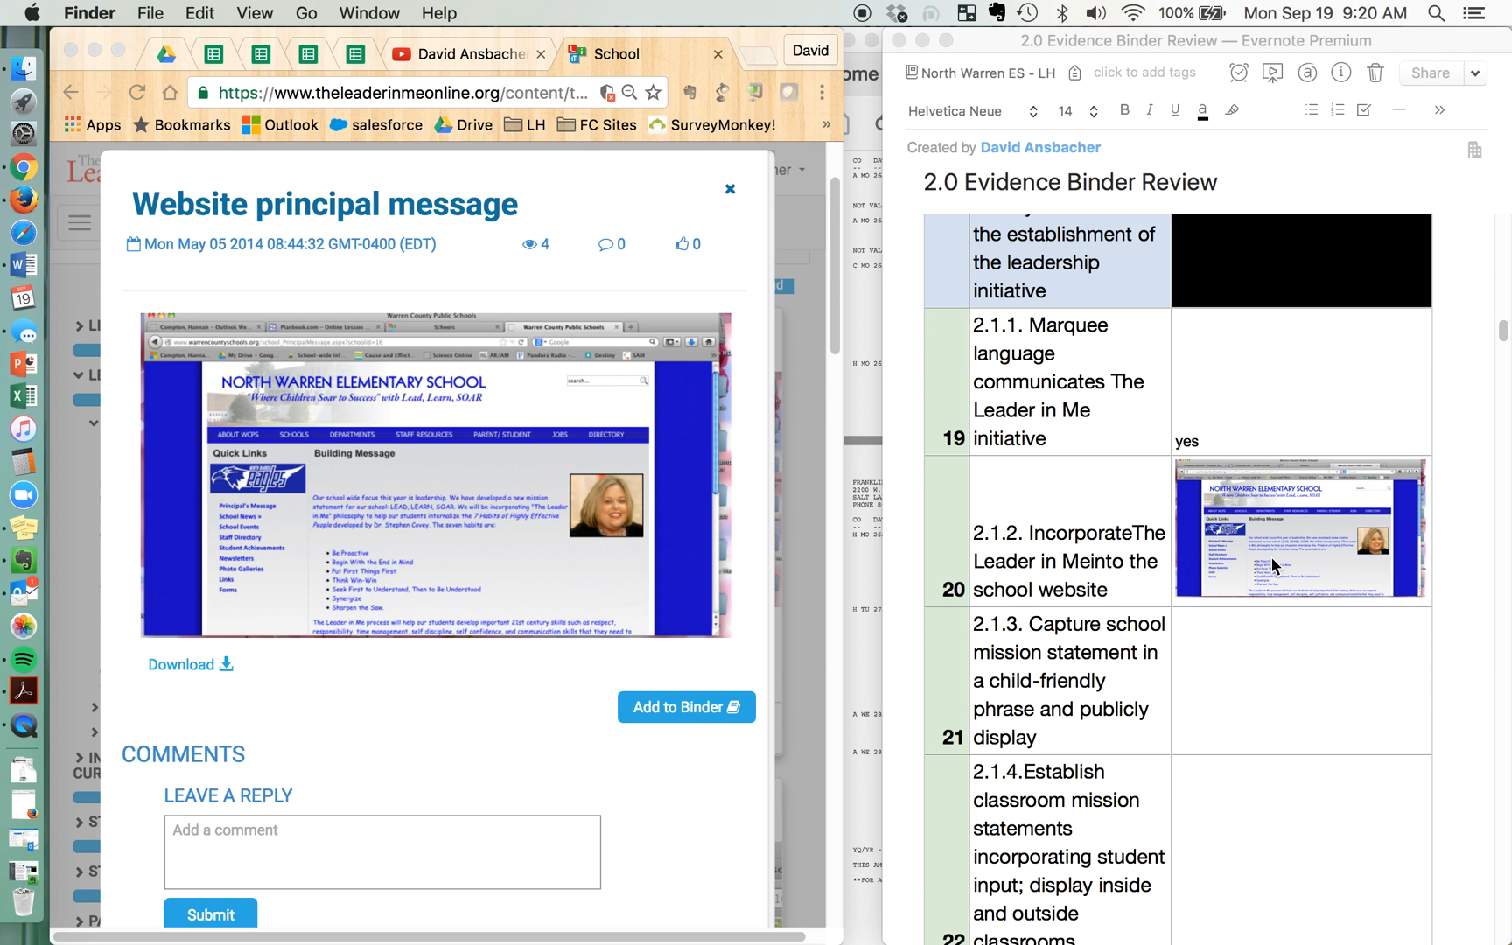
{"action": "left_click", "coordinate": [1331, 544]}
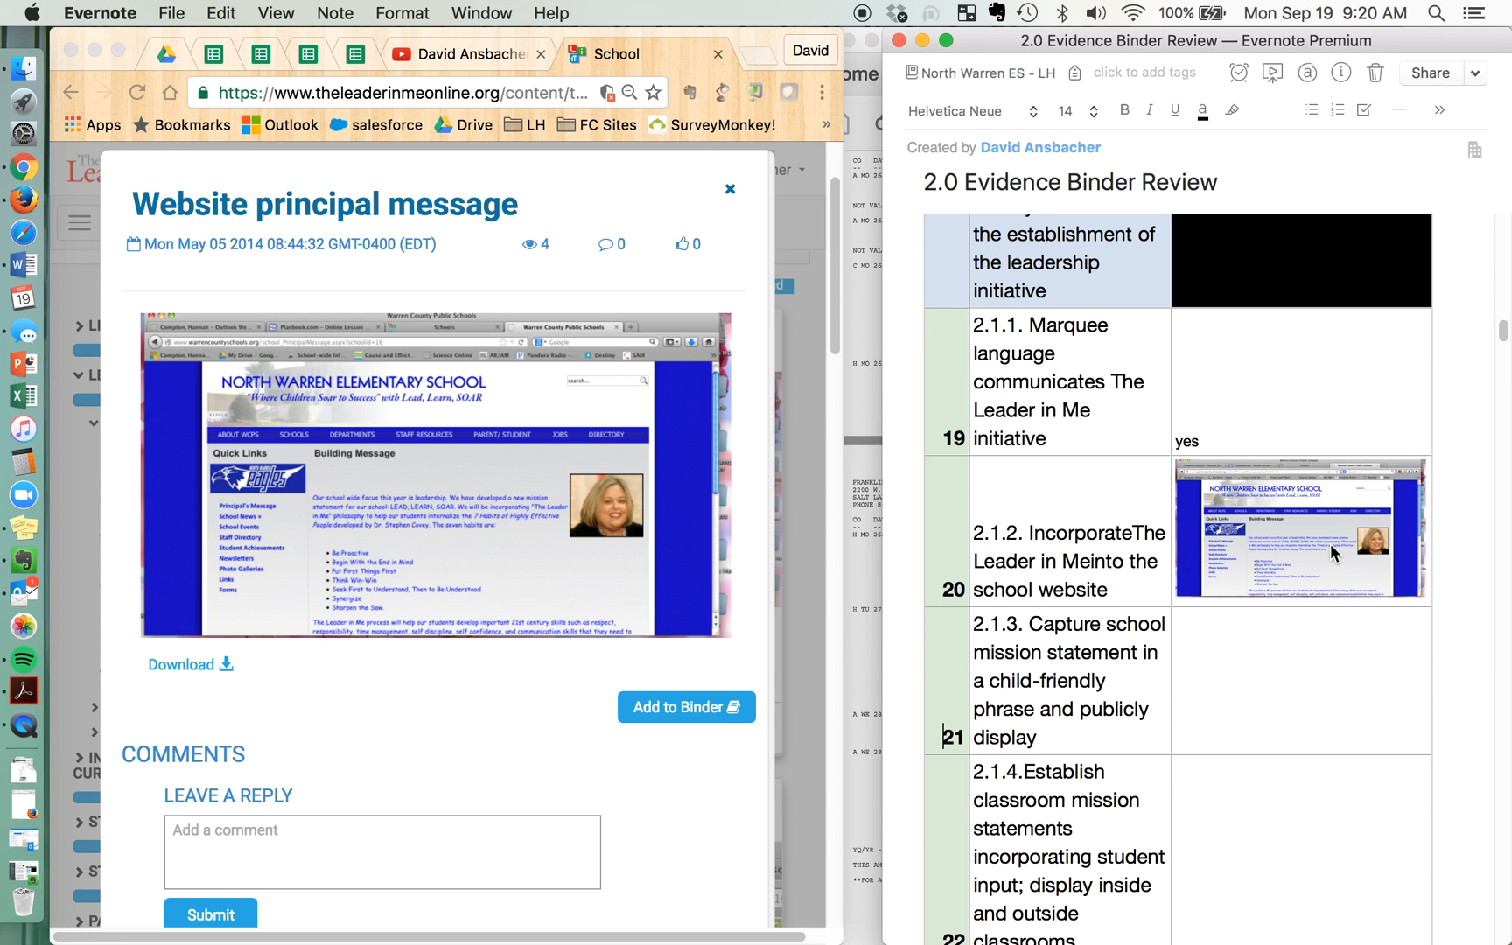
{"action": "type", "text": "note"}
{"action": "key", "text": "BackSpace"}
{"action": "key", "text": "BackSpace"}
{"action": "key", "text": "BackSpace"}
Add the line "notes about this" below the website screenshot in the review cell for 2.1.2
{"action": "left_click", "coordinate": [1347, 547]}
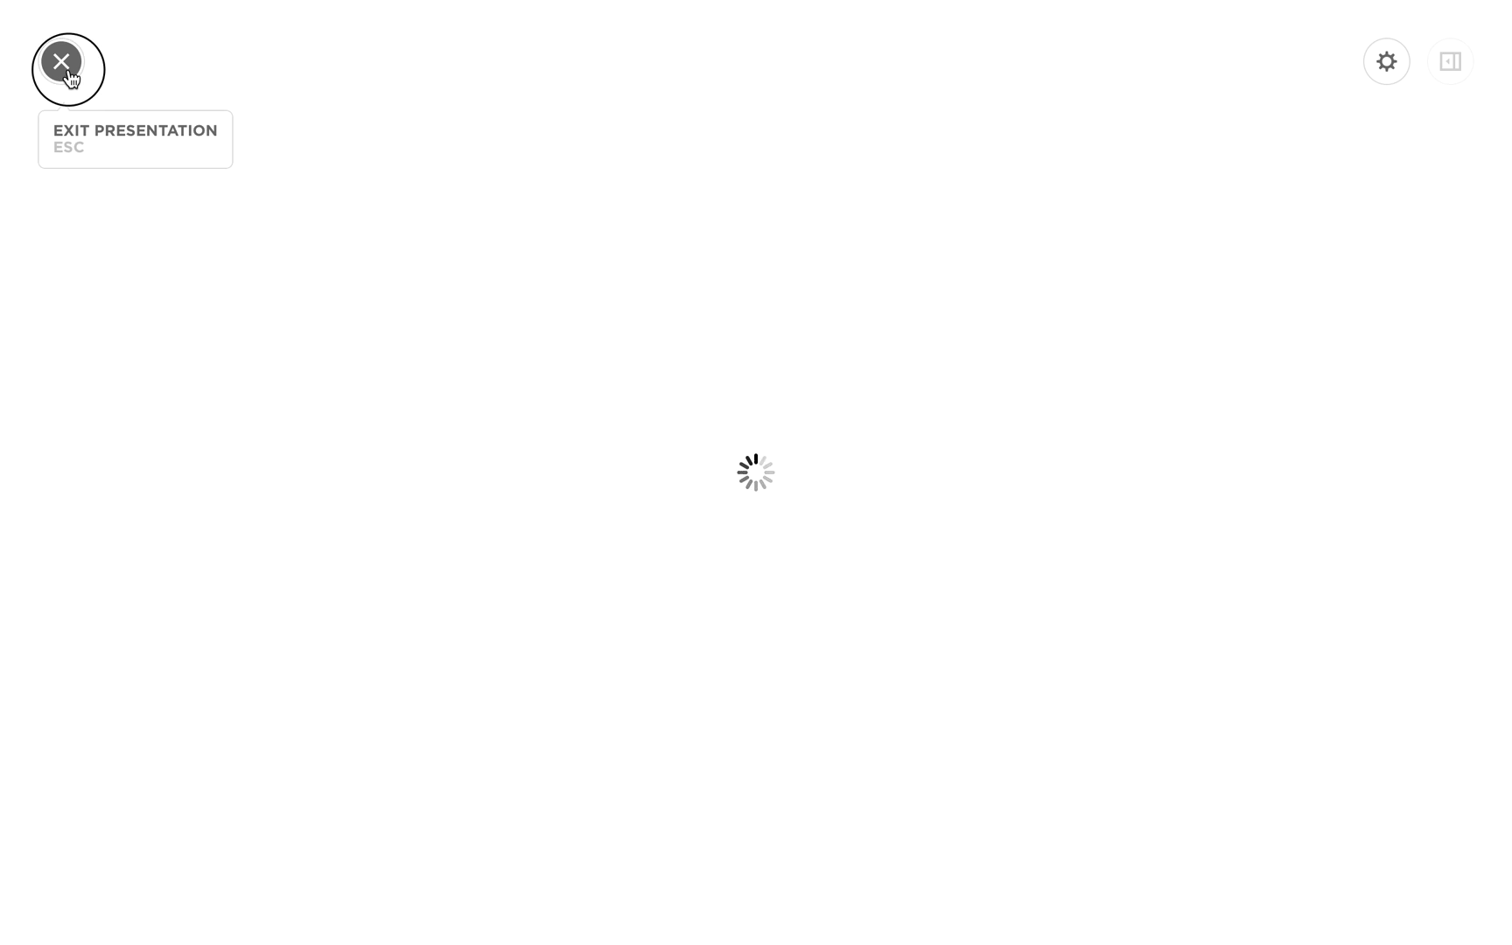
{"action": "left_click", "coordinate": [69, 72]}
{"action": "key", "text": "Right"}
{"action": "key", "text": "Return"}
{"action": "type", "text": "notes about this"}
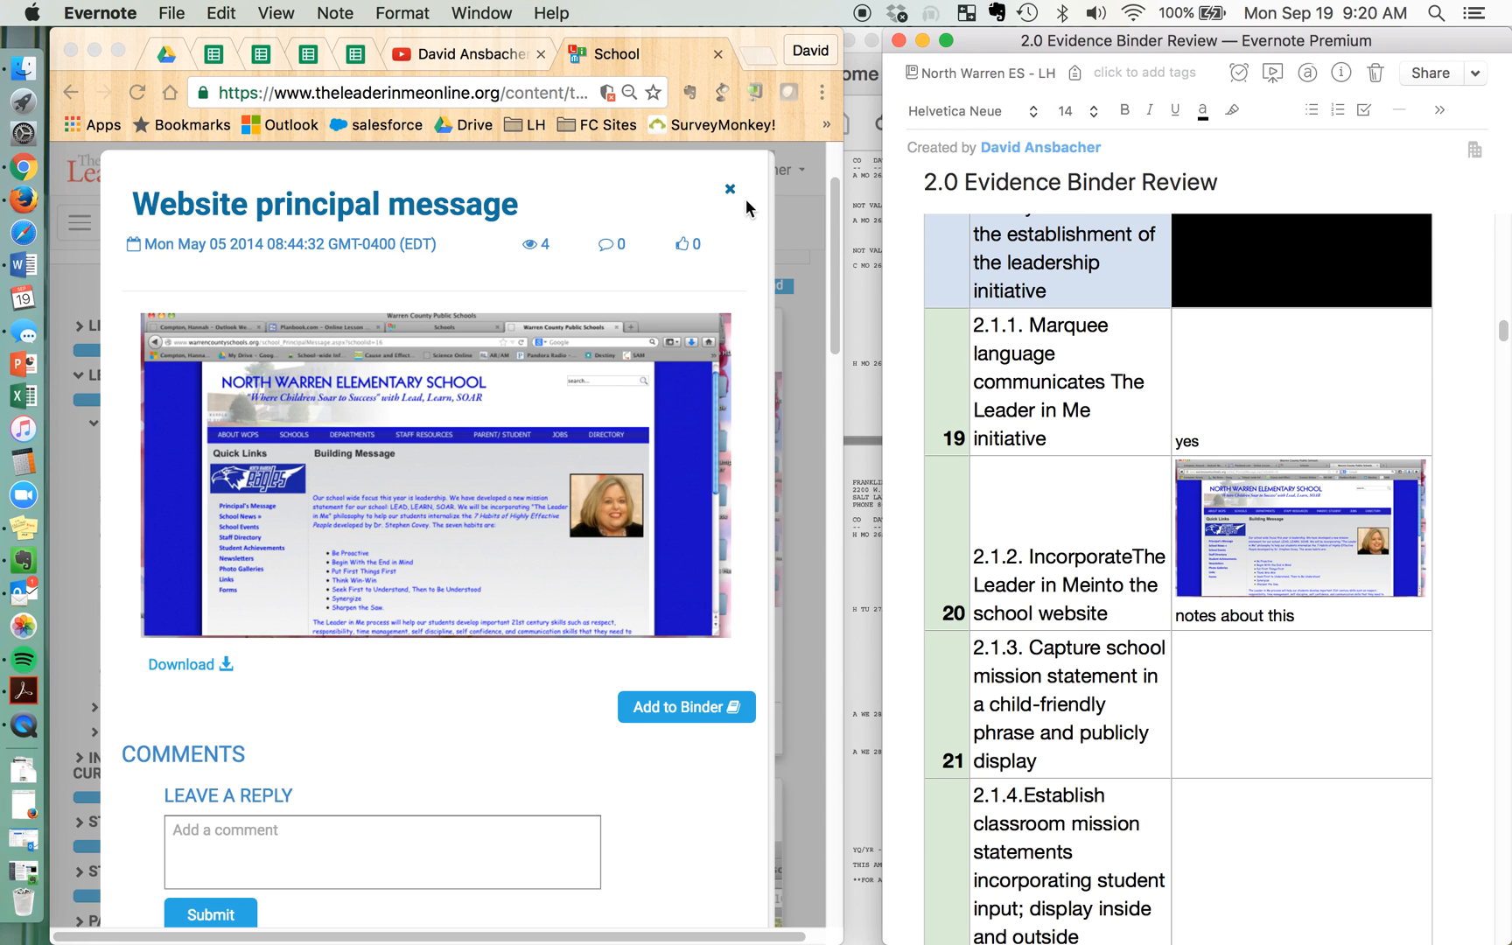
Close the Website principal message item and show the evidence for capturing the school mission statement in a child-friendly phrase
{"action": "left_click", "coordinate": [749, 46]}
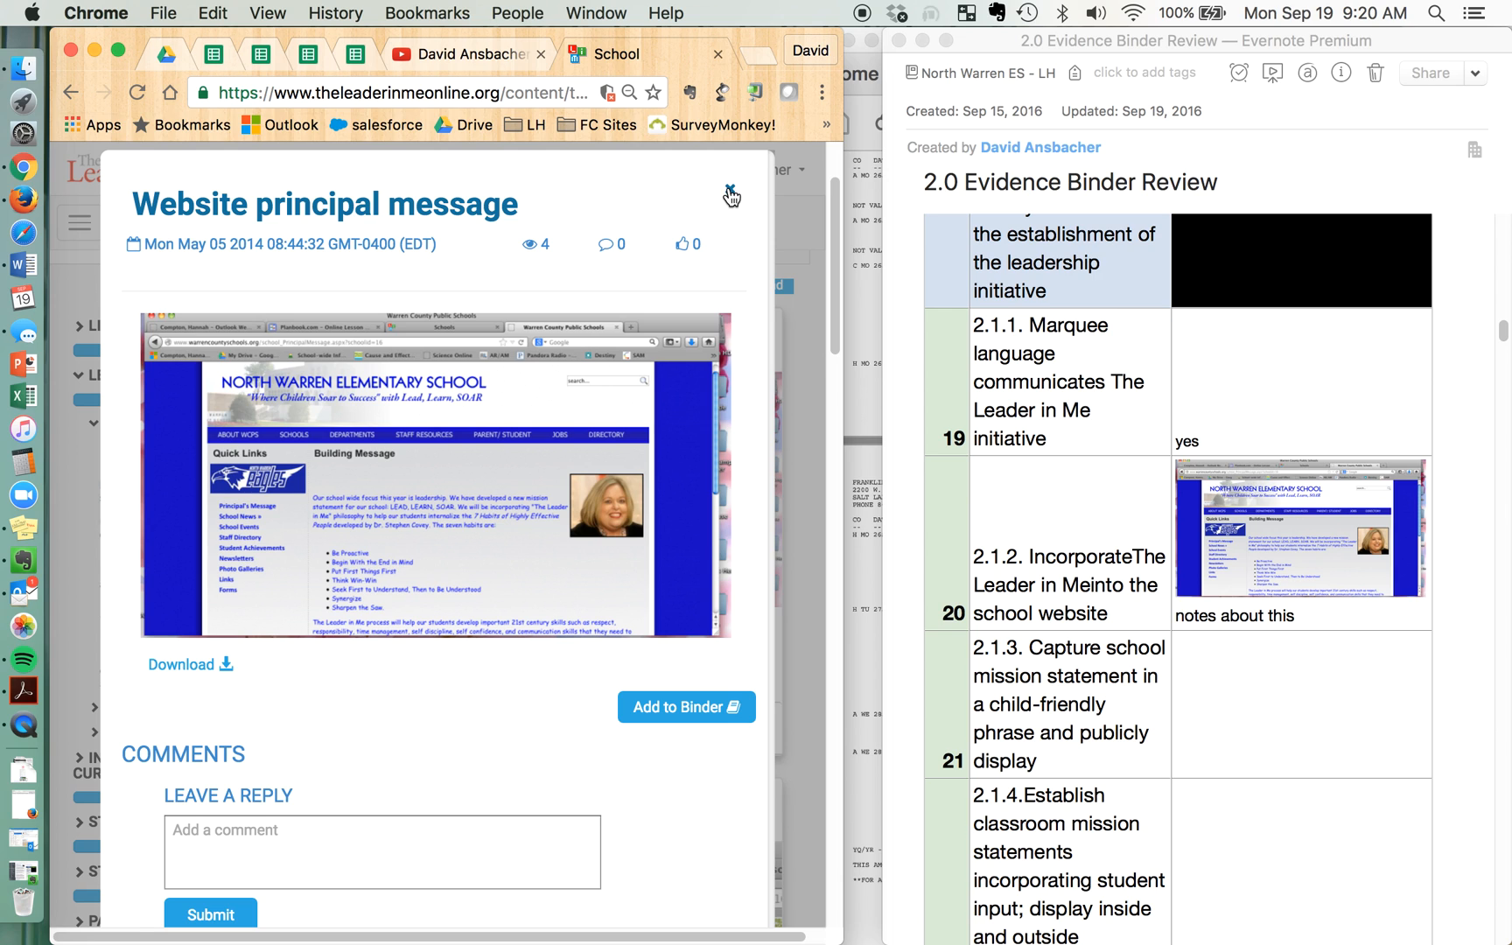
{"action": "left_click", "coordinate": [730, 194]}
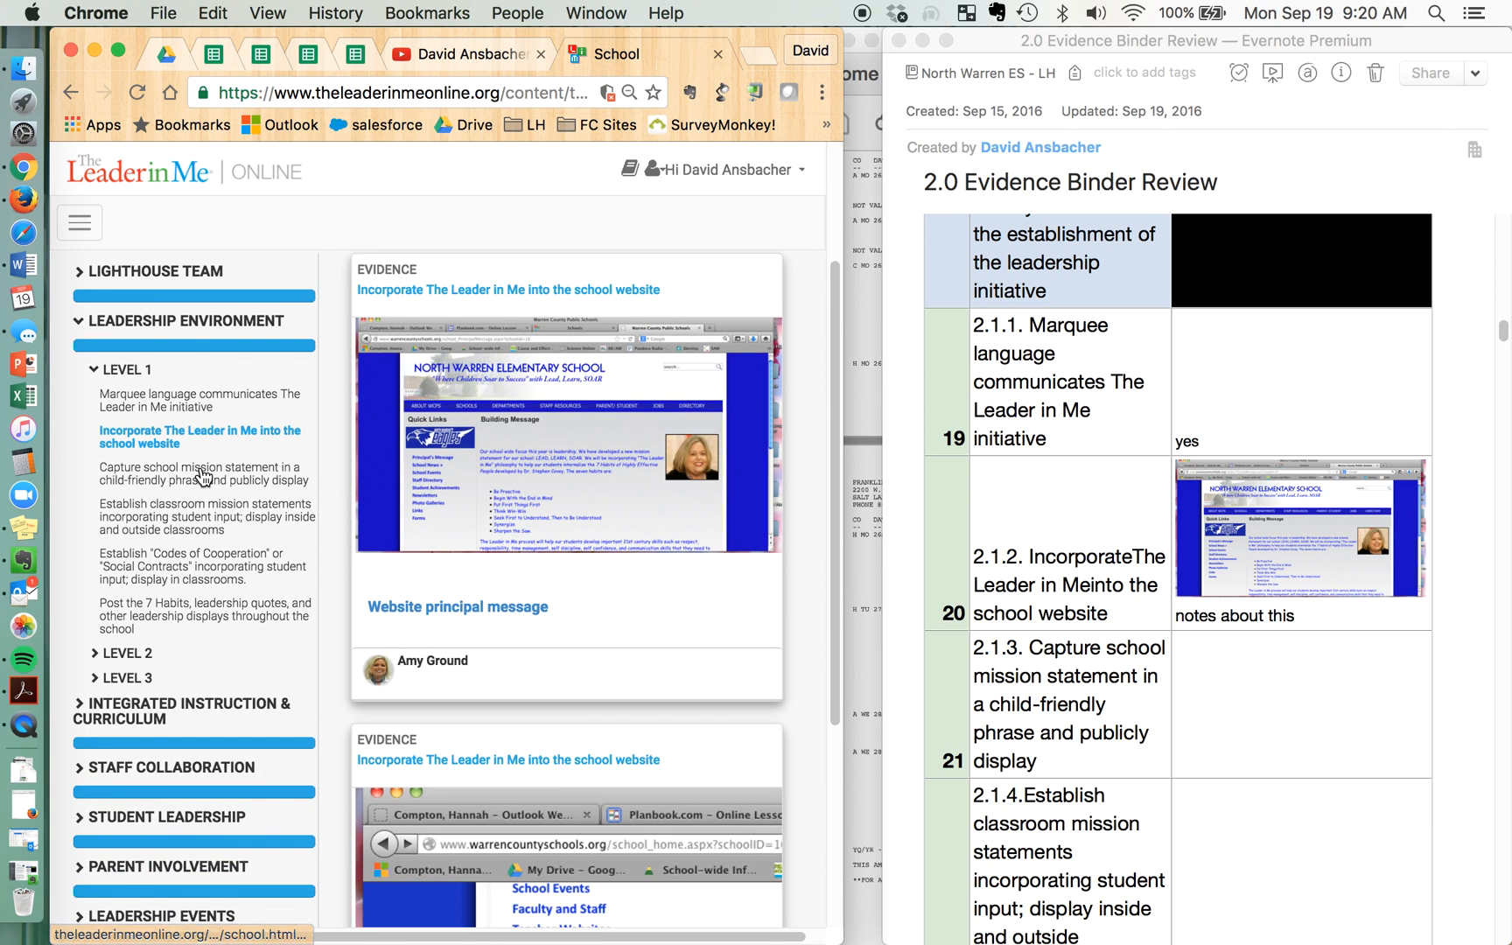
{"action": "left_click", "coordinate": [208, 474]}
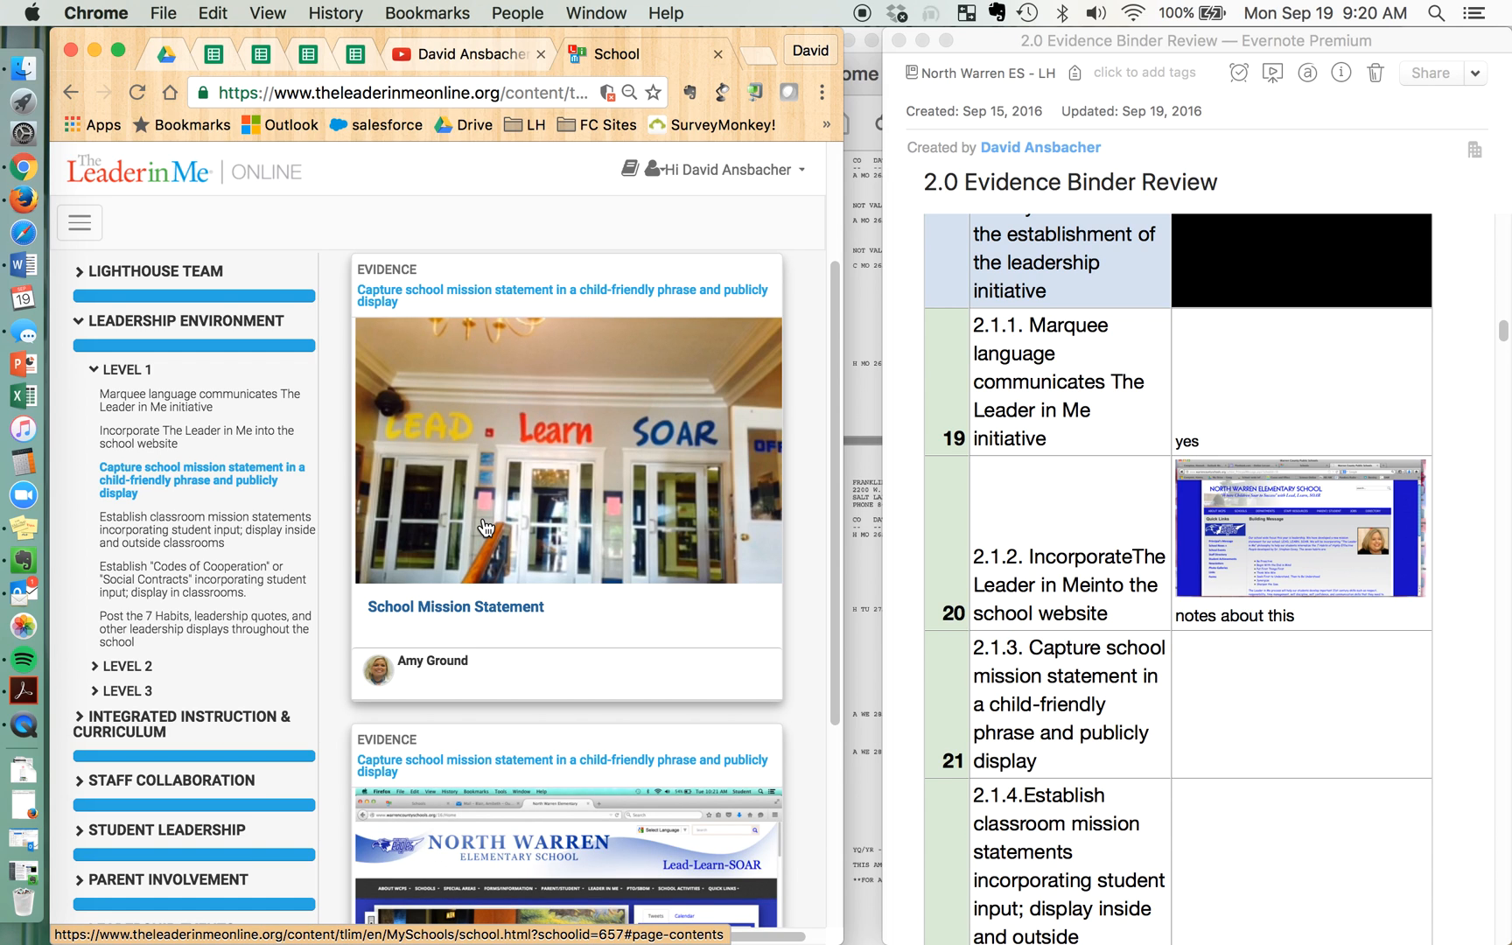
Examine the school mission statement evidence and enter "yes" in the review cell for 2.1.3
{"action": "scroll", "coordinate": [591, 592], "scroll_direction": "down", "scroll_amount": 3}
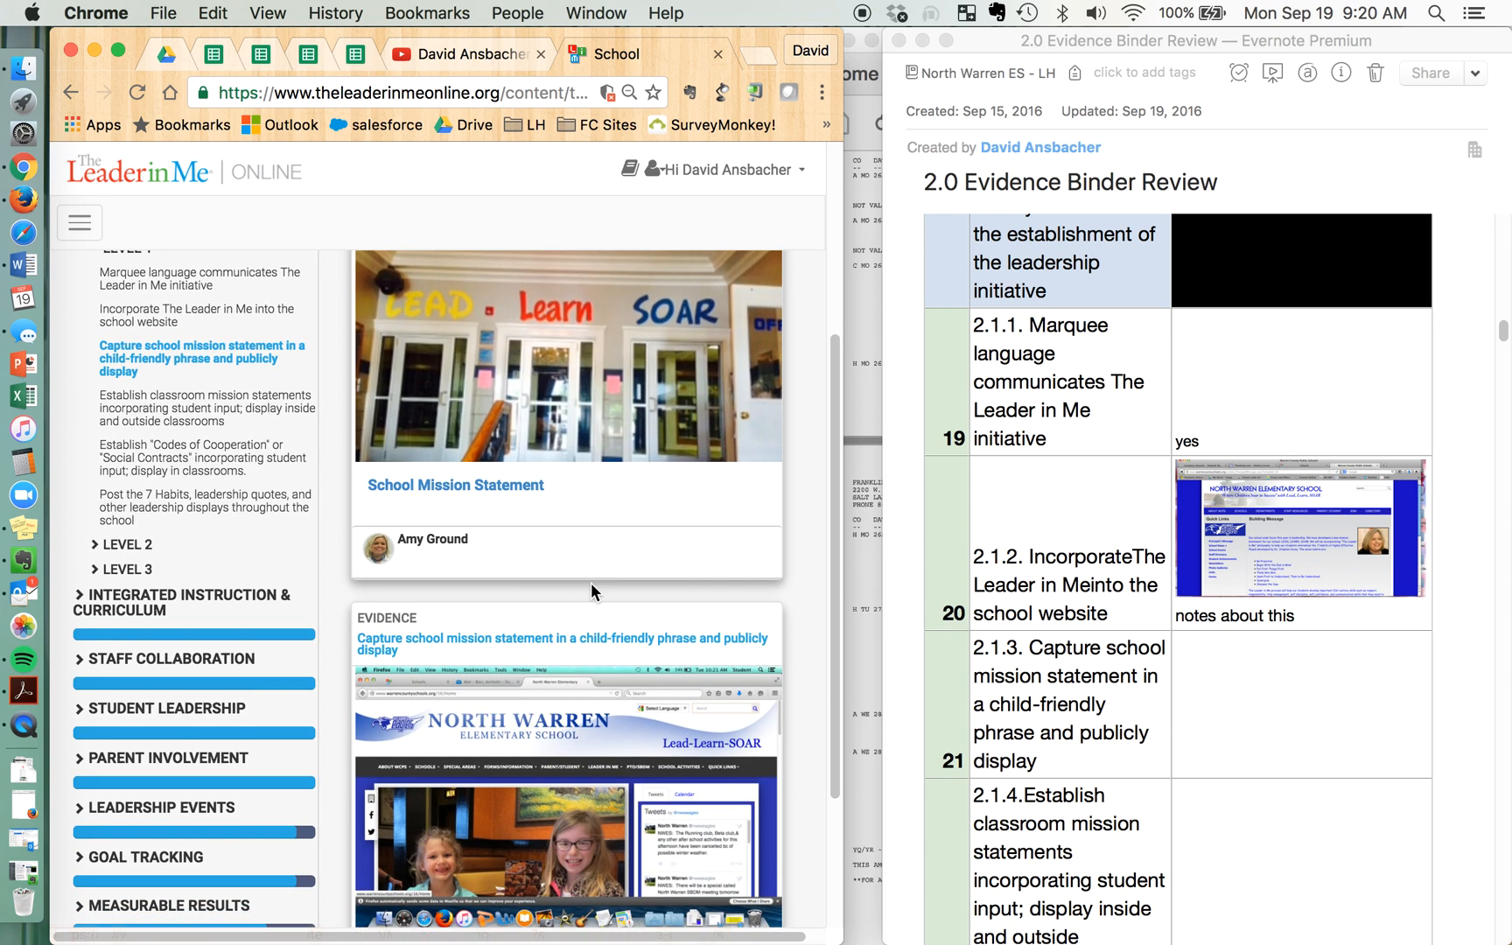
{"action": "scroll", "coordinate": [592, 593], "scroll_direction": "up", "scroll_amount": 2}
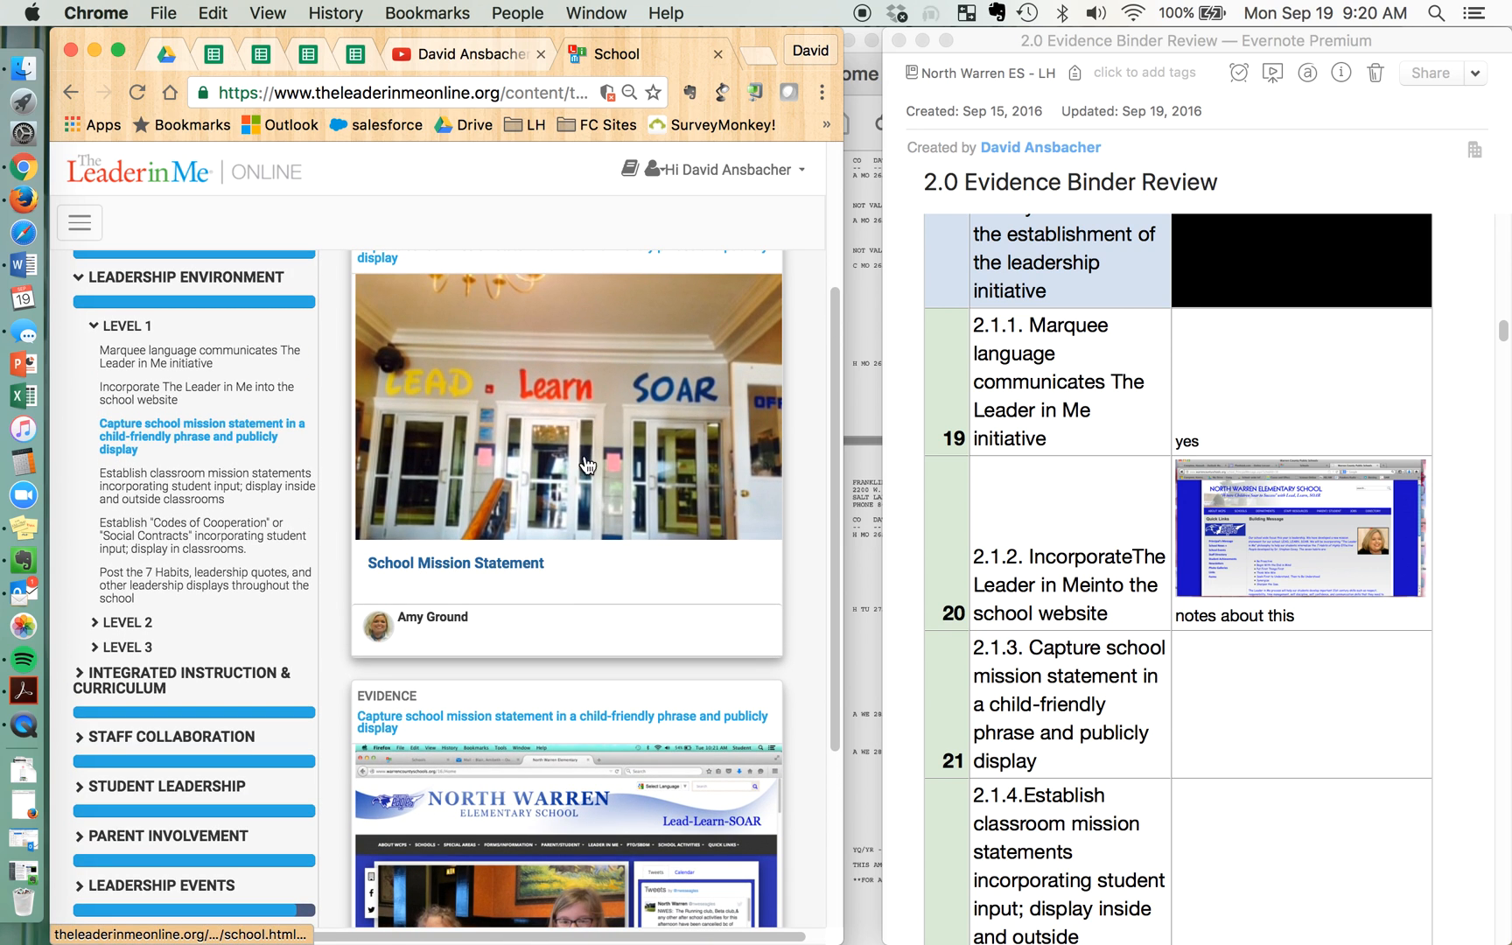
{"action": "scroll", "coordinate": [617, 596], "scroll_direction": "down", "scroll_amount": 5}
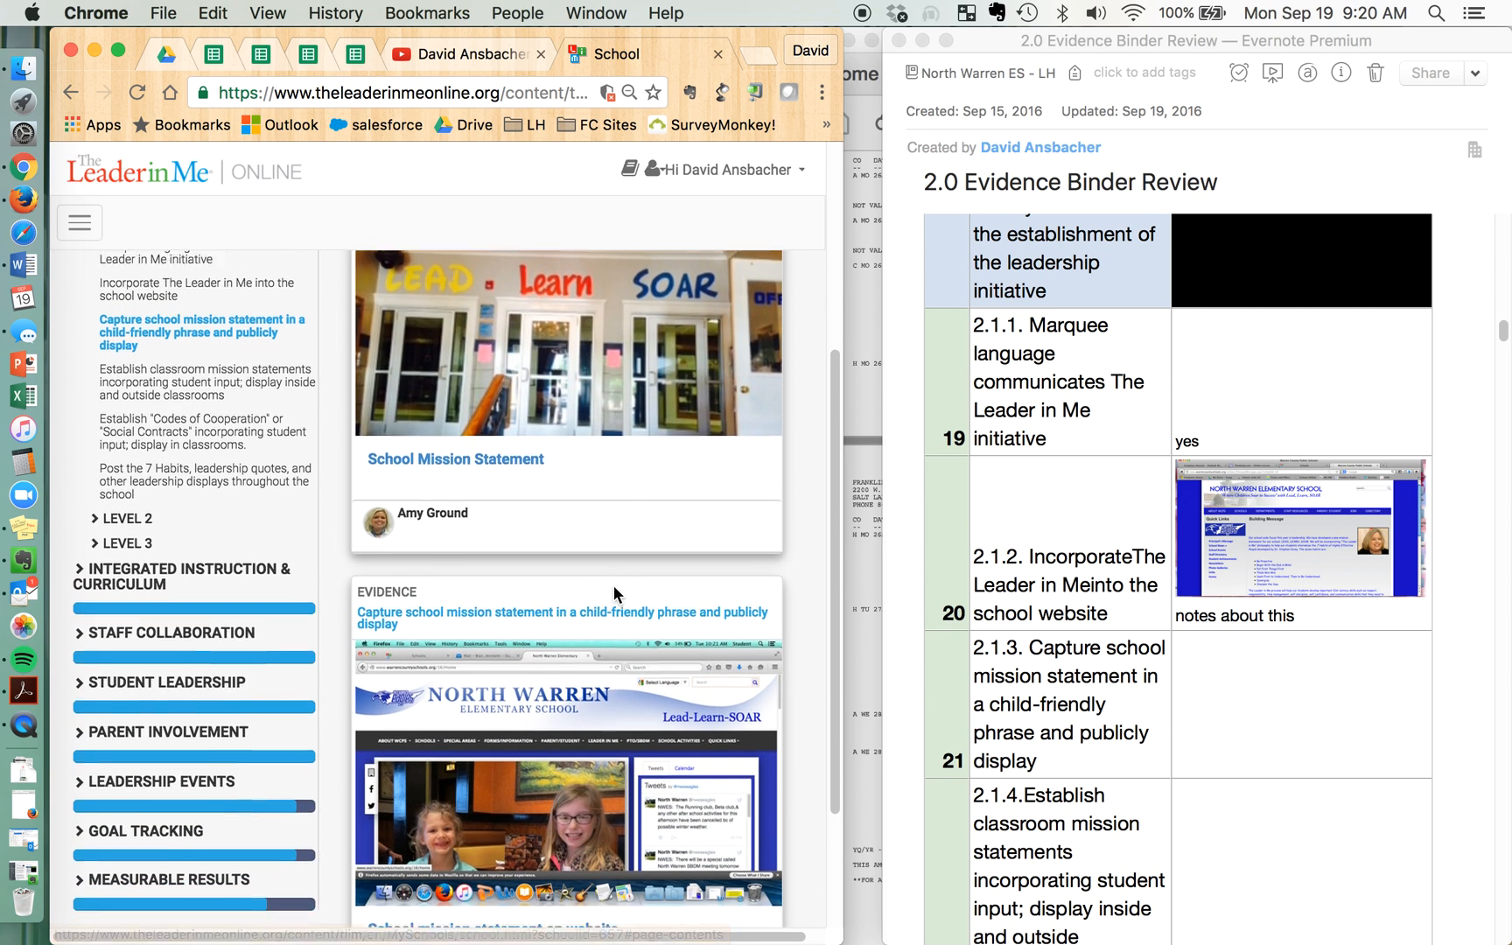
{"action": "scroll", "coordinate": [604, 402], "scroll_direction": "up", "scroll_amount": 4}
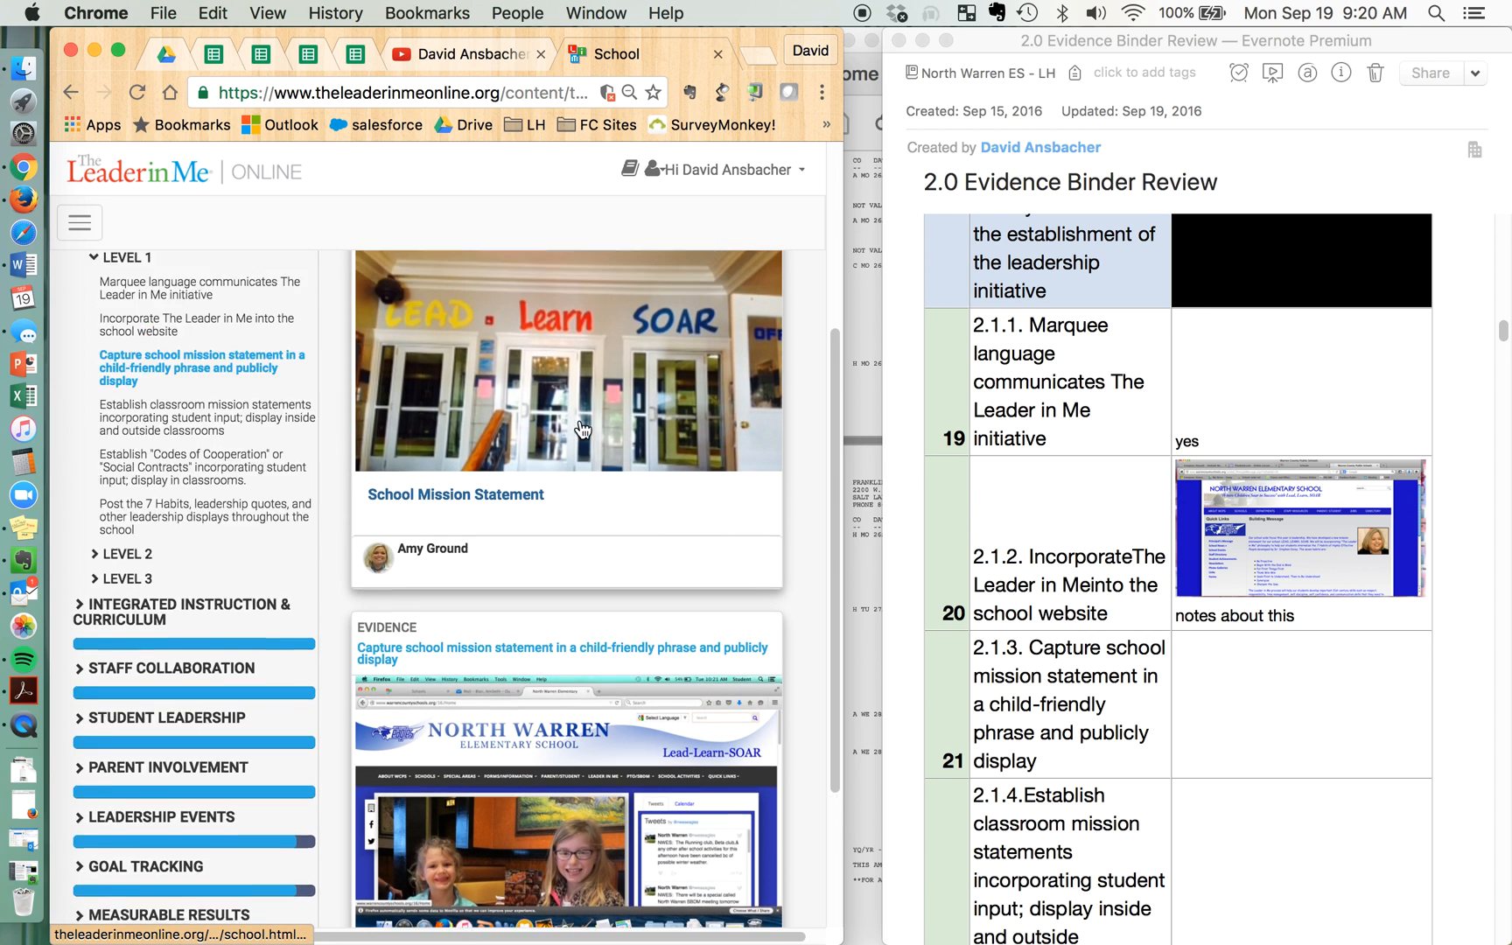
{"action": "left_click", "coordinate": [1294, 753]}
{"action": "type", "text": "yes"}
Examine the evidence for establishing classroom mission statements with student input and enter "yes" in the review cell for 2.1.4
{"action": "scroll", "coordinate": [1088, 736], "scroll_direction": "down", "scroll_amount": 10}
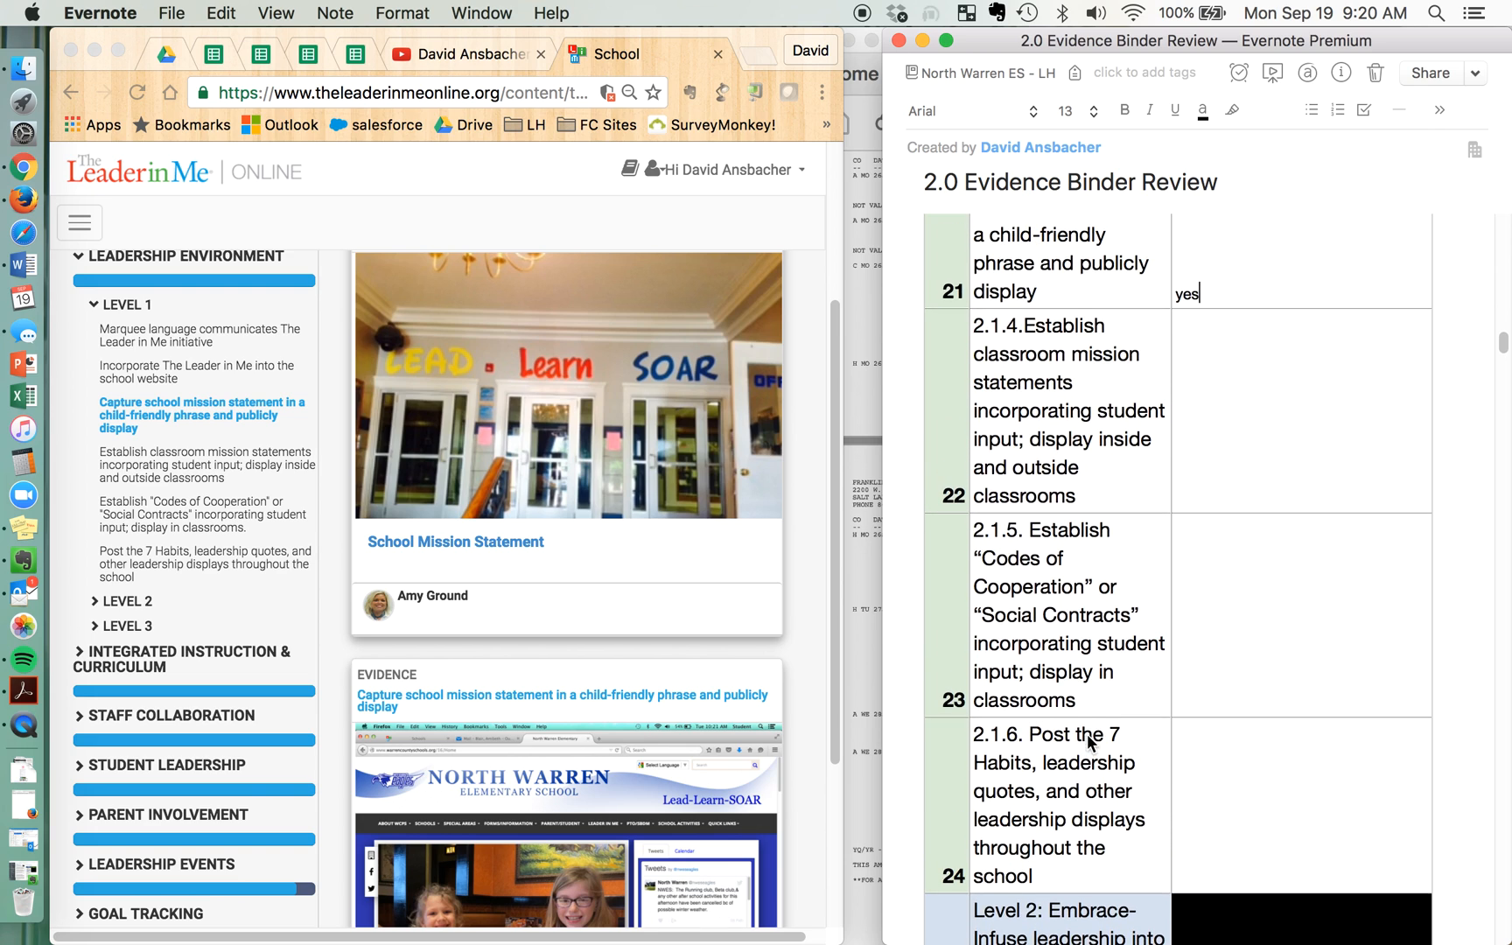
{"action": "left_click", "coordinate": [163, 463]}
{"action": "left_click", "coordinate": [156, 469]}
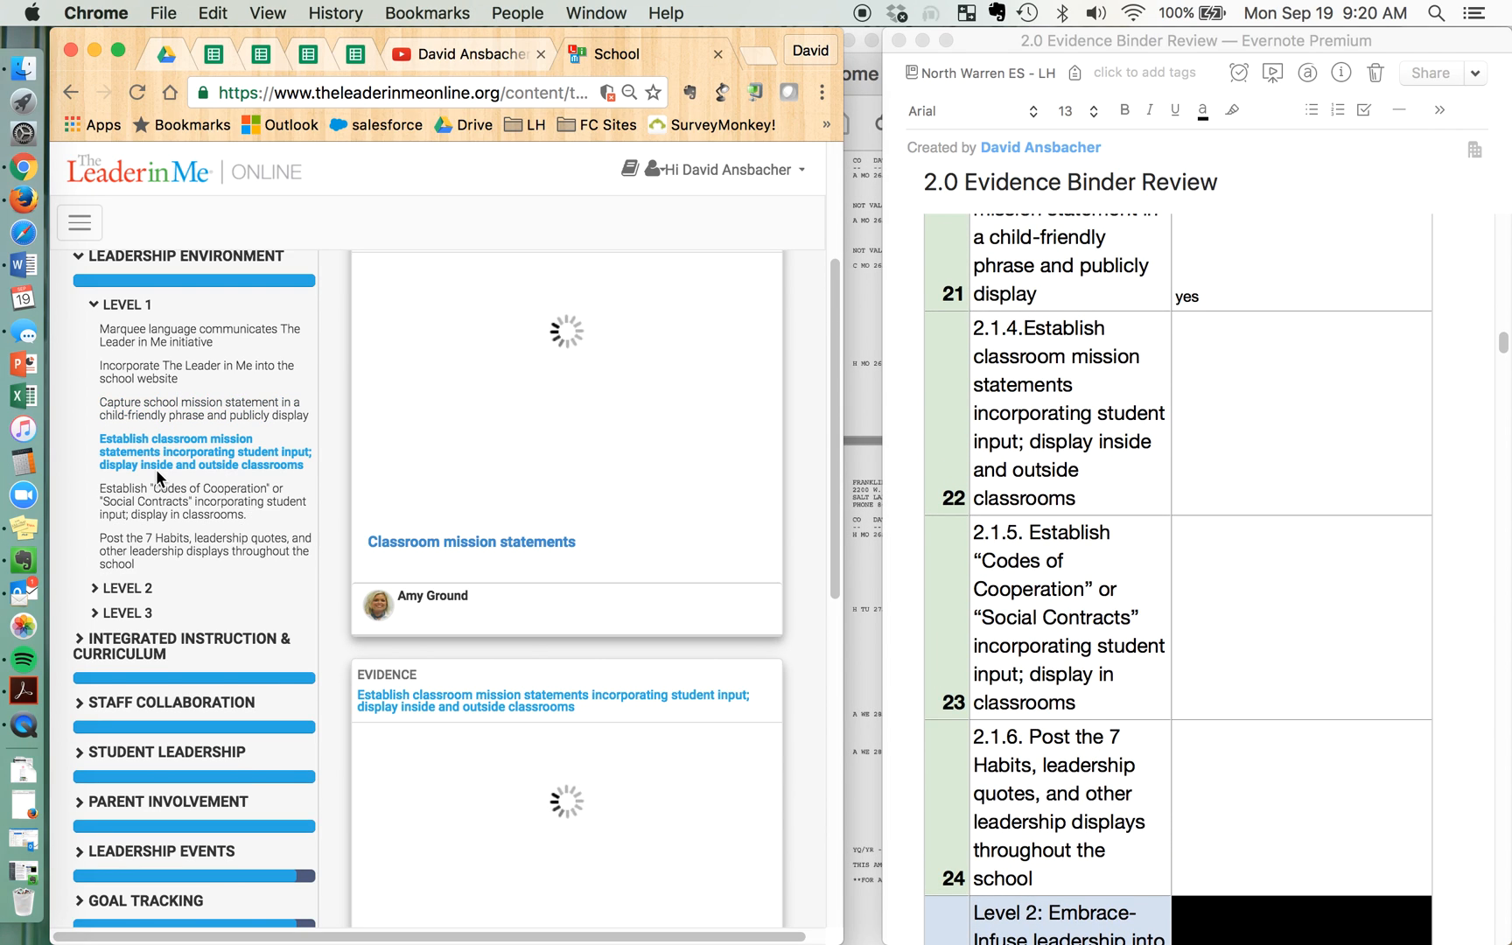
{"action": "scroll", "coordinate": [497, 582], "scroll_direction": "down", "scroll_amount": 5}
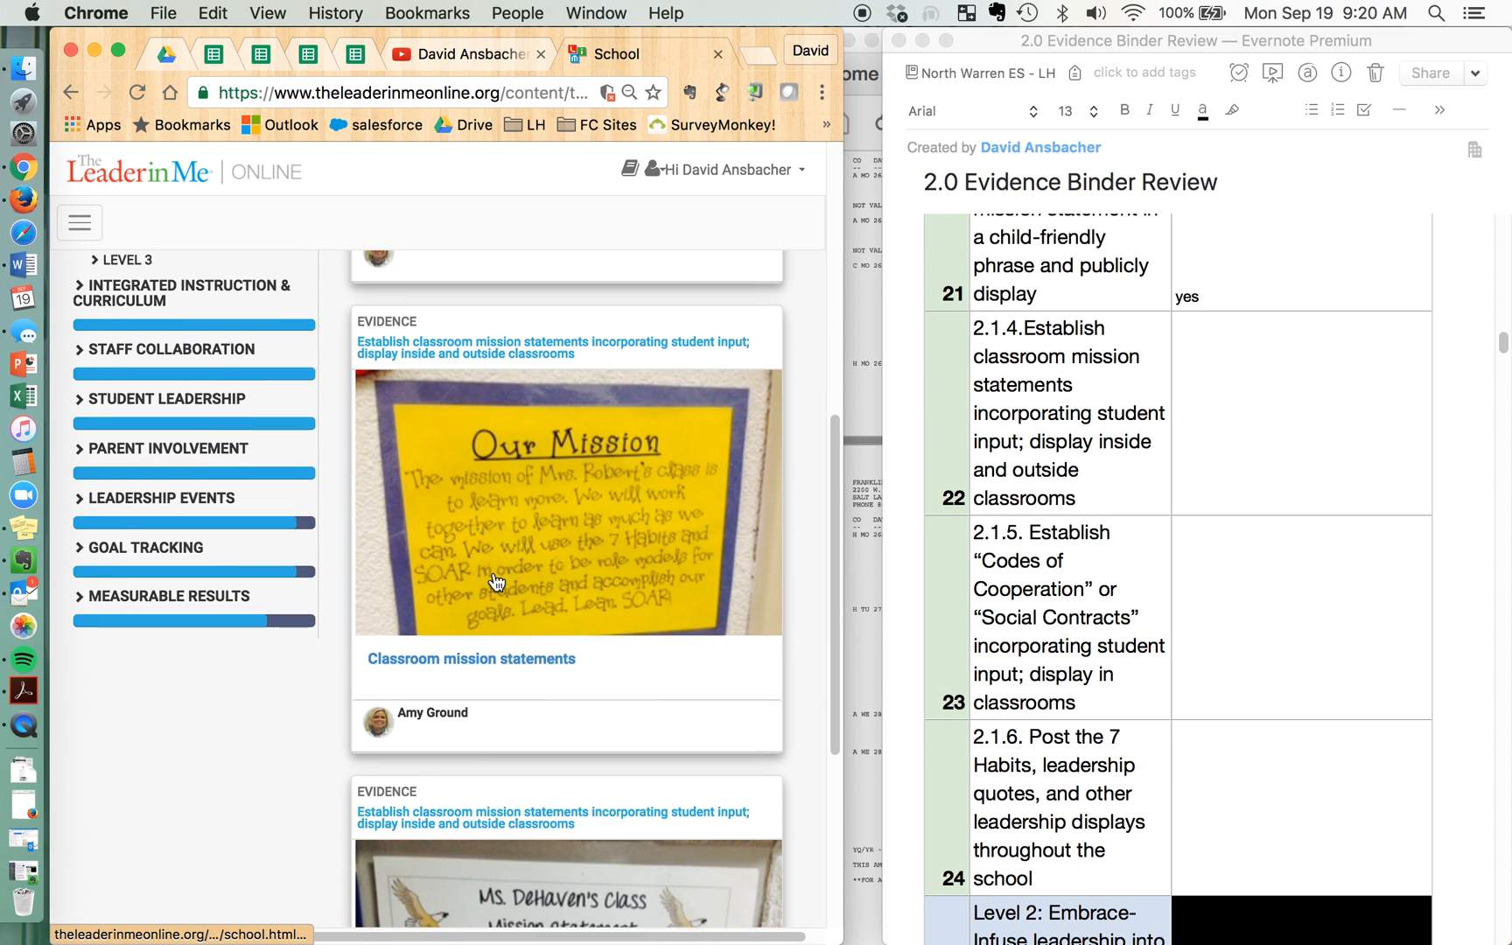
{"action": "scroll", "coordinate": [496, 581], "scroll_direction": "down", "scroll_amount": 5}
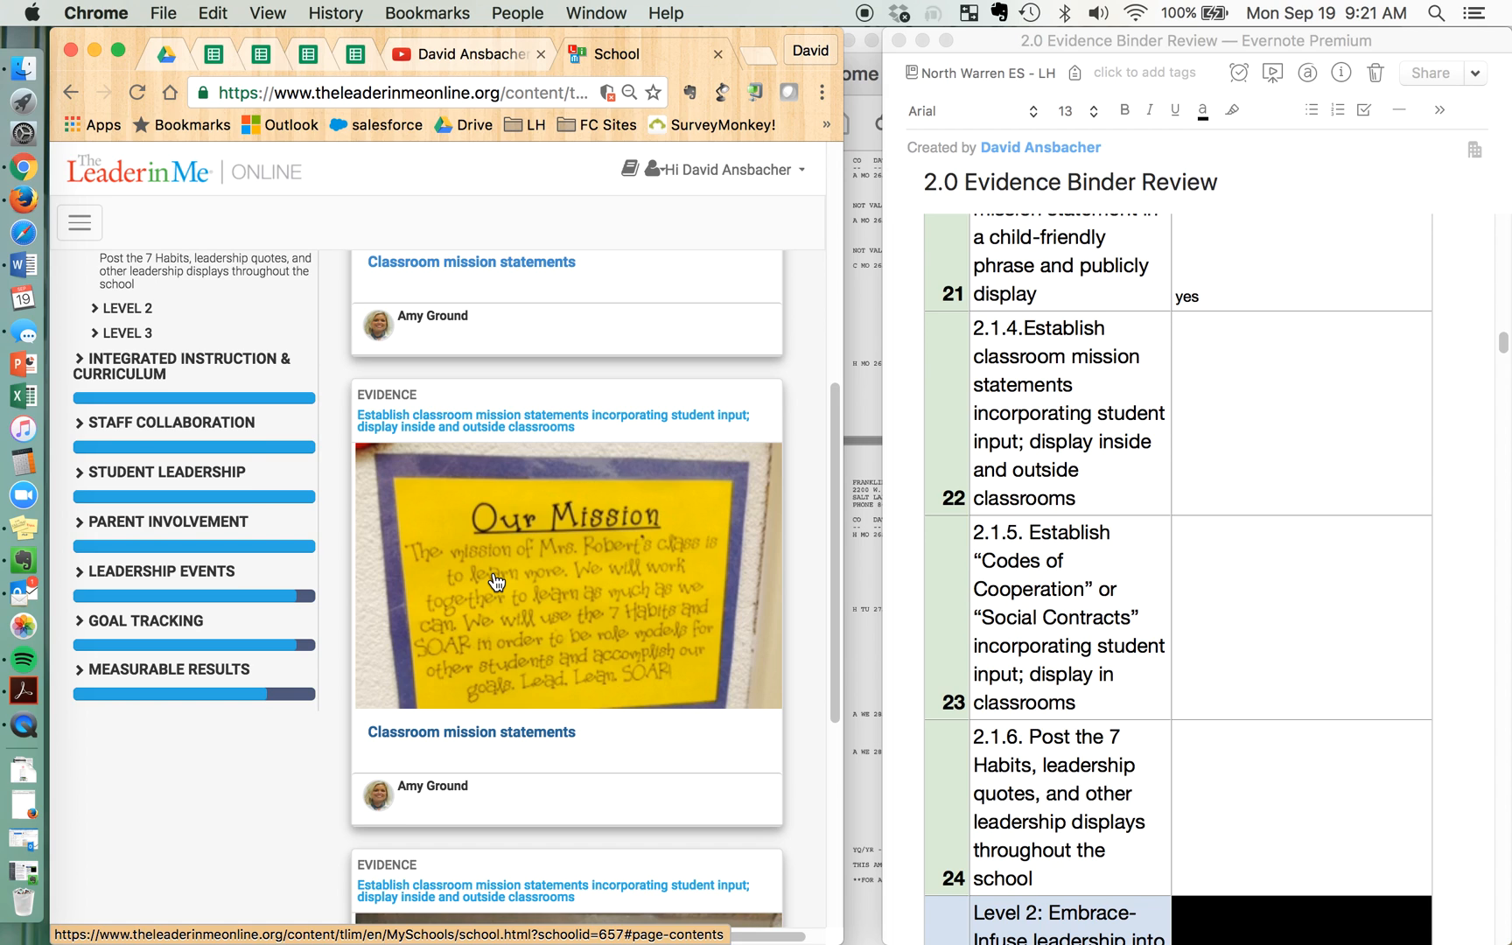
{"action": "scroll", "coordinate": [496, 582], "scroll_direction": "down", "scroll_amount": 1}
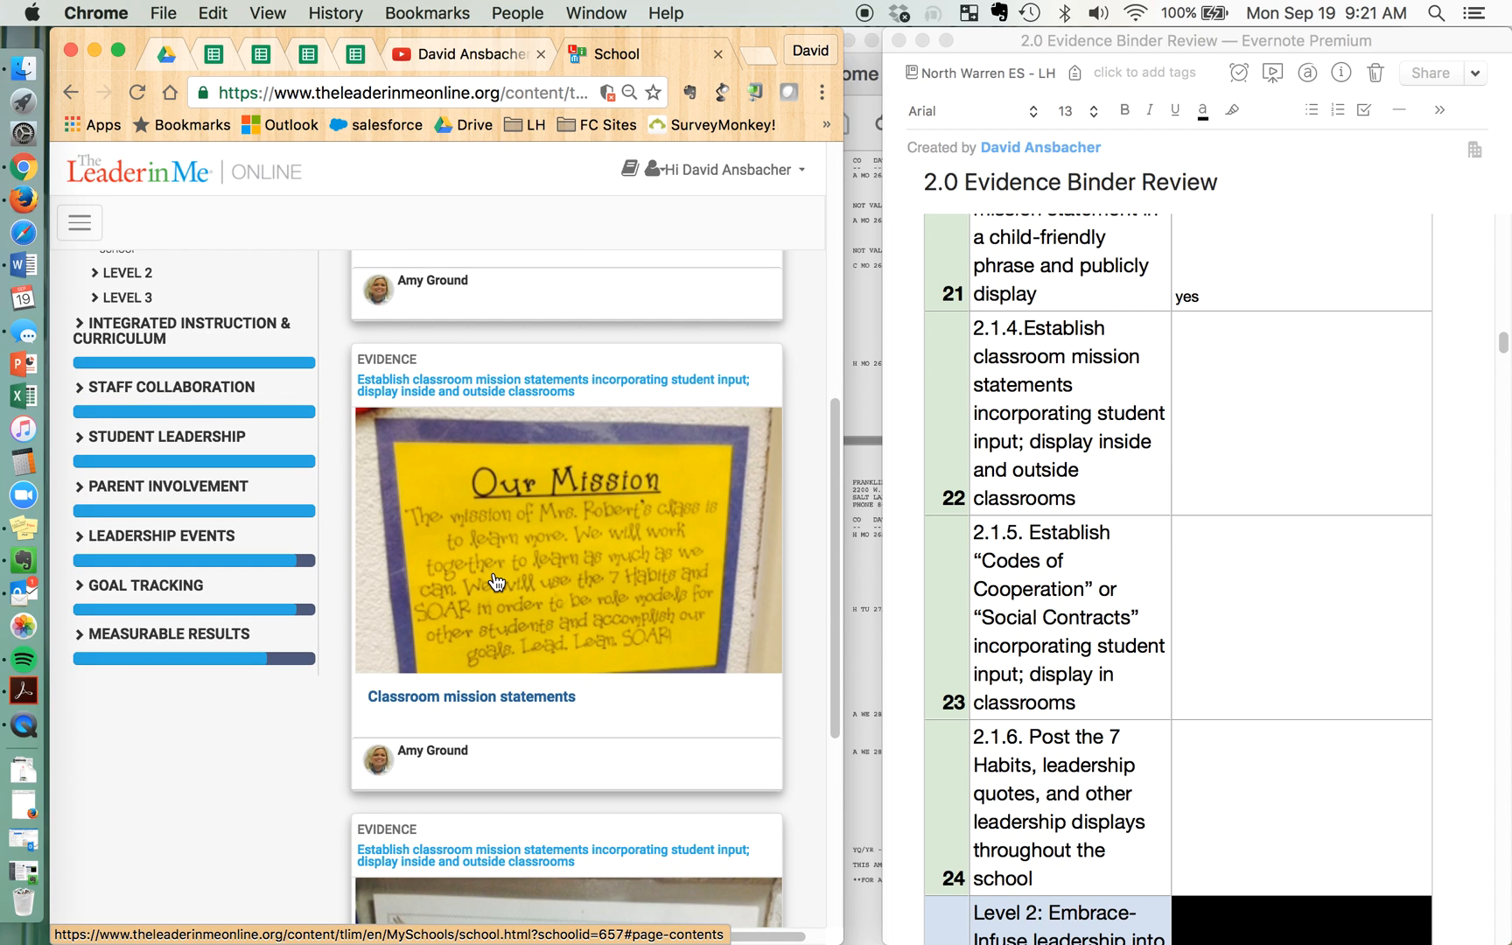
{"action": "left_click", "coordinate": [1287, 463]}
{"action": "left_click", "coordinate": [1250, 483]}
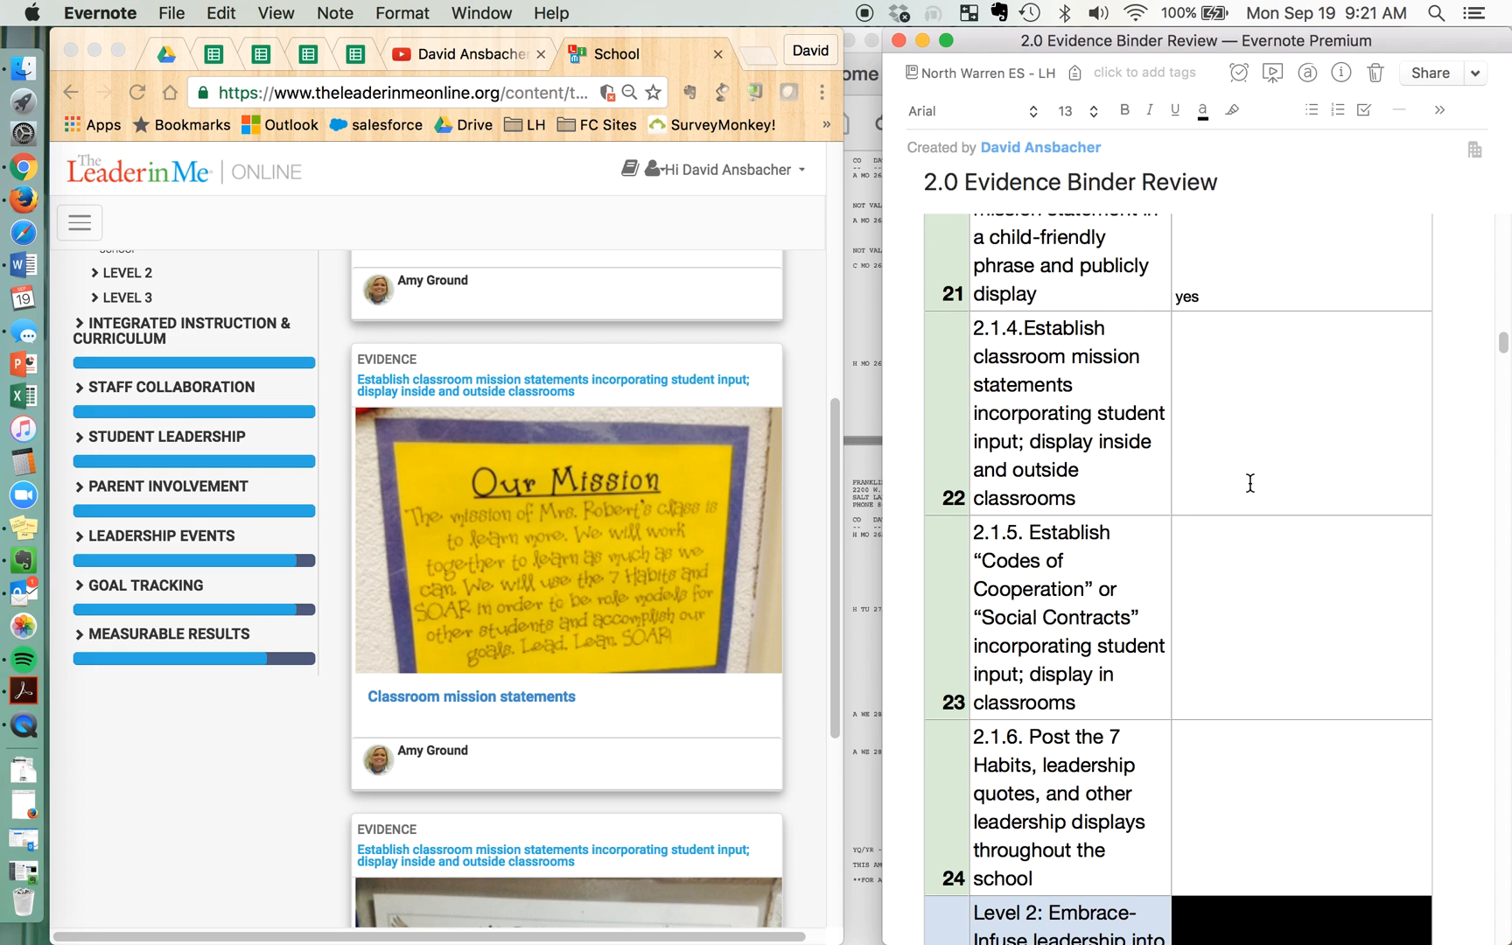
{"action": "type", "text": "yes"}
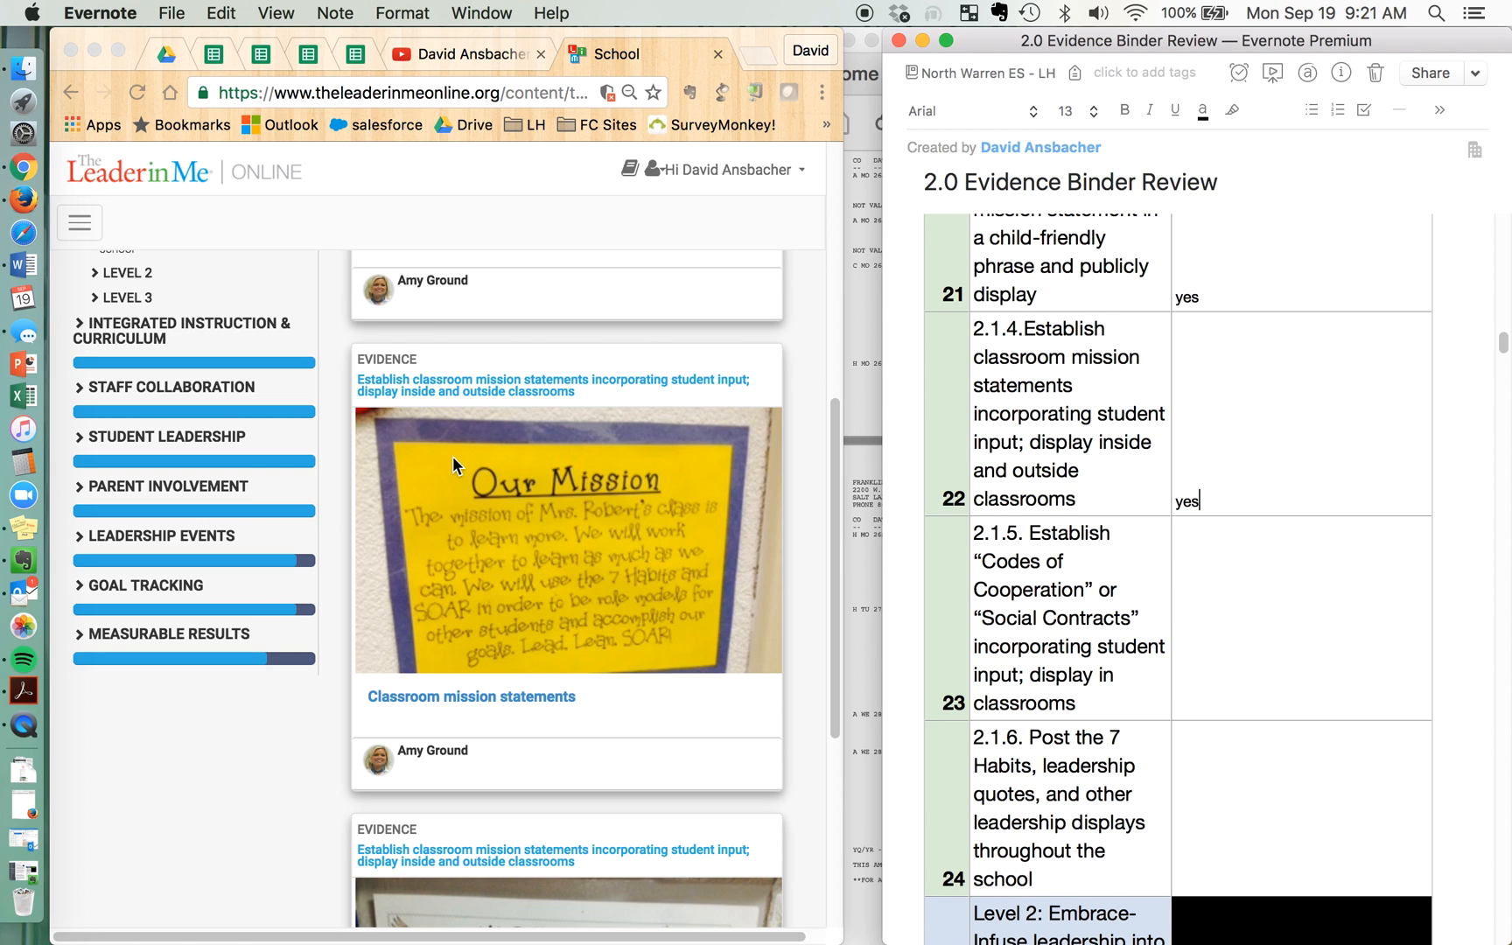
Collapse the Leadership Environment section of the evidence binder and expand the Lighthouse Team section
{"action": "scroll", "coordinate": [452, 456], "scroll_direction": "up", "scroll_amount": 10}
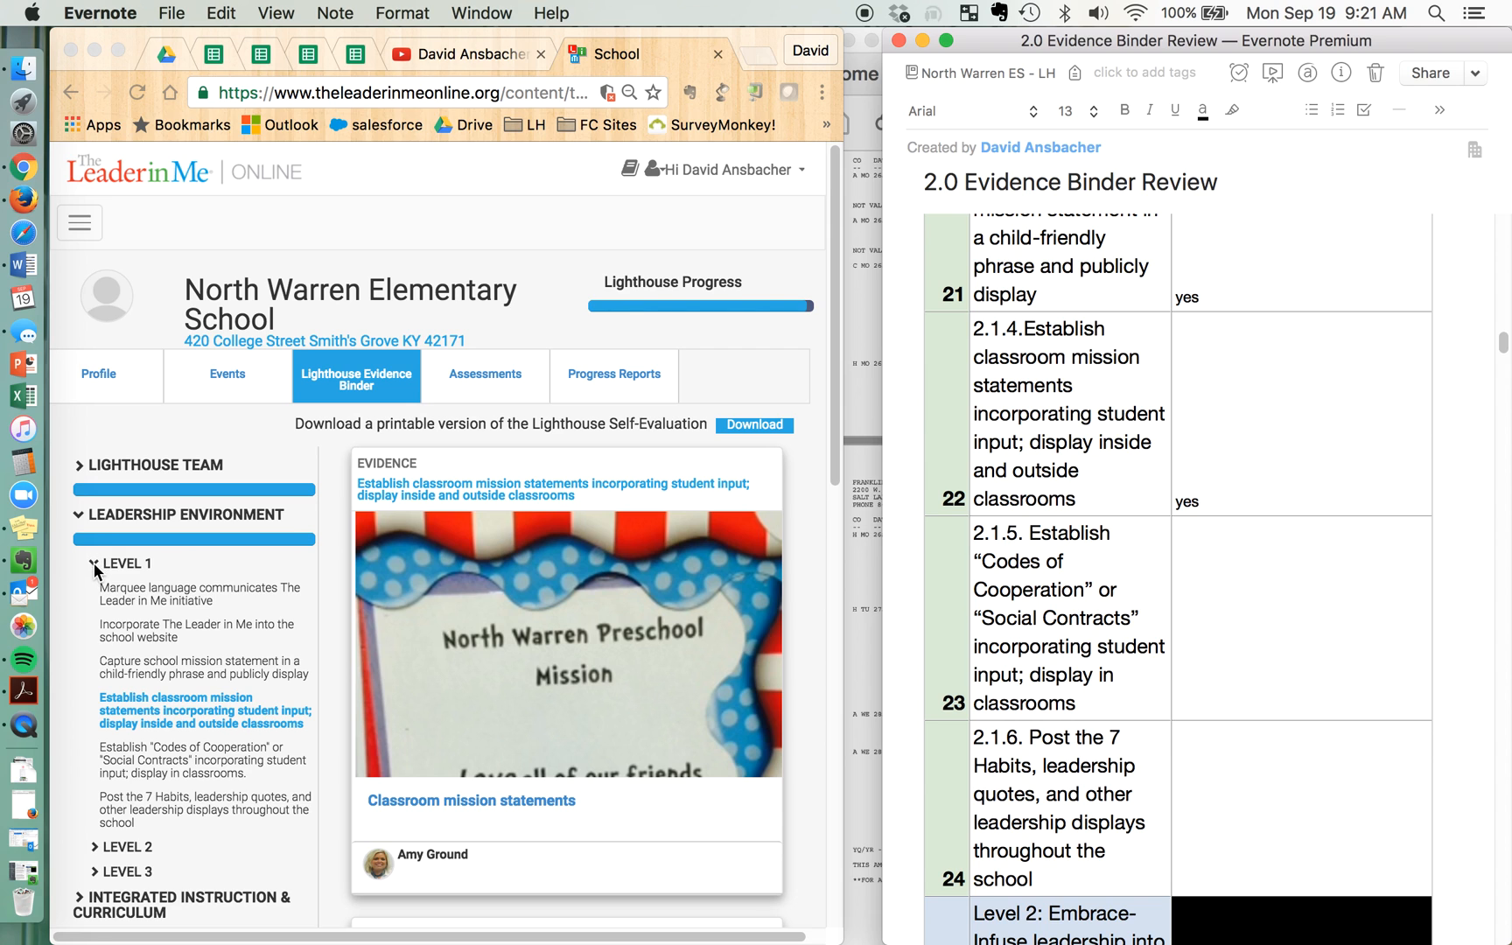
{"action": "left_click", "coordinate": [93, 563]}
{"action": "left_click", "coordinate": [93, 563]}
{"action": "left_click", "coordinate": [79, 518]}
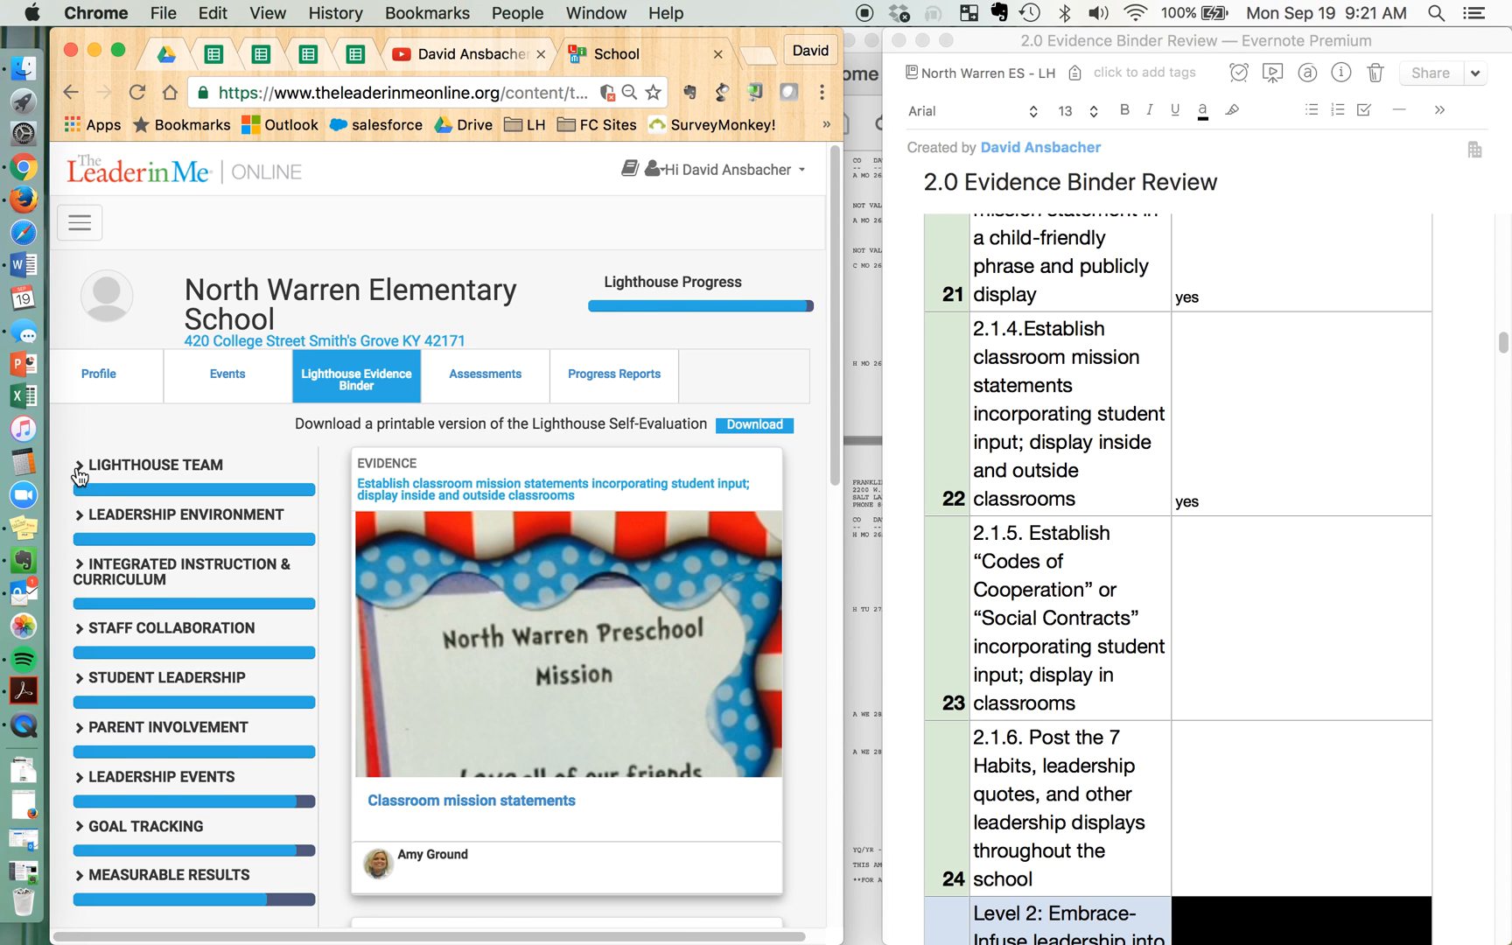
{"action": "left_click", "coordinate": [79, 467]}
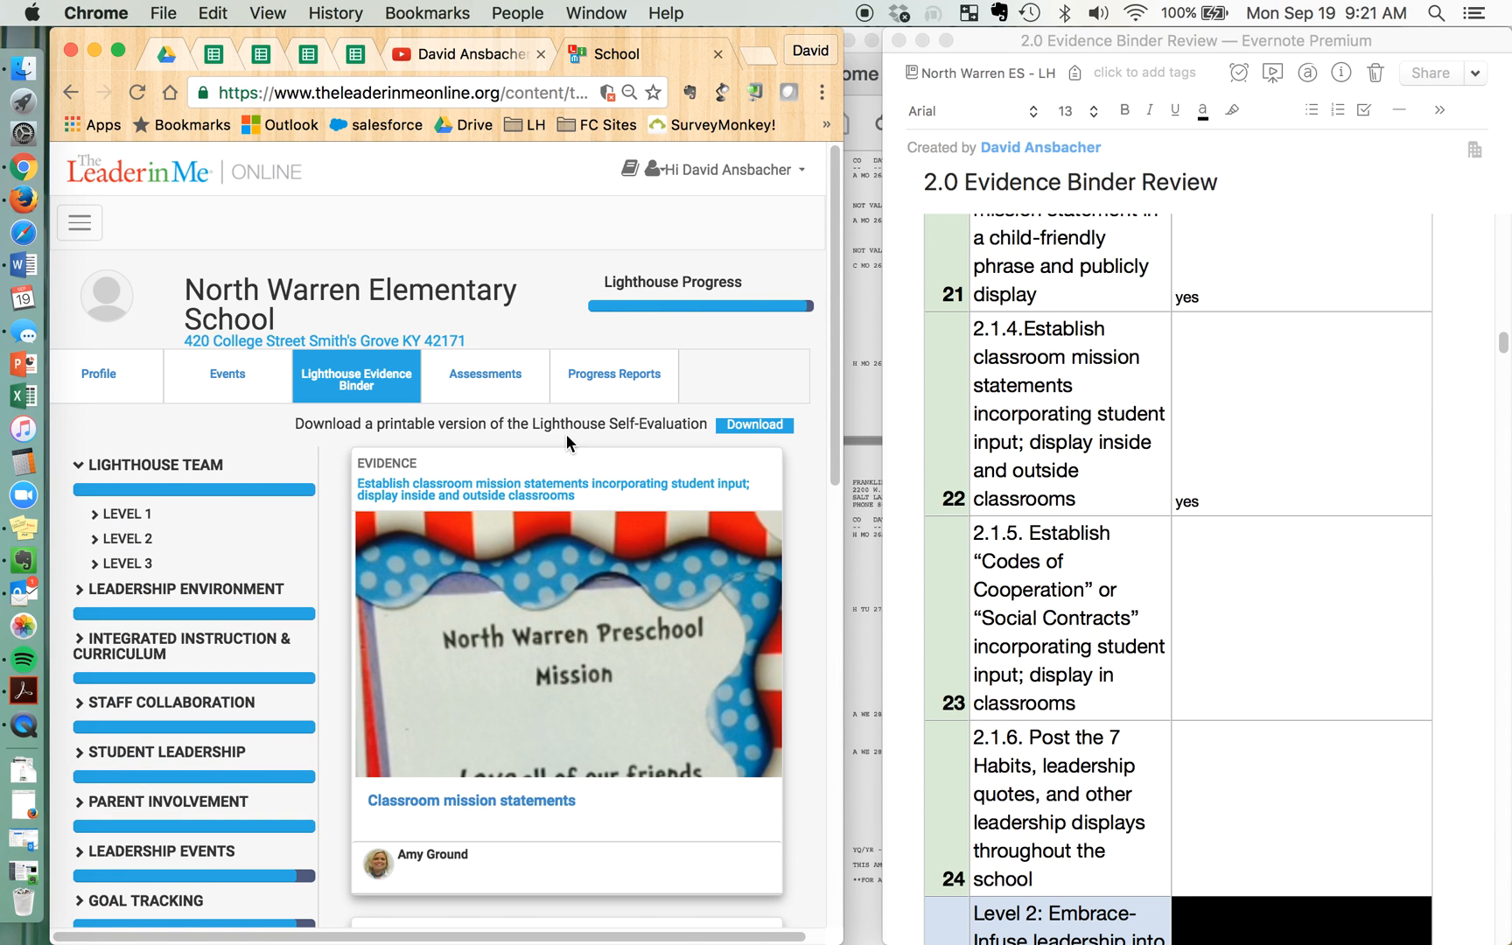
Examine the recorded feedback and inserted images for the Lighthouse Team Level 1 and Level 2 criteria in the review note
{"action": "scroll", "coordinate": [995, 385], "scroll_direction": "up", "scroll_amount": 15}
{"action": "scroll", "coordinate": [995, 385], "scroll_direction": "up", "scroll_amount": 15}
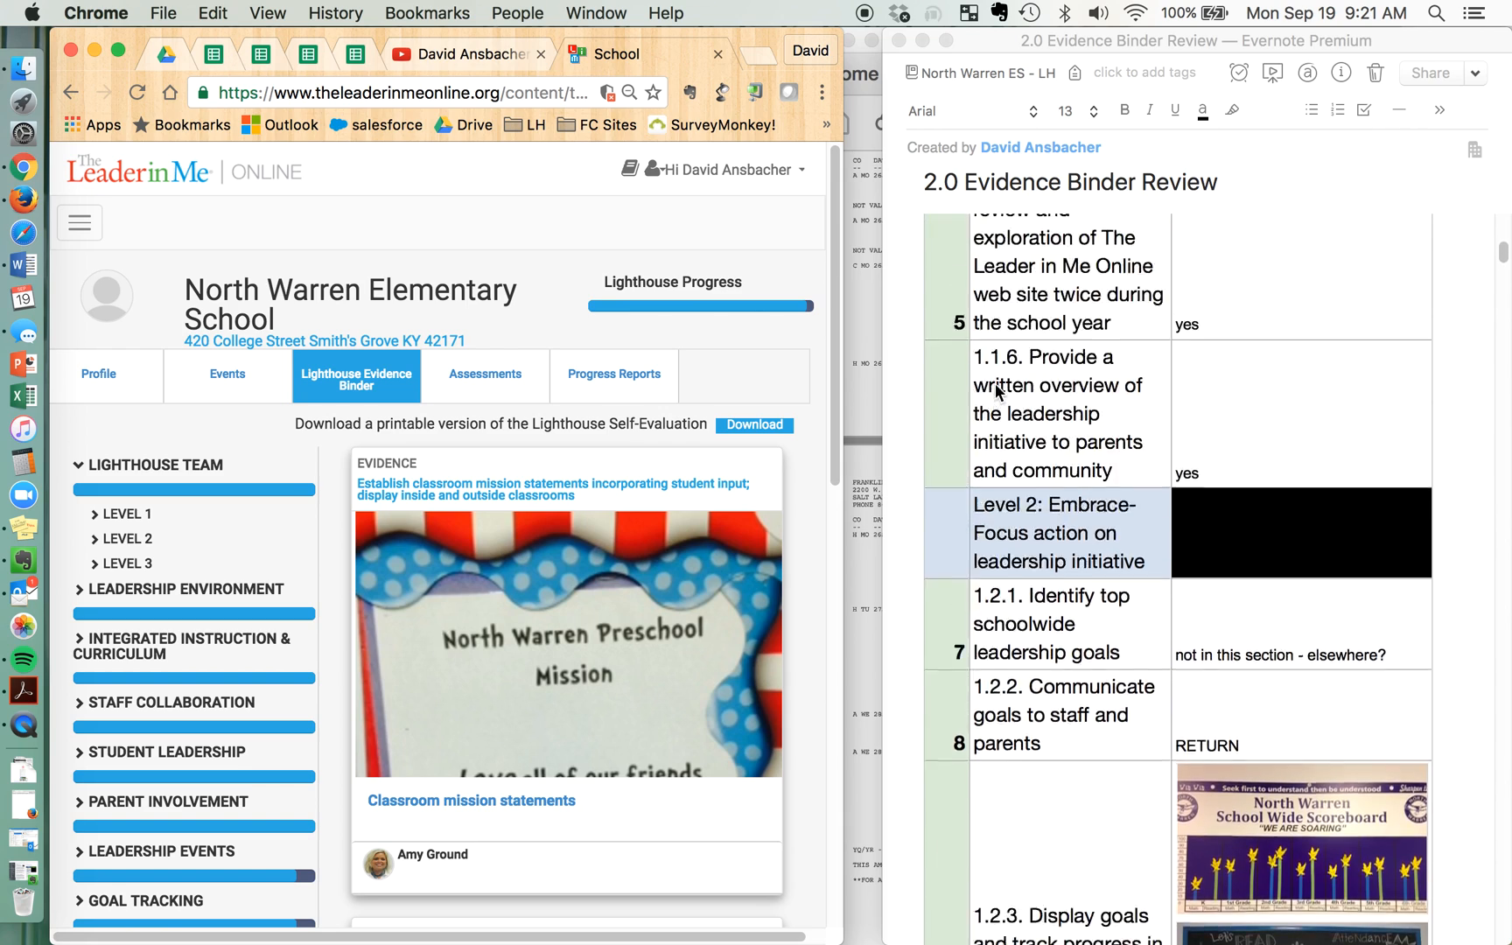
{"action": "scroll", "coordinate": [997, 391], "scroll_direction": "down", "scroll_amount": 5}
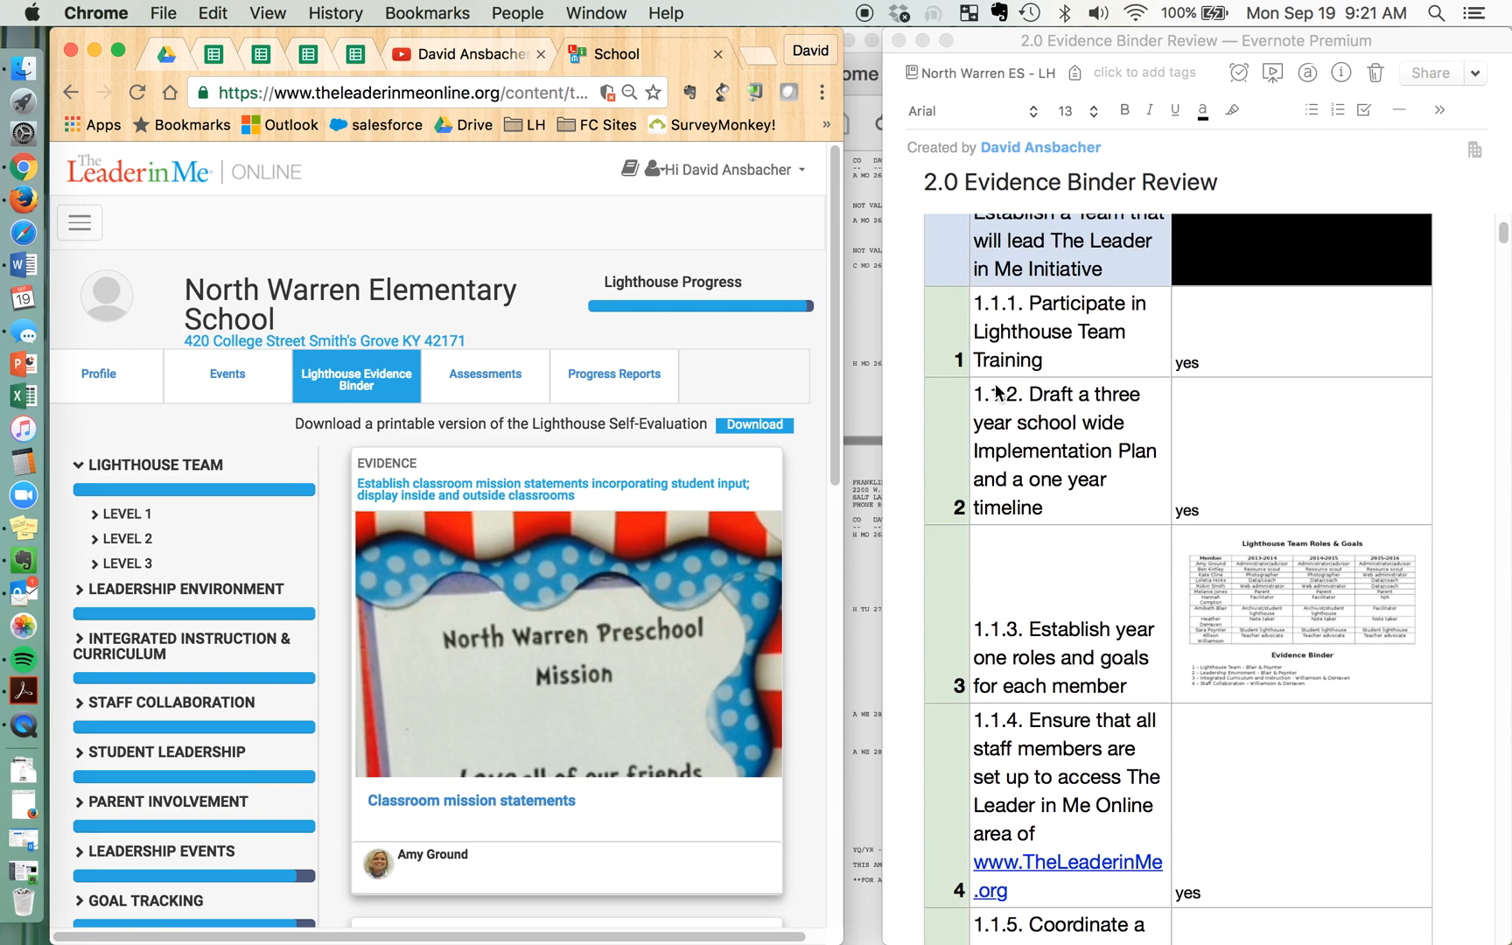
{"action": "scroll", "coordinate": [1350, 571], "scroll_direction": "down", "scroll_amount": 2}
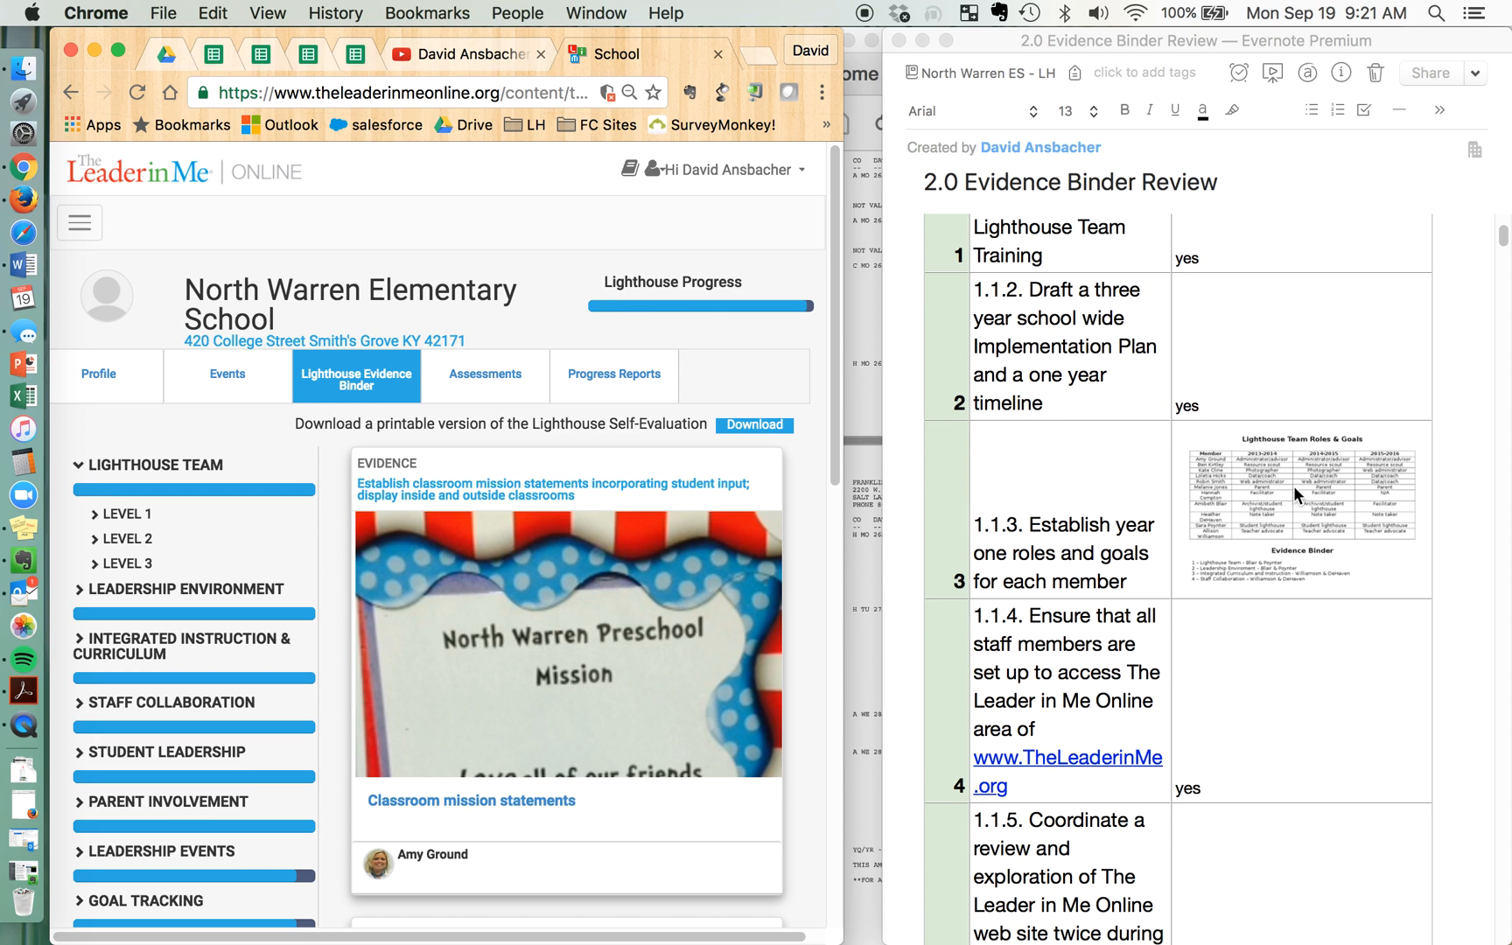
{"action": "scroll", "coordinate": [1383, 528], "scroll_direction": "down", "scroll_amount": 2}
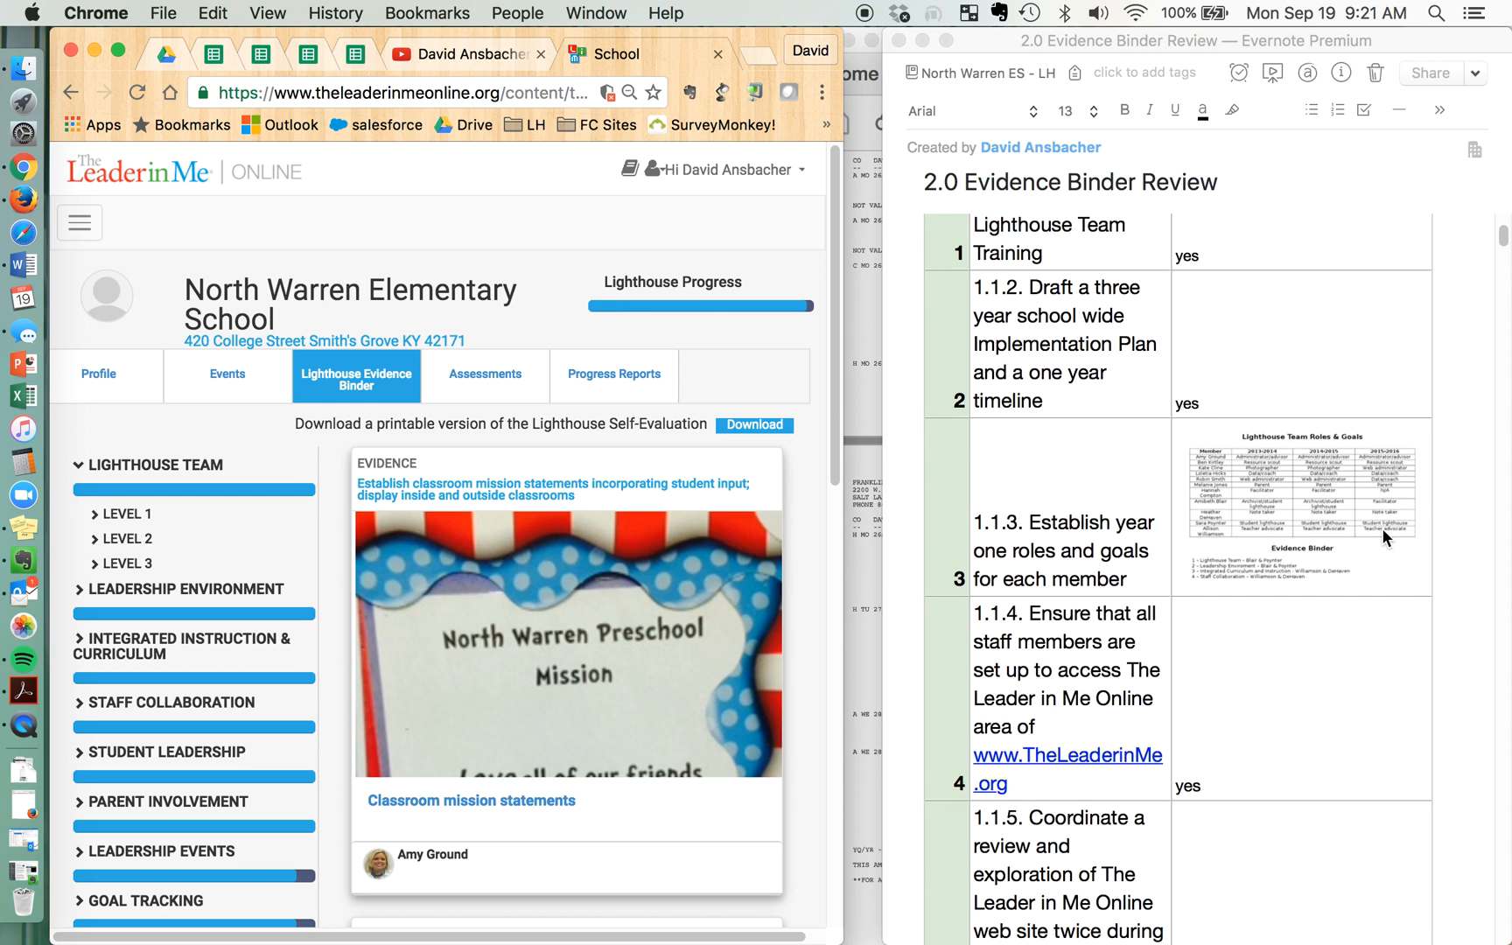
{"action": "scroll", "coordinate": [1336, 520], "scroll_direction": "down", "scroll_amount": 3}
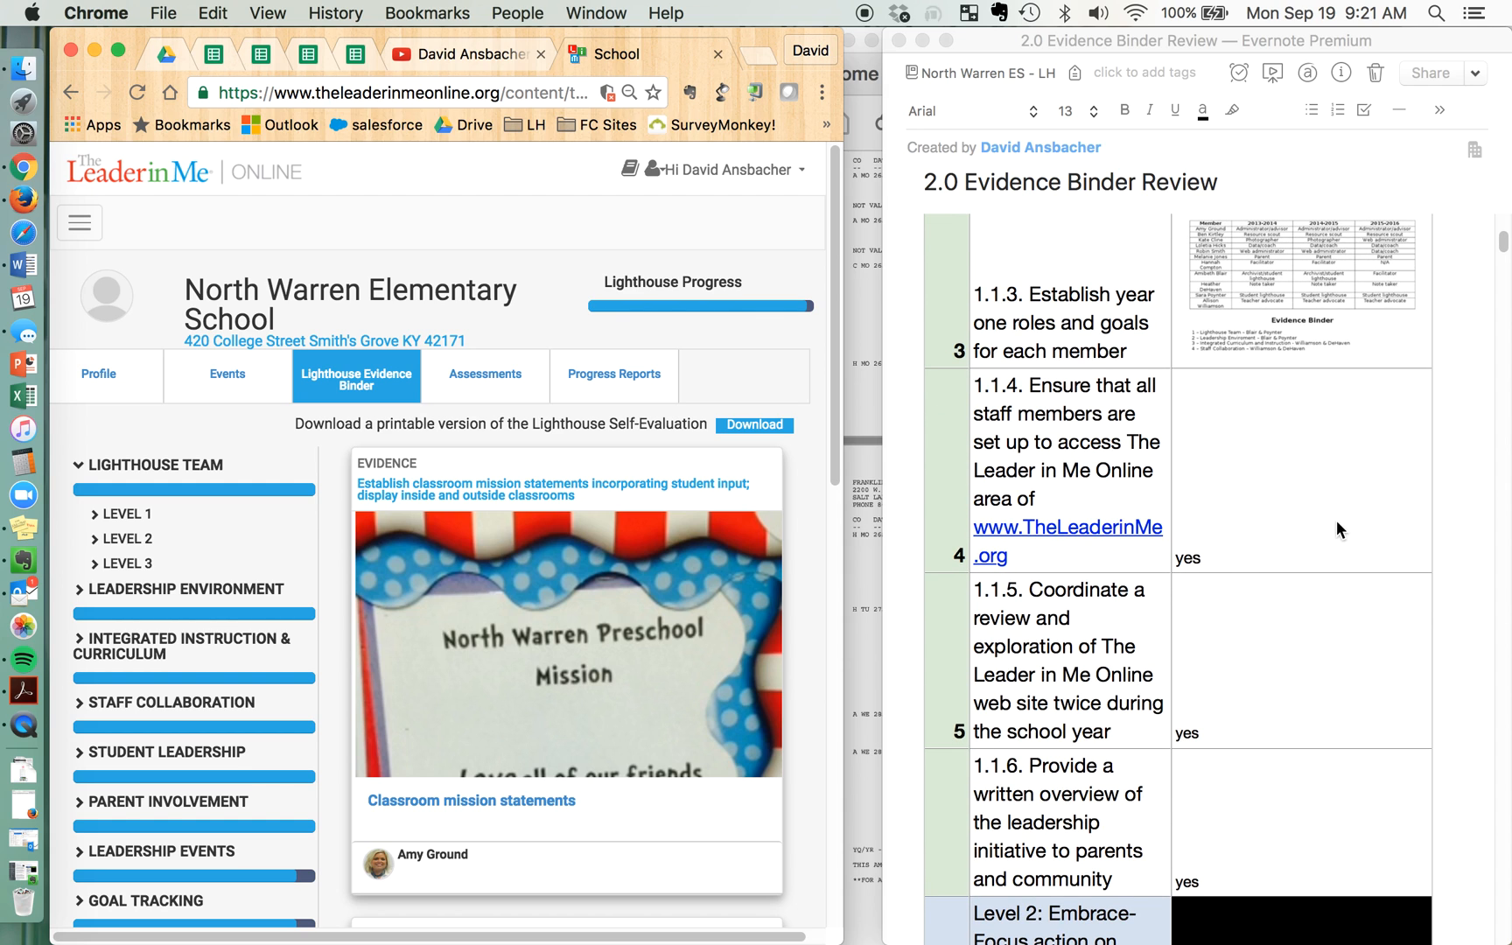
{"action": "scroll", "coordinate": [1210, 674], "scroll_direction": "down", "scroll_amount": 10}
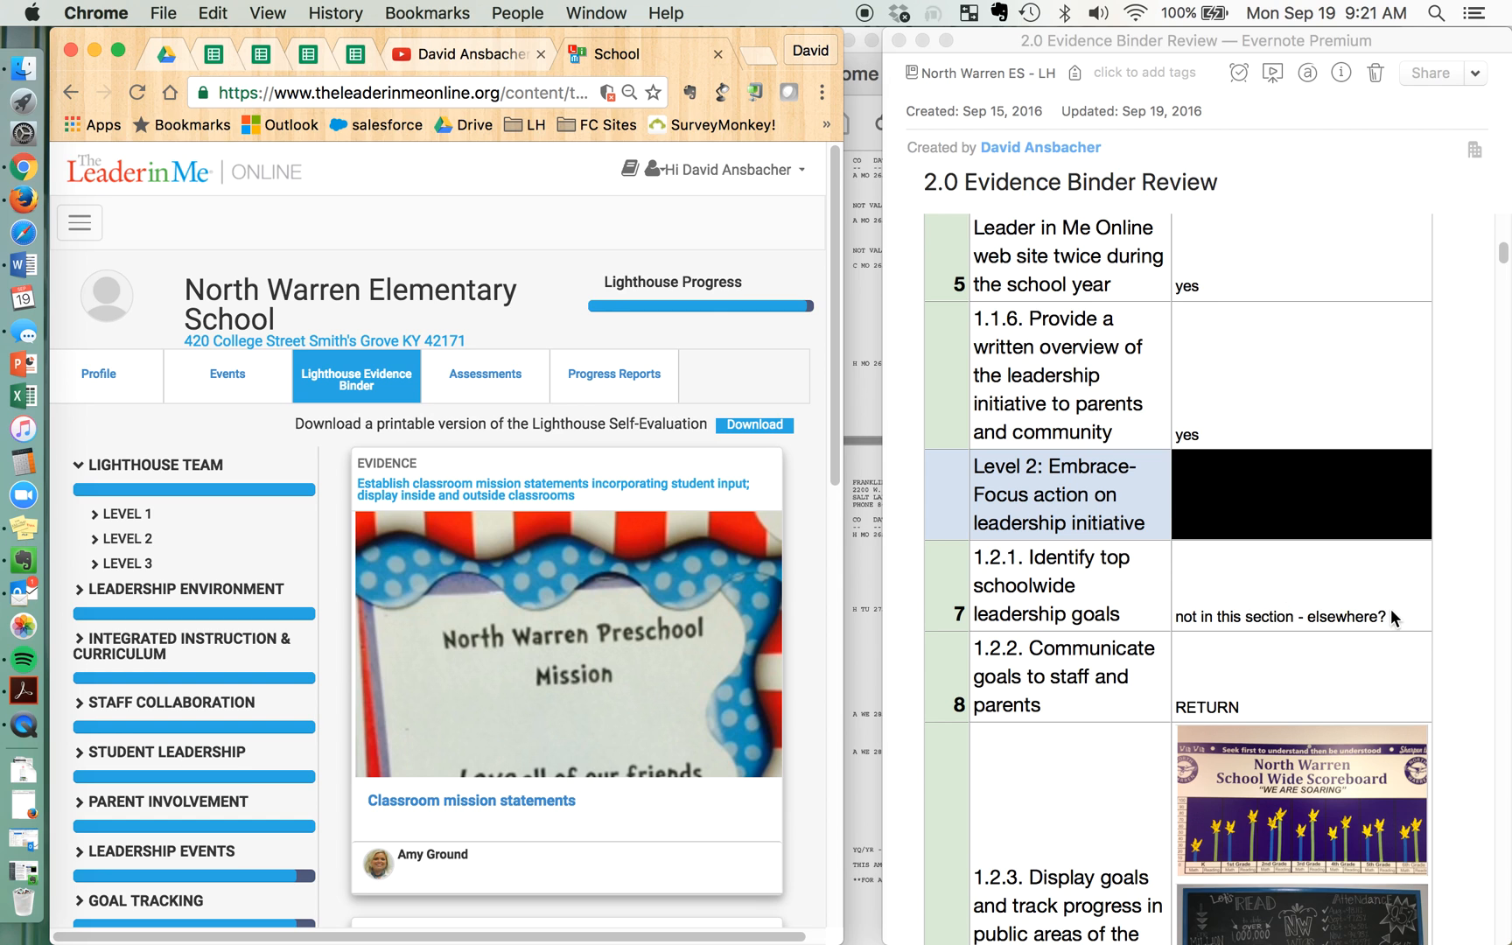
{"action": "scroll", "coordinate": [1327, 615], "scroll_direction": "down", "scroll_amount": 3}
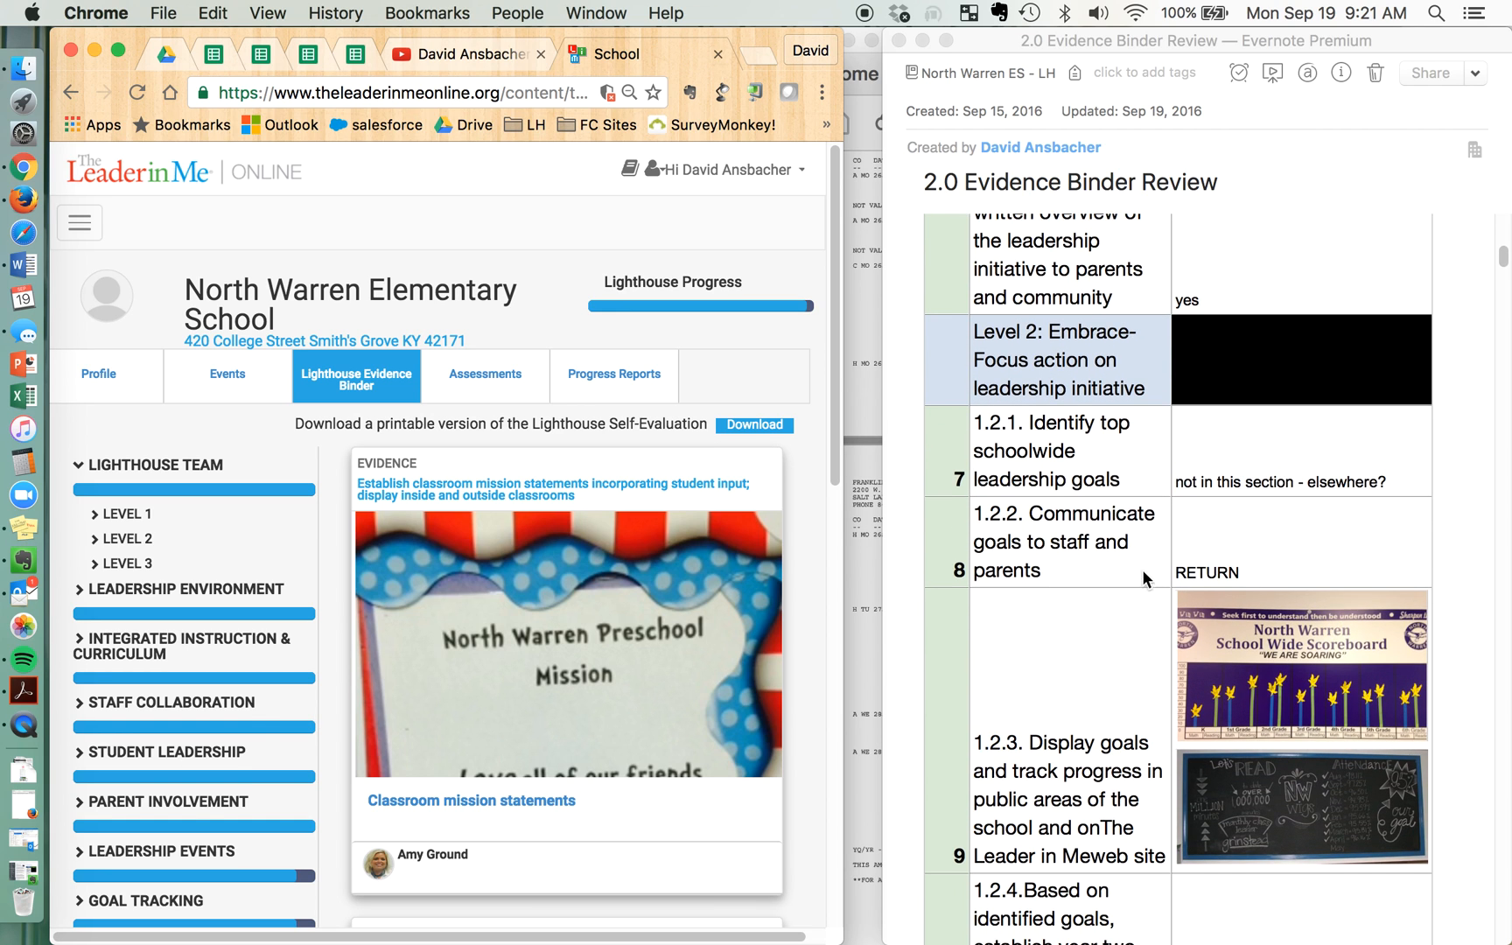
{"action": "scroll", "coordinate": [1155, 654], "scroll_direction": "down", "scroll_amount": 8}
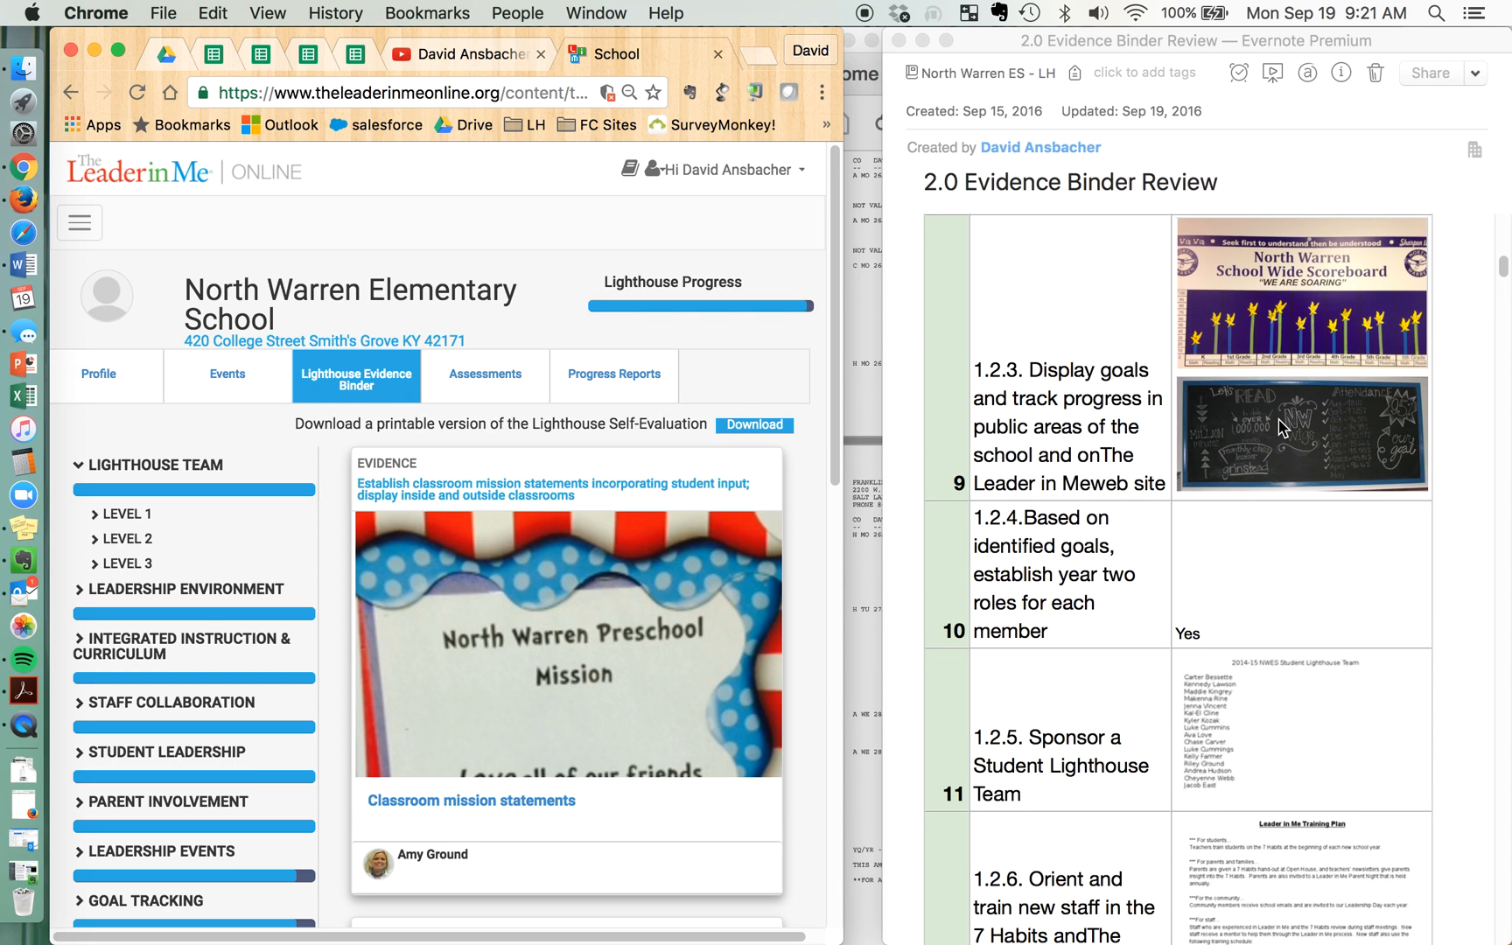
Review the recorded Level 2 feedback in the note for criteria 1.2.1 to 1.2.7 and widen the note window
{"action": "scroll", "coordinate": [1283, 427], "scroll_direction": "up", "scroll_amount": 4}
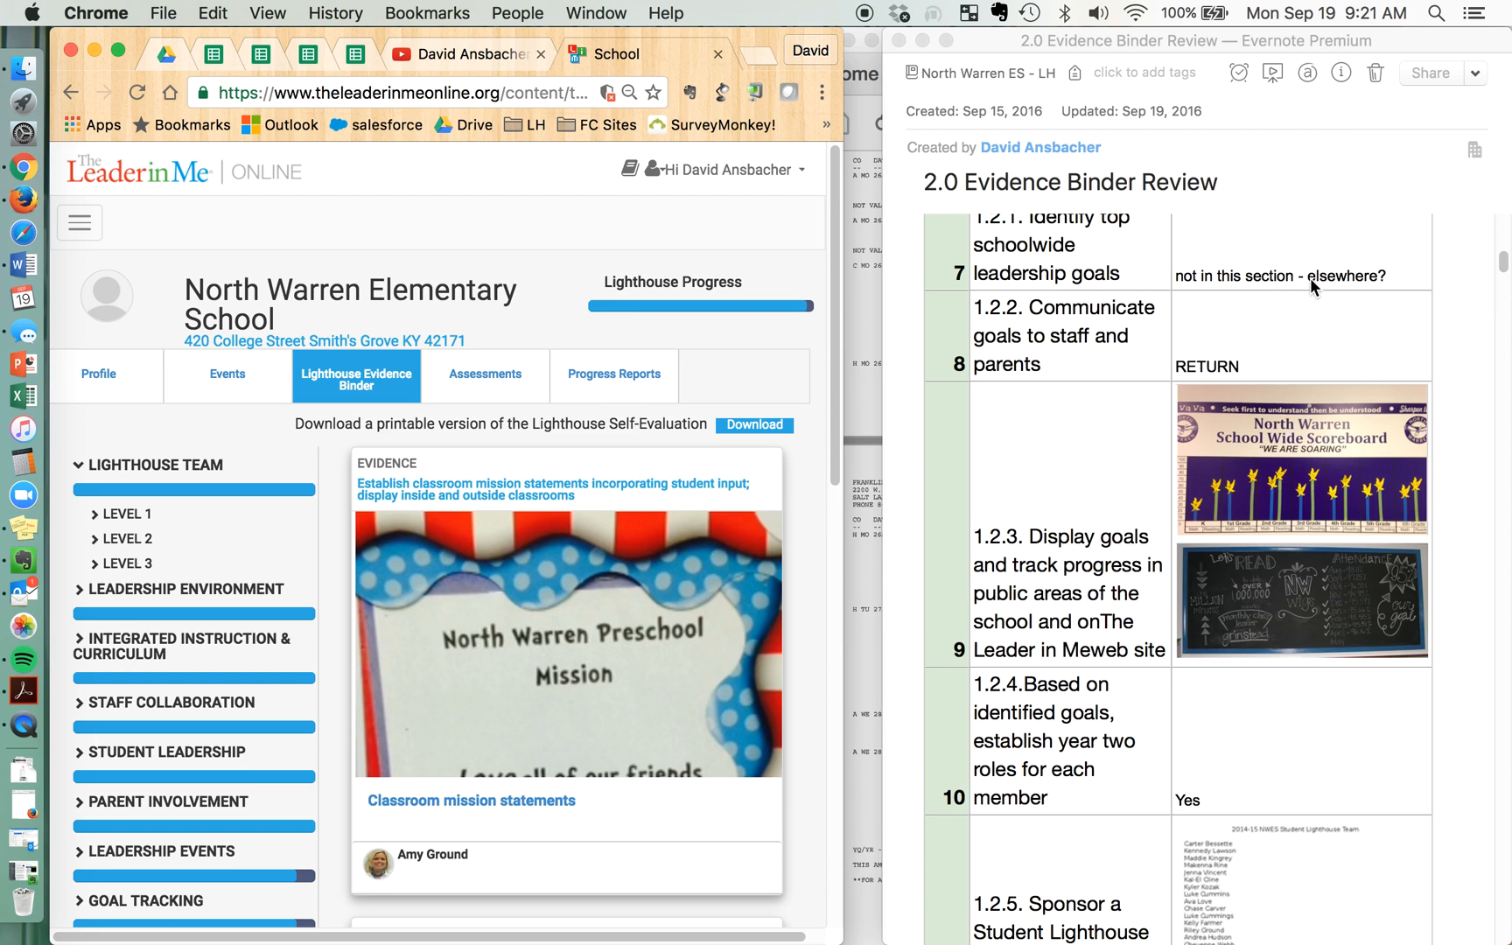
{"action": "scroll", "coordinate": [1310, 344], "scroll_direction": "down", "scroll_amount": 6}
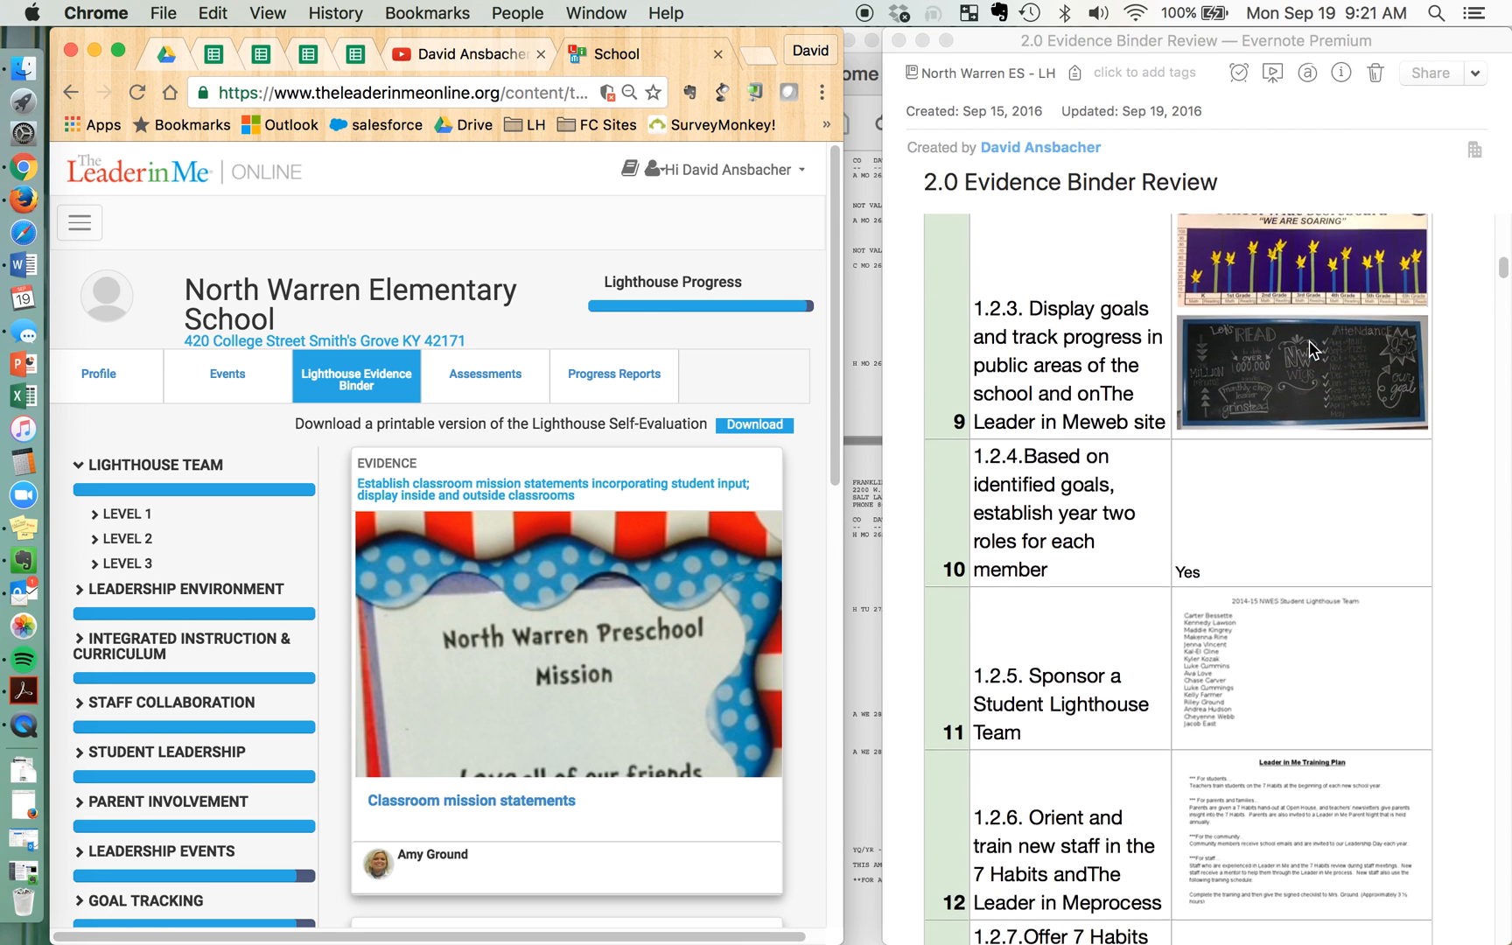
{"action": "scroll", "coordinate": [1310, 348], "scroll_direction": "down", "scroll_amount": 2}
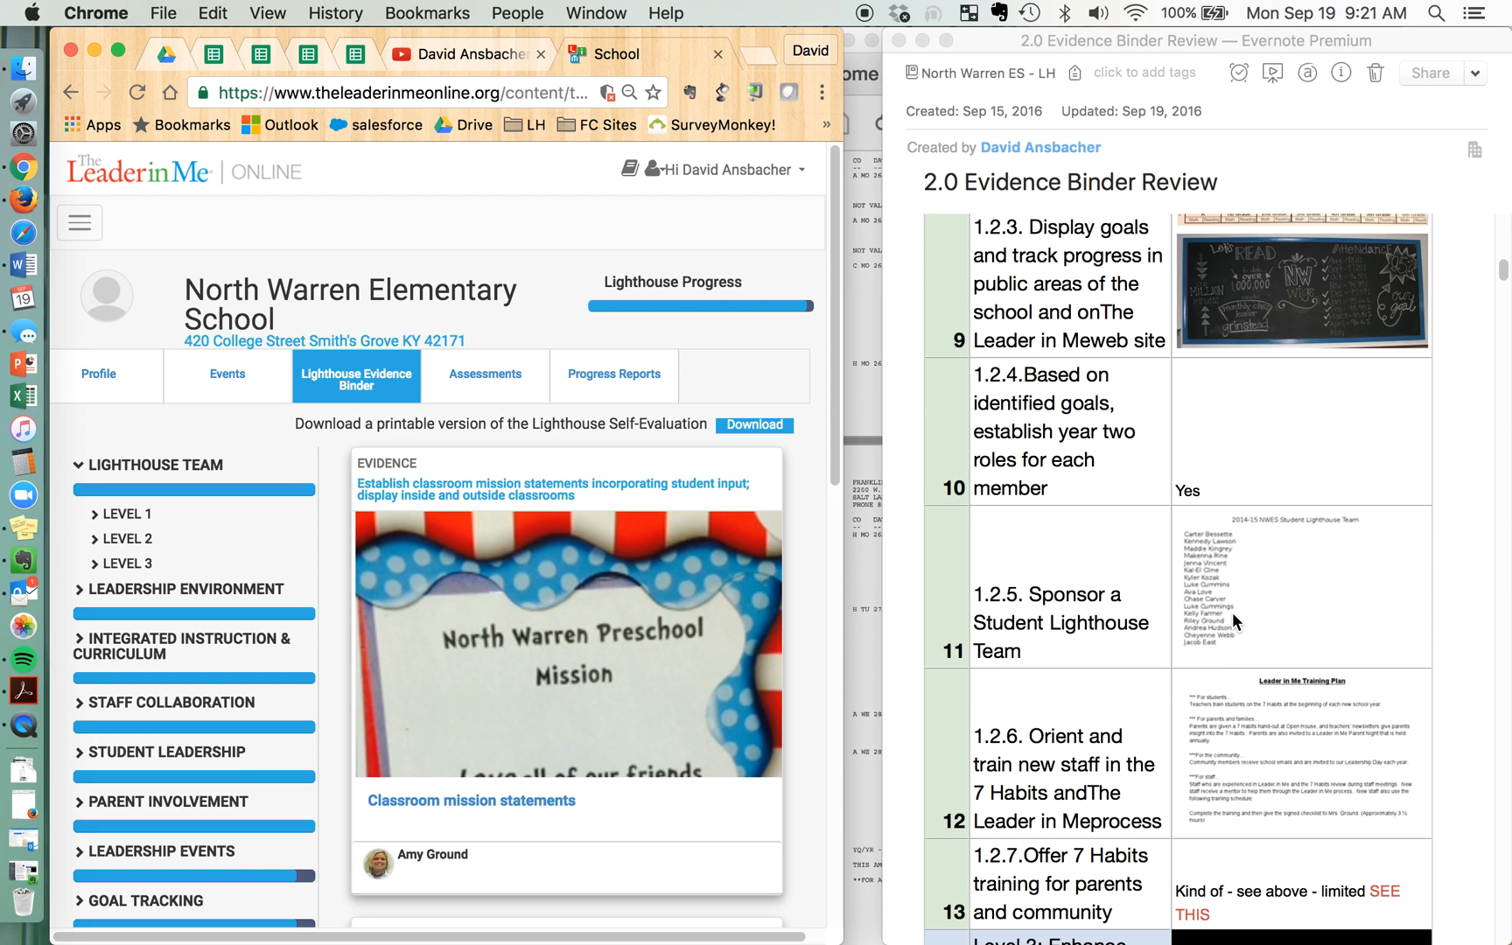
{"action": "scroll", "coordinate": [1233, 615], "scroll_direction": "down", "scroll_amount": 9}
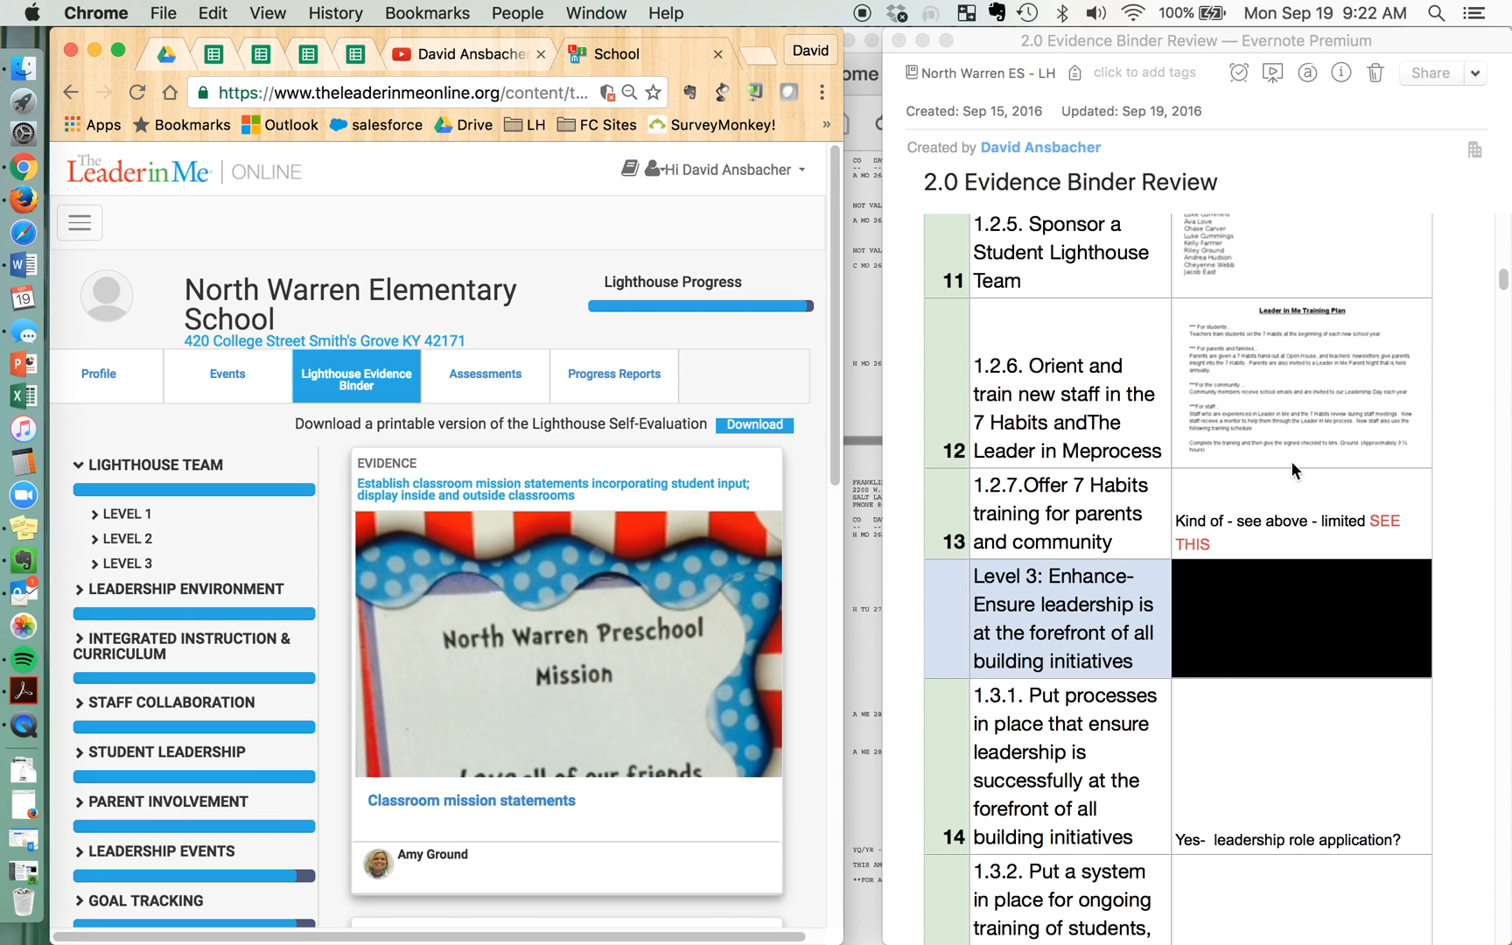
{"action": "left_click", "coordinate": [883, 399]}
{"action": "left_click_drag", "start_coordinate": [883, 398], "coordinate": [836, 404]}
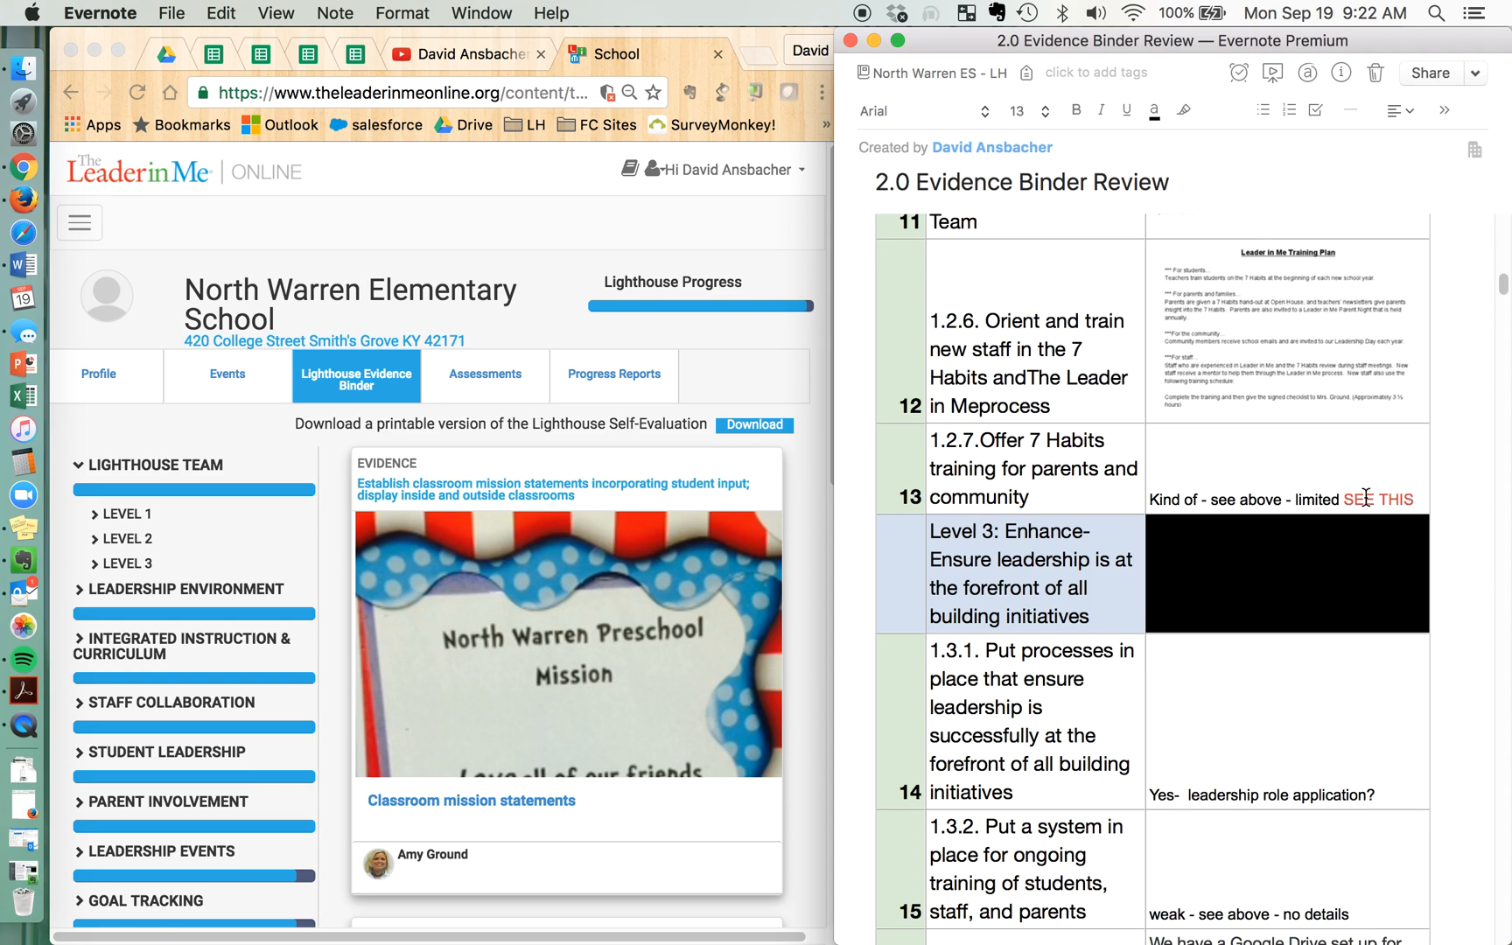
Examine the "SEE THIS" remark for criterion 1.2.7 and the recorded feedback for criteria 1.3.1 to 1.3.3 in the review note
{"action": "left_click_drag", "start_coordinate": [1408, 498], "coordinate": [1361, 496]}
{"action": "left_click", "coordinate": [1347, 469]}
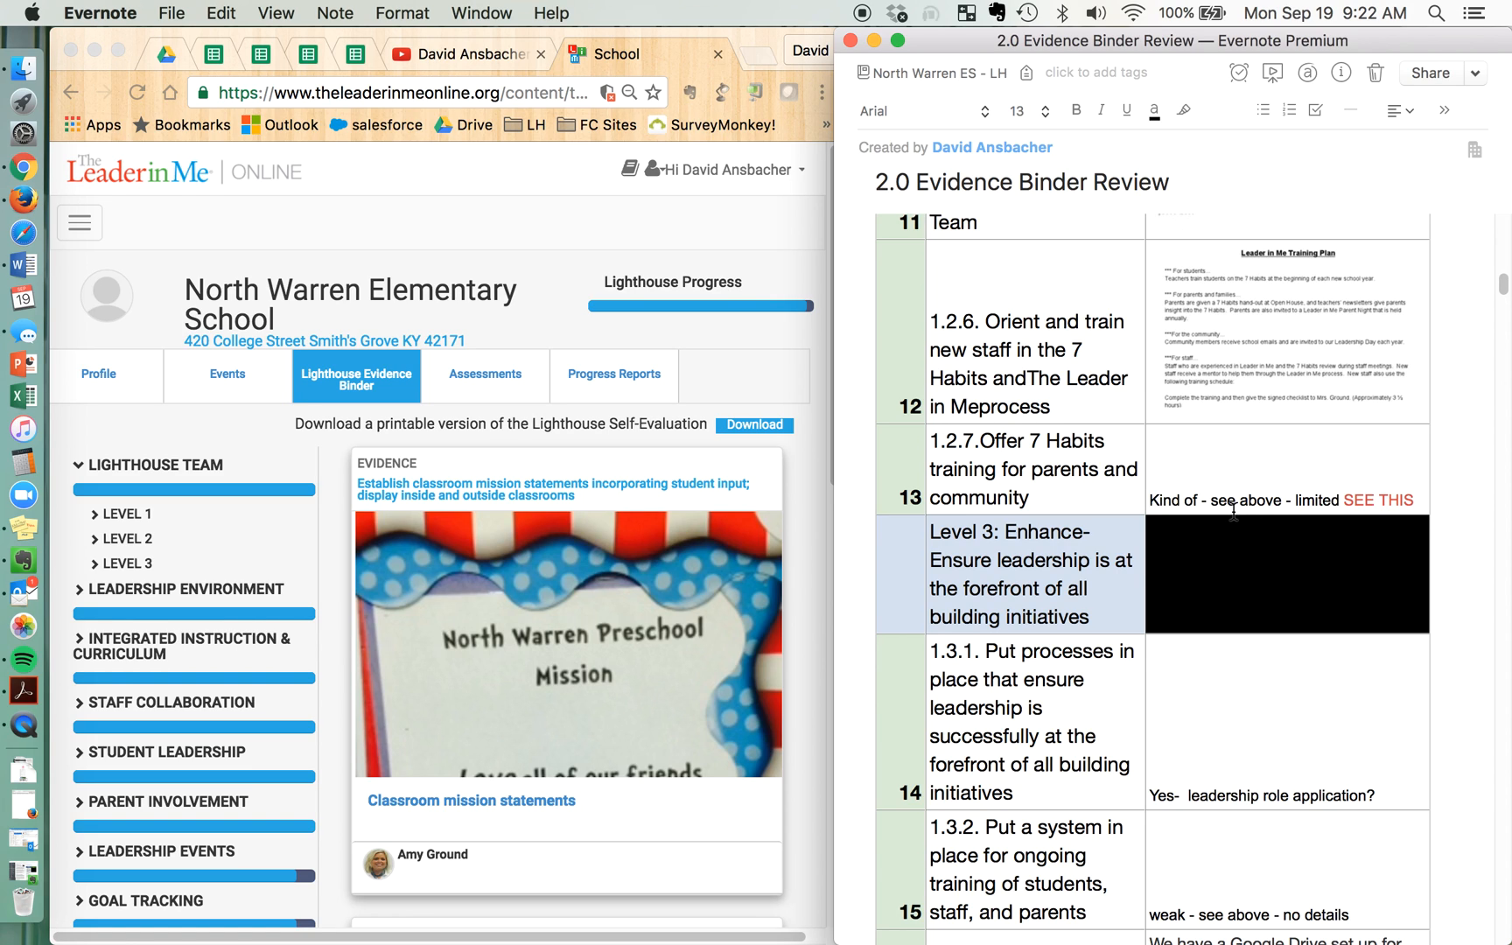
{"action": "scroll", "coordinate": [1233, 512], "scroll_direction": "down", "scroll_amount": 5}
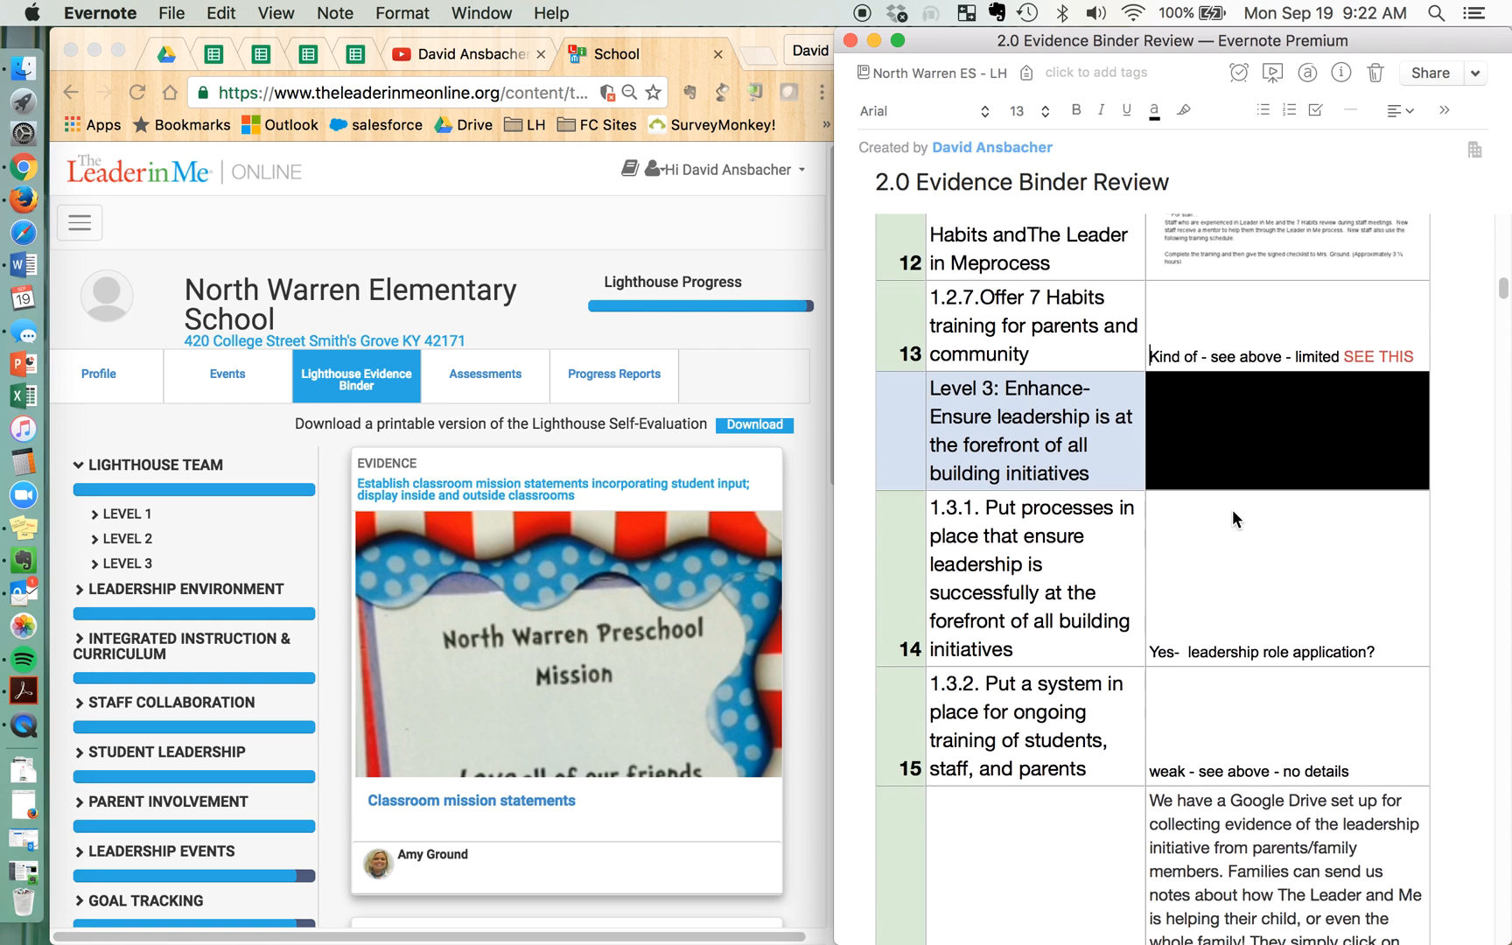
{"action": "scroll", "coordinate": [1234, 518], "scroll_direction": "down", "scroll_amount": 3}
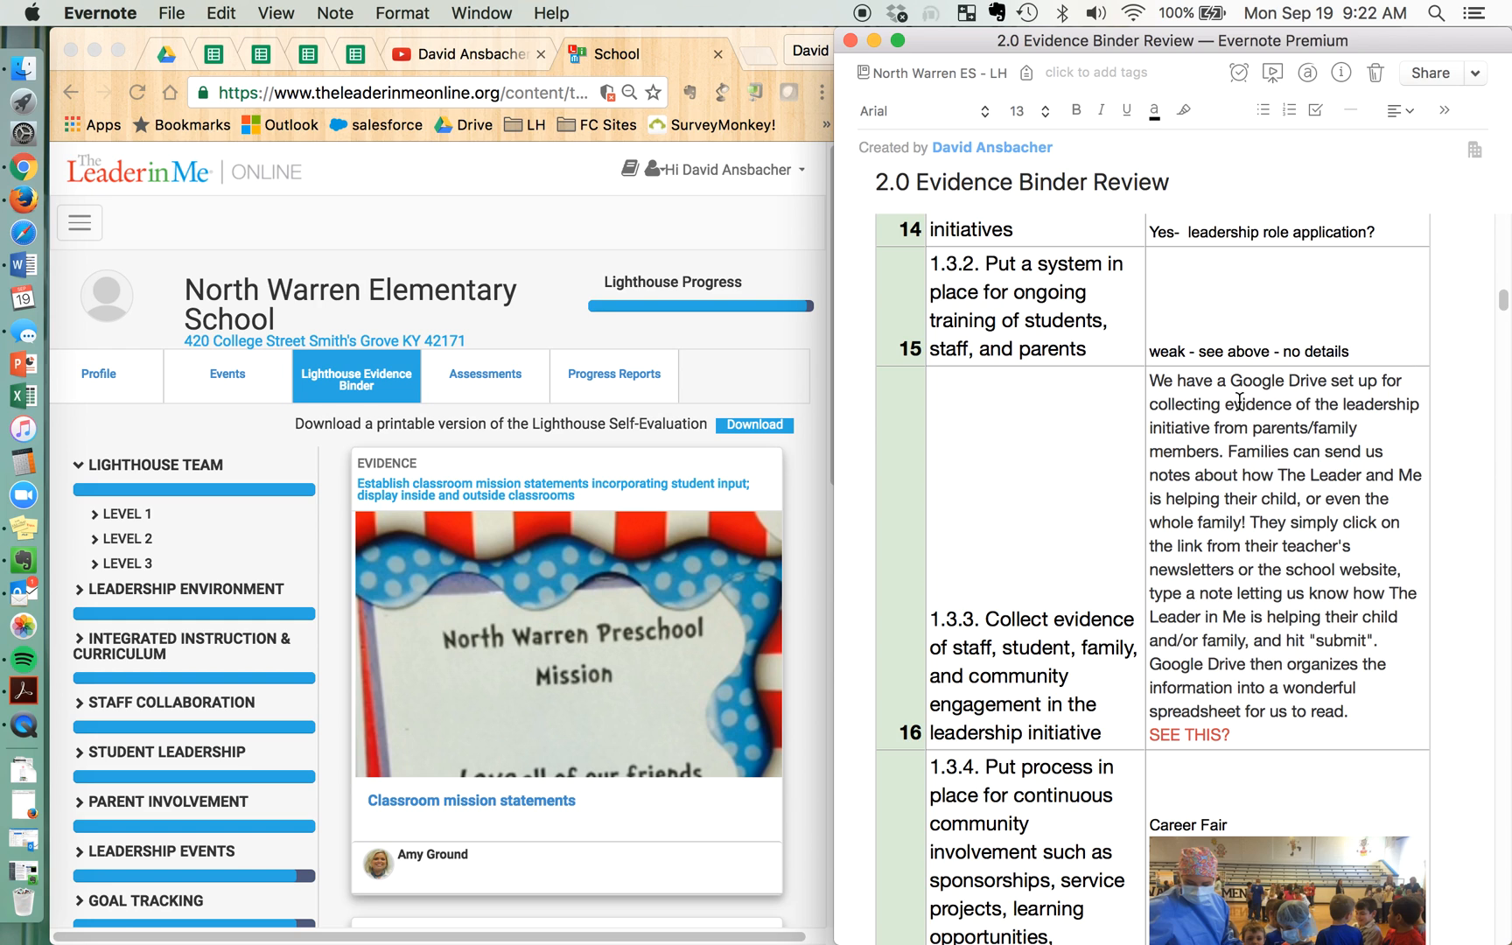
{"action": "scroll", "coordinate": [564, 591], "scroll_direction": "down", "scroll_amount": 2}
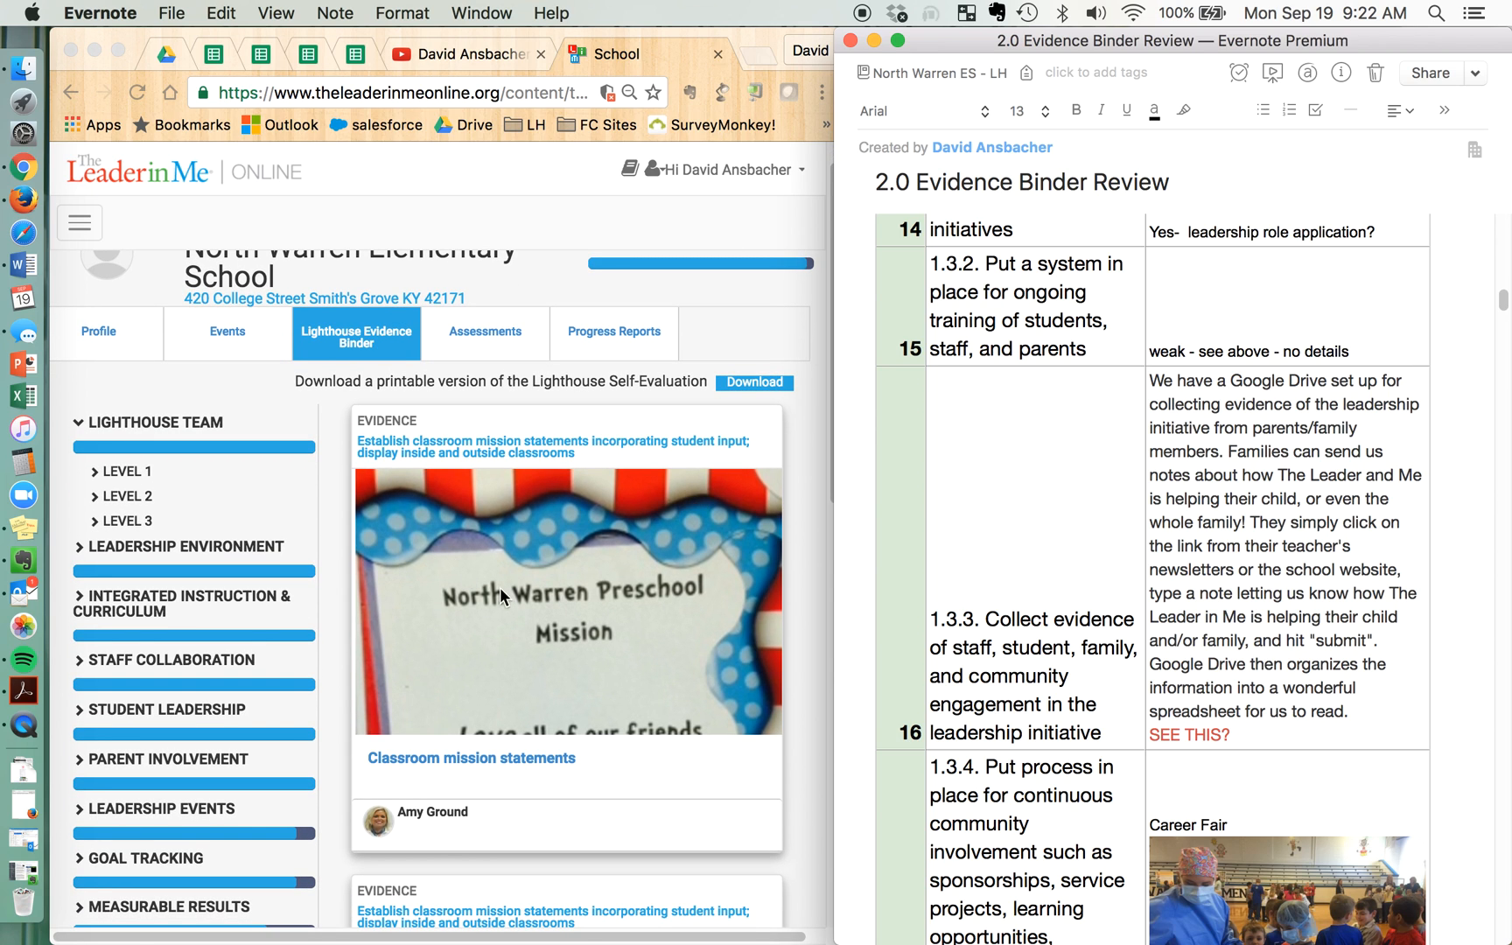
Expand Level 3 of the Lighthouse Team section and open the Family Evidence entry for collecting evidence of engagement in the leadership initiative
{"action": "left_click", "coordinate": [103, 481]}
{"action": "left_click", "coordinate": [101, 475]}
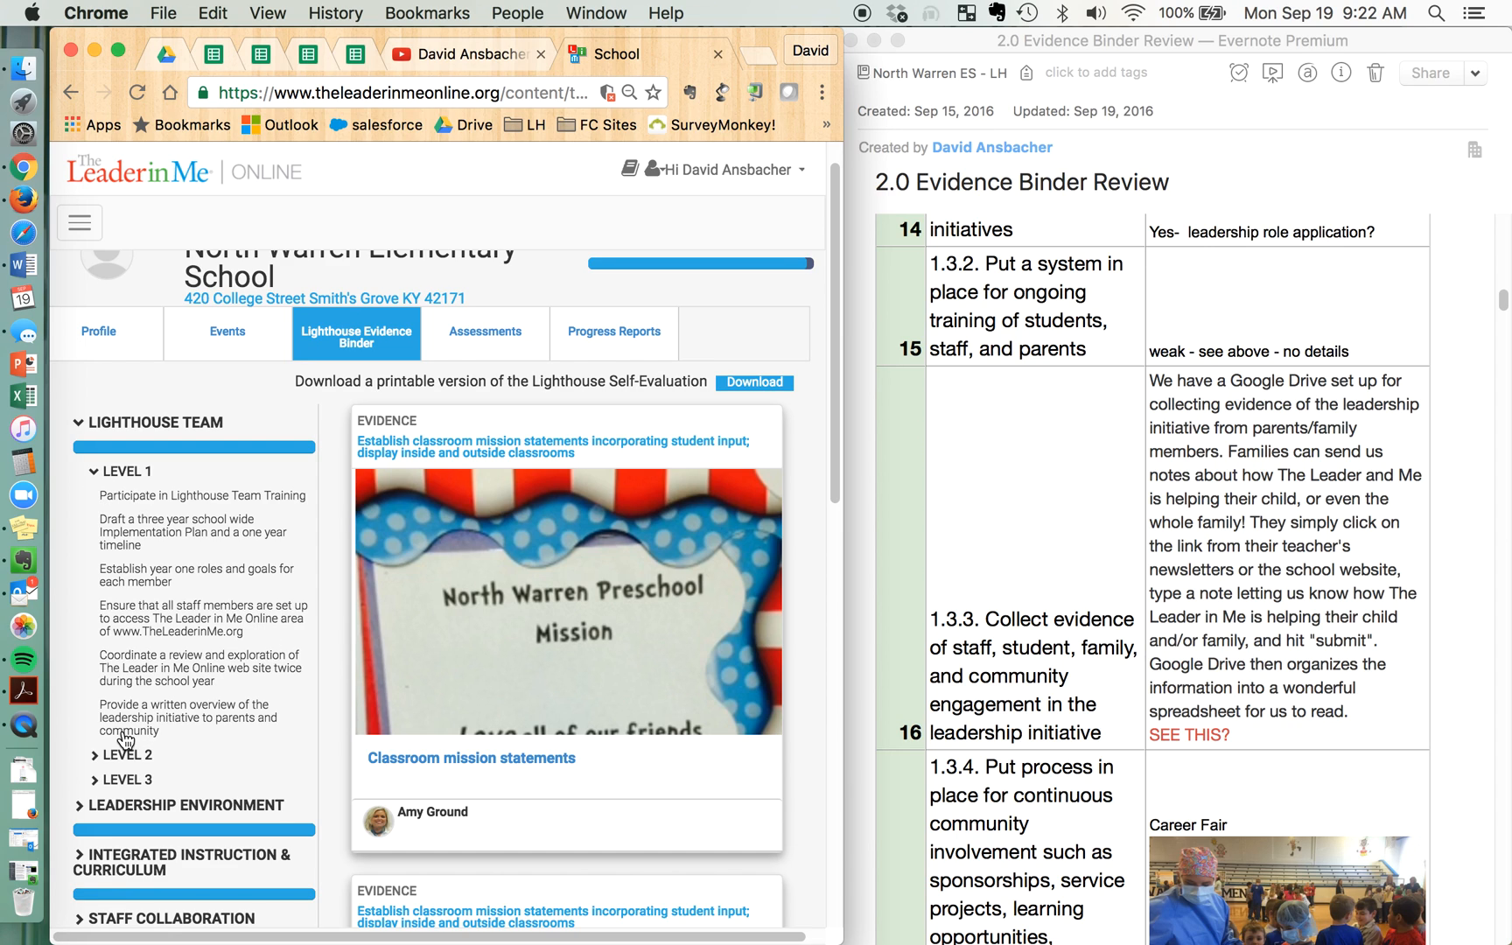
{"action": "left_click", "coordinate": [94, 473]}
{"action": "left_click", "coordinate": [96, 523]}
{"action": "scroll", "coordinate": [201, 524], "scroll_direction": "down", "scroll_amount": 1}
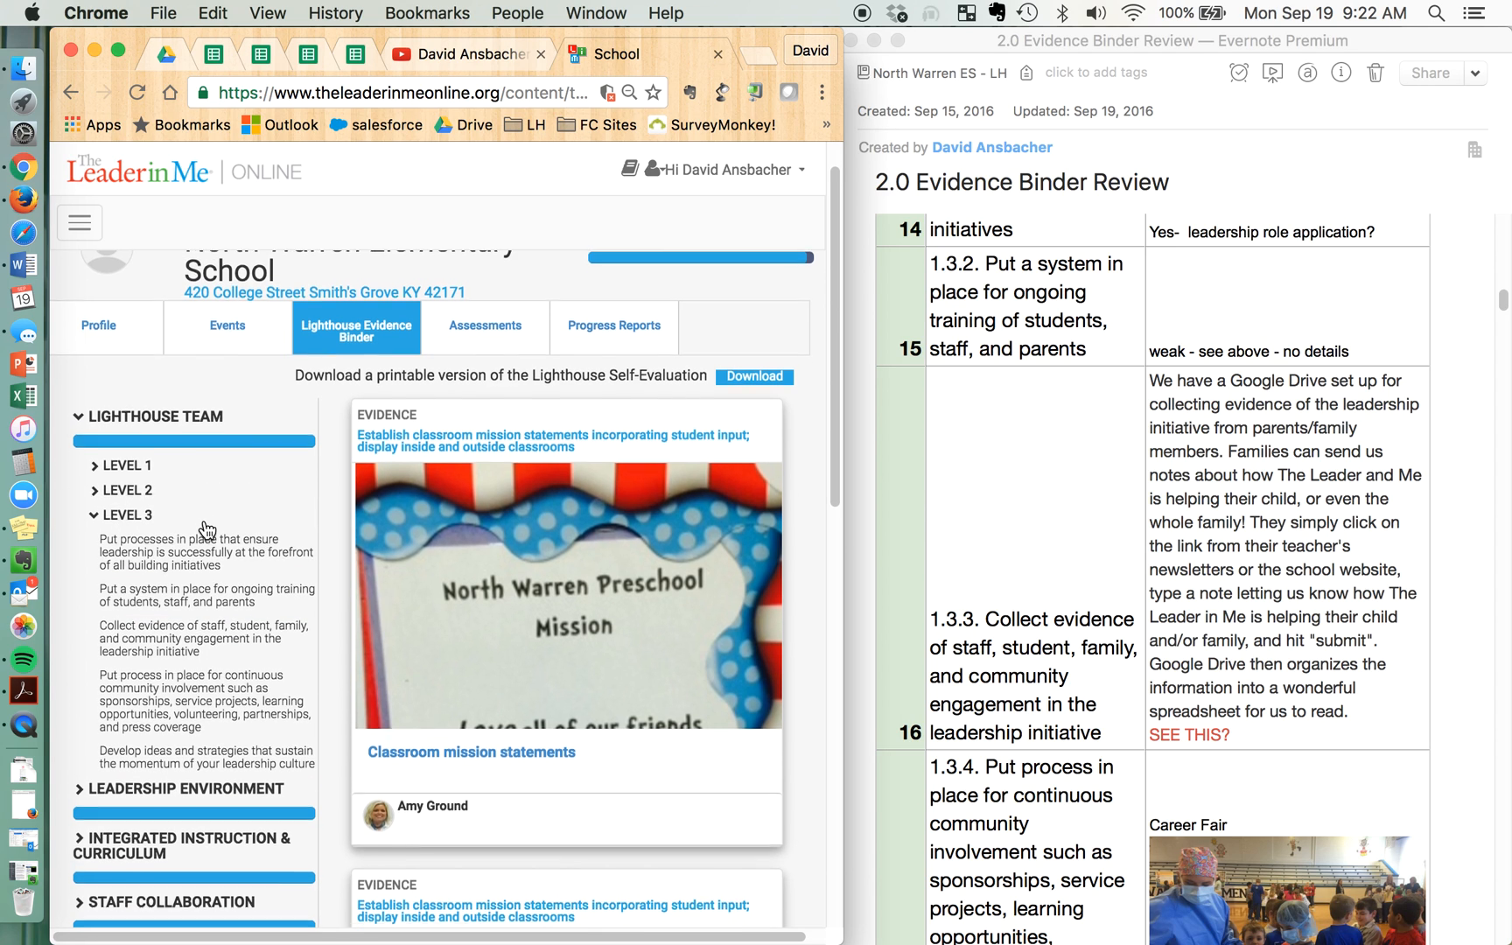
{"action": "left_click", "coordinate": [182, 649]}
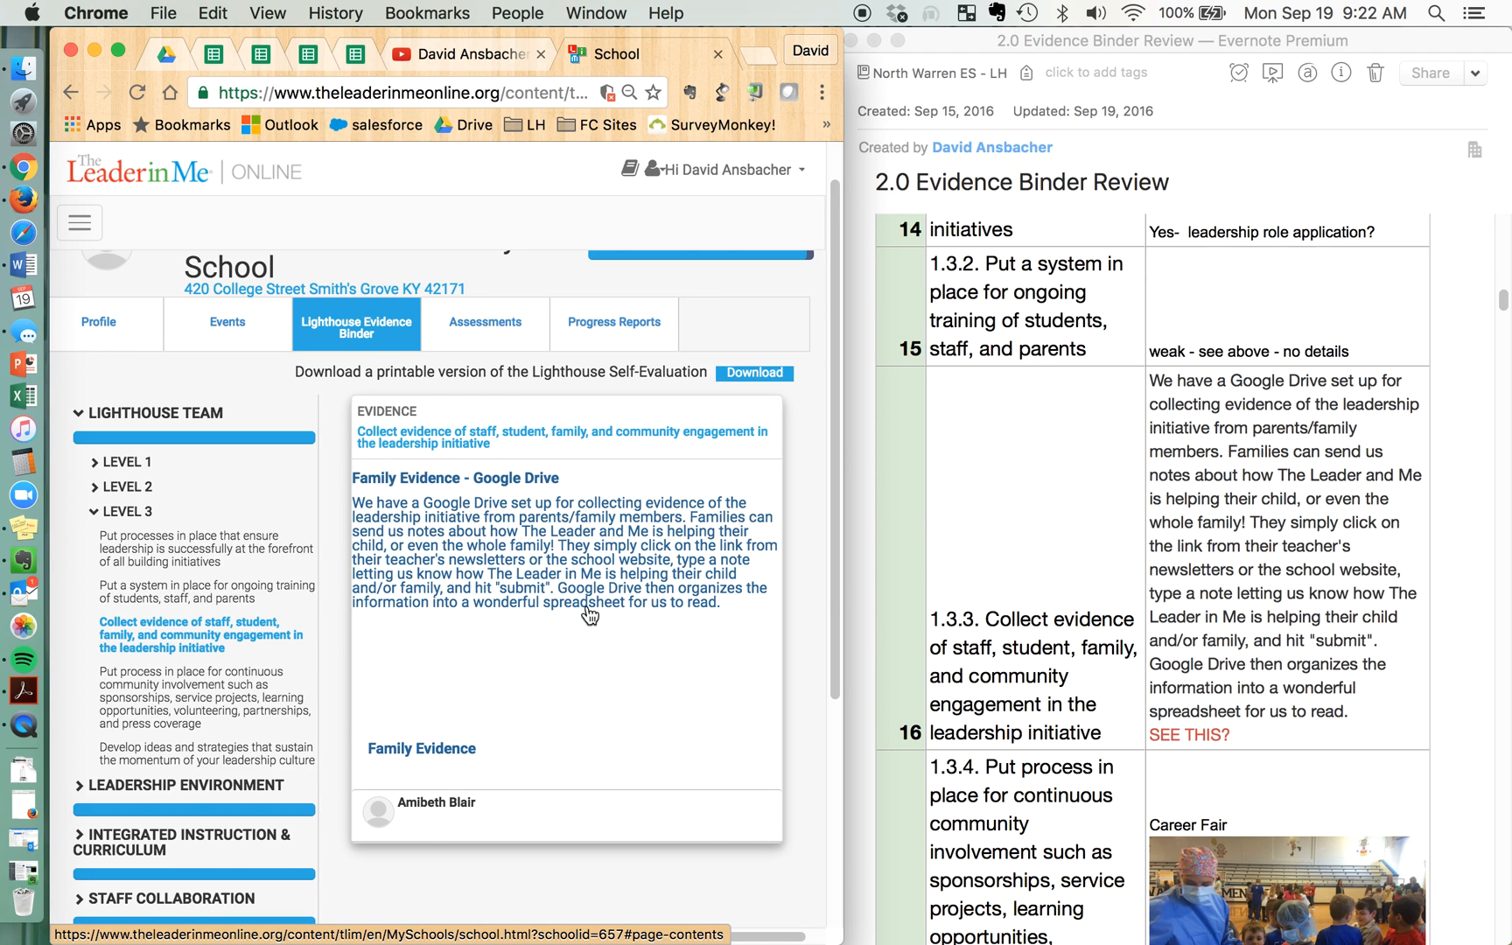
{"action": "left_click", "coordinate": [544, 577]}
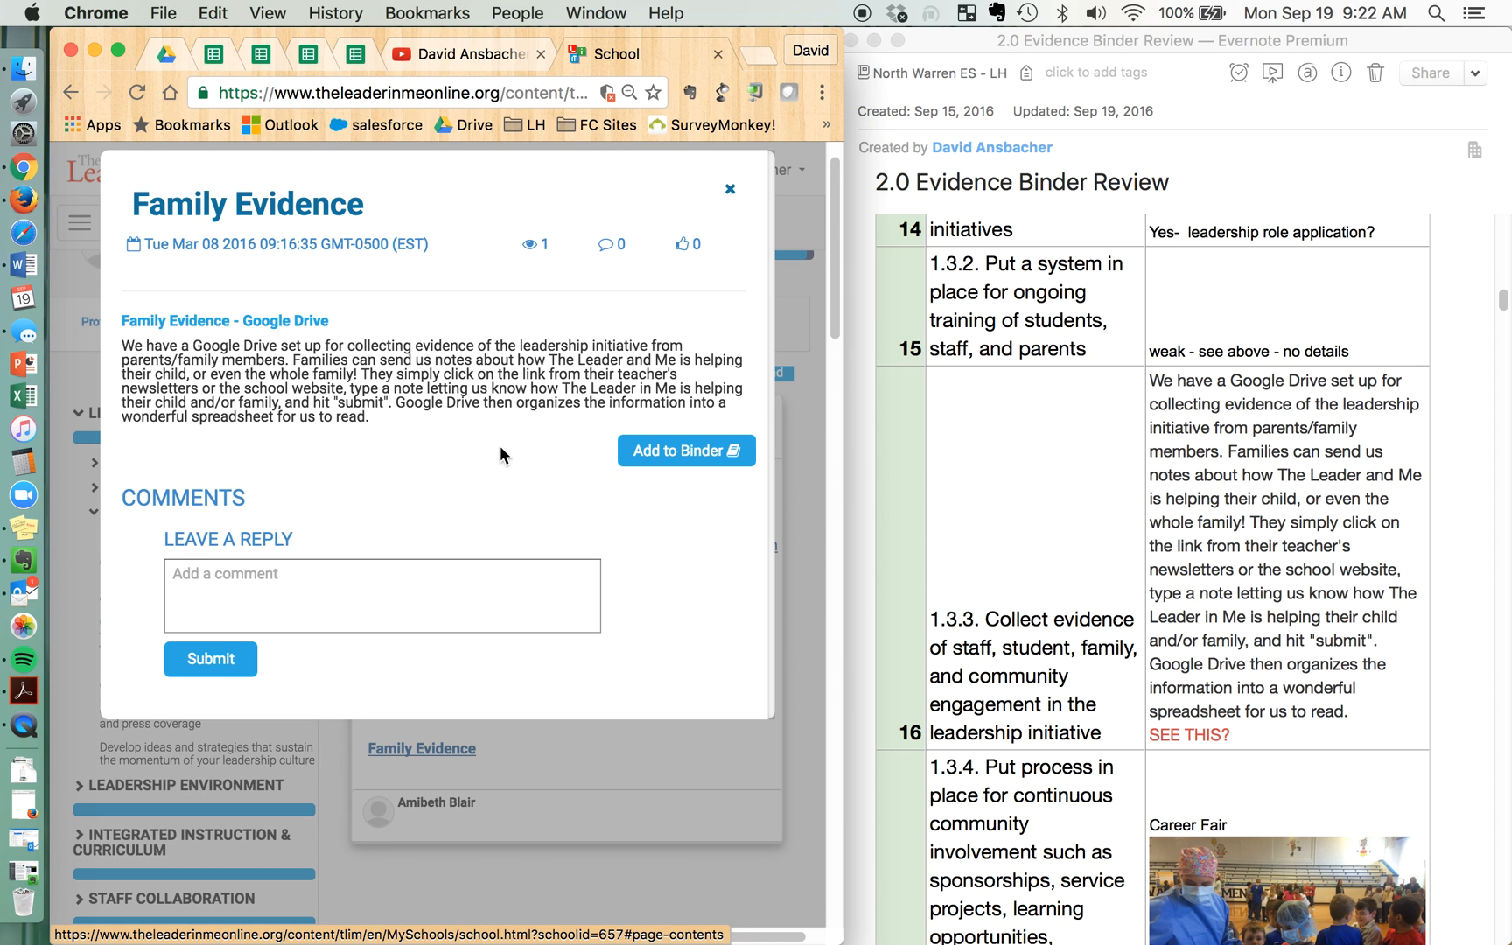
Copy the Family Evidence description and check it against the text recorded for criterion 1.3.3 in the review note
{"action": "left_click", "coordinate": [371, 423]}
{"action": "left_click_drag", "start_coordinate": [371, 422], "coordinate": [122, 350]}
{"action": "key", "text": "super+c"}
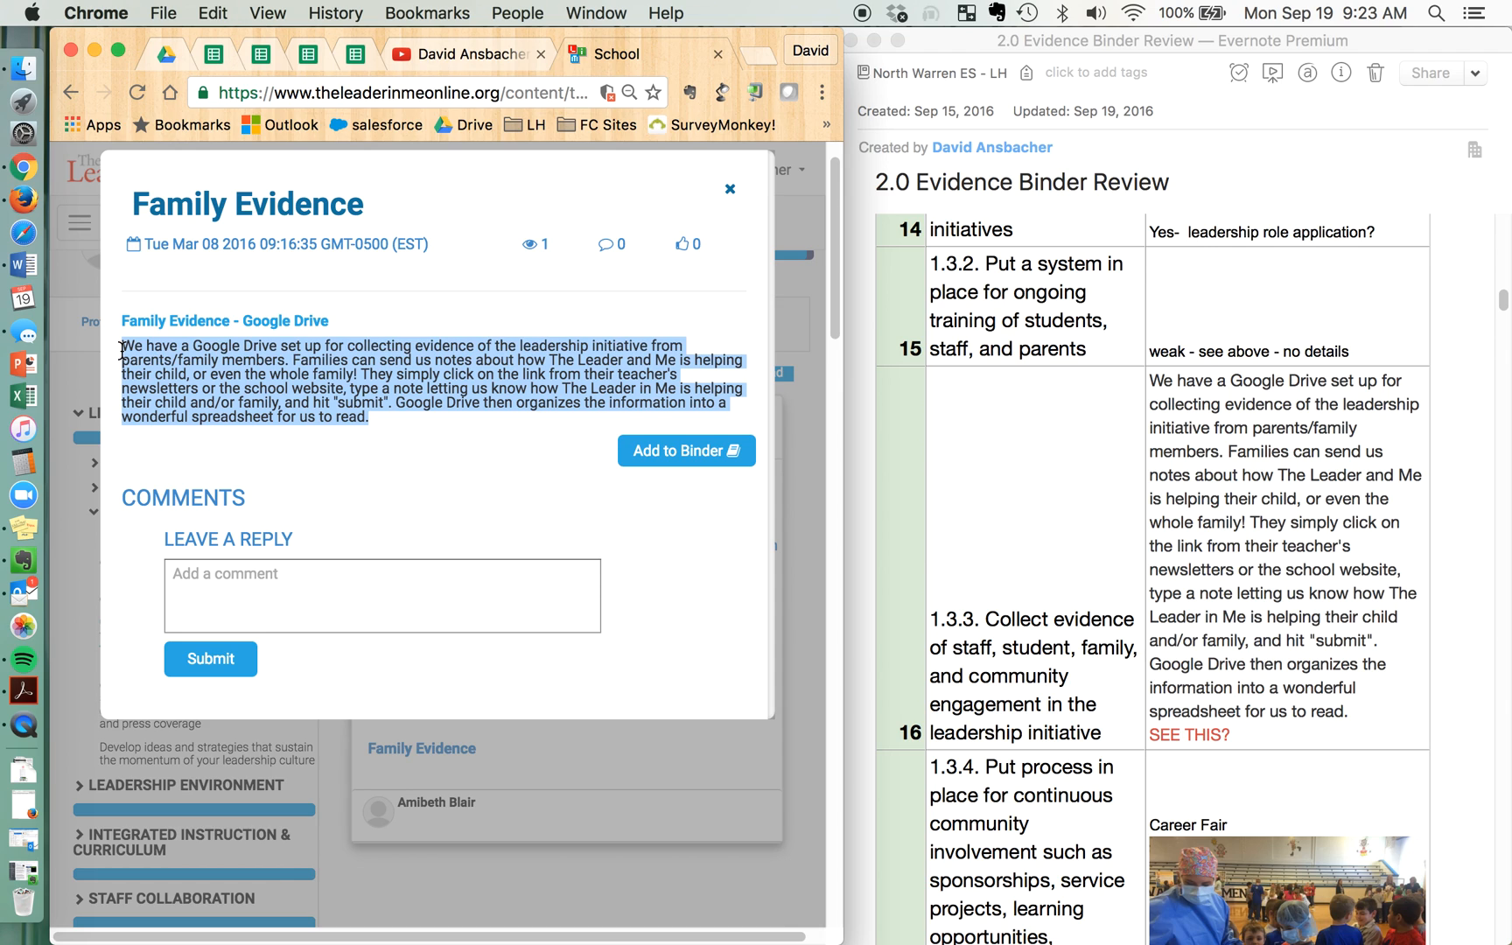
{"action": "left_click", "coordinate": [1341, 600]}
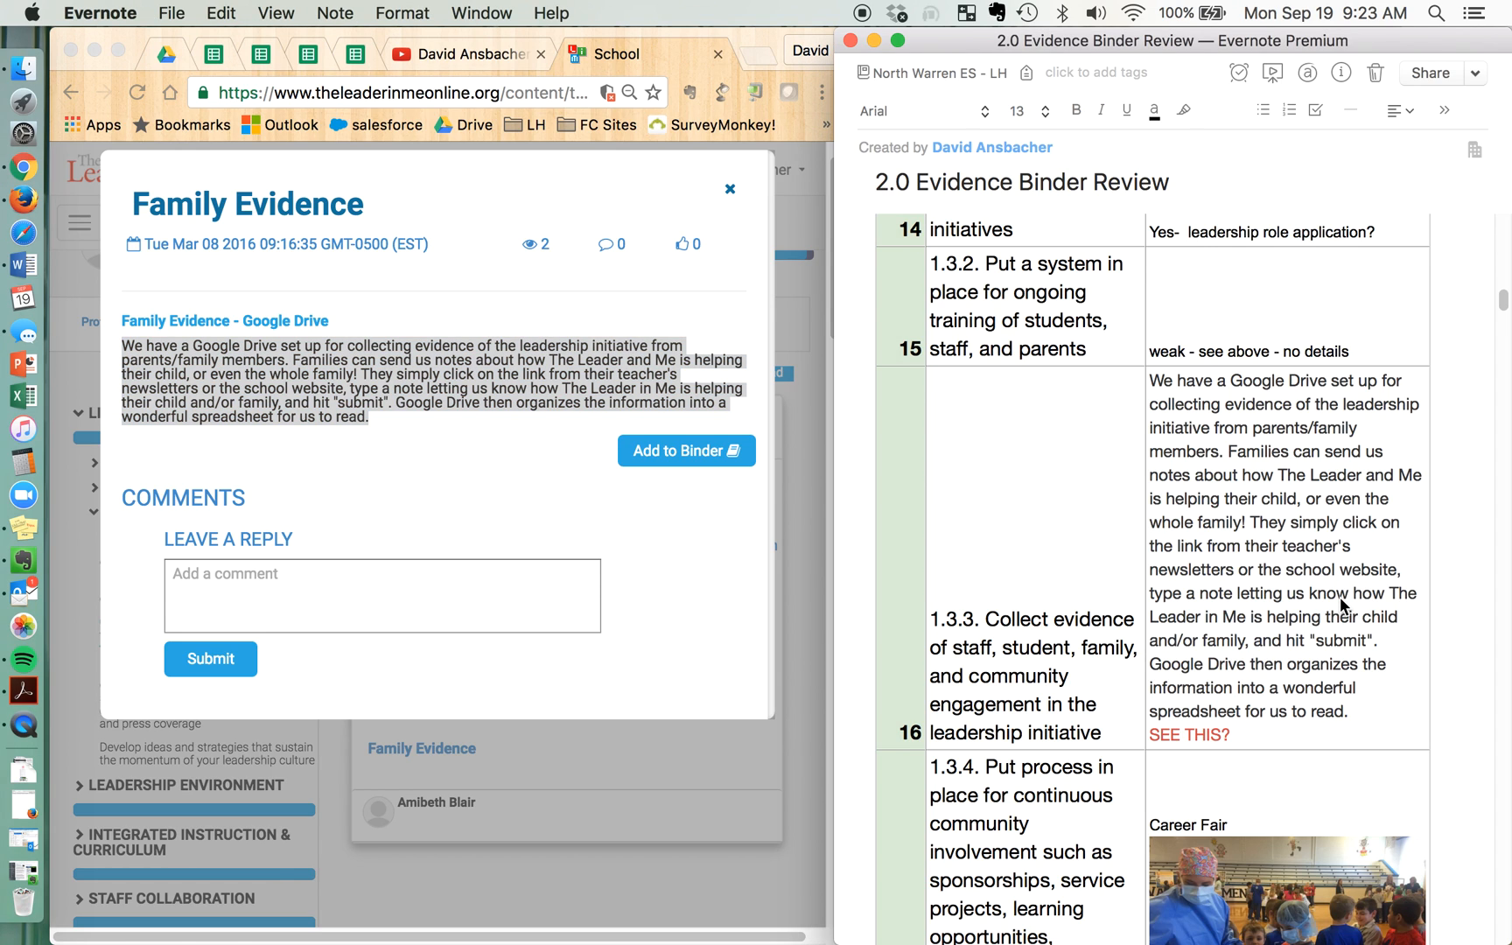
{"action": "left_click", "coordinate": [1274, 632]}
{"action": "left_click_drag", "start_coordinate": [1251, 665], "coordinate": [1354, 712]}
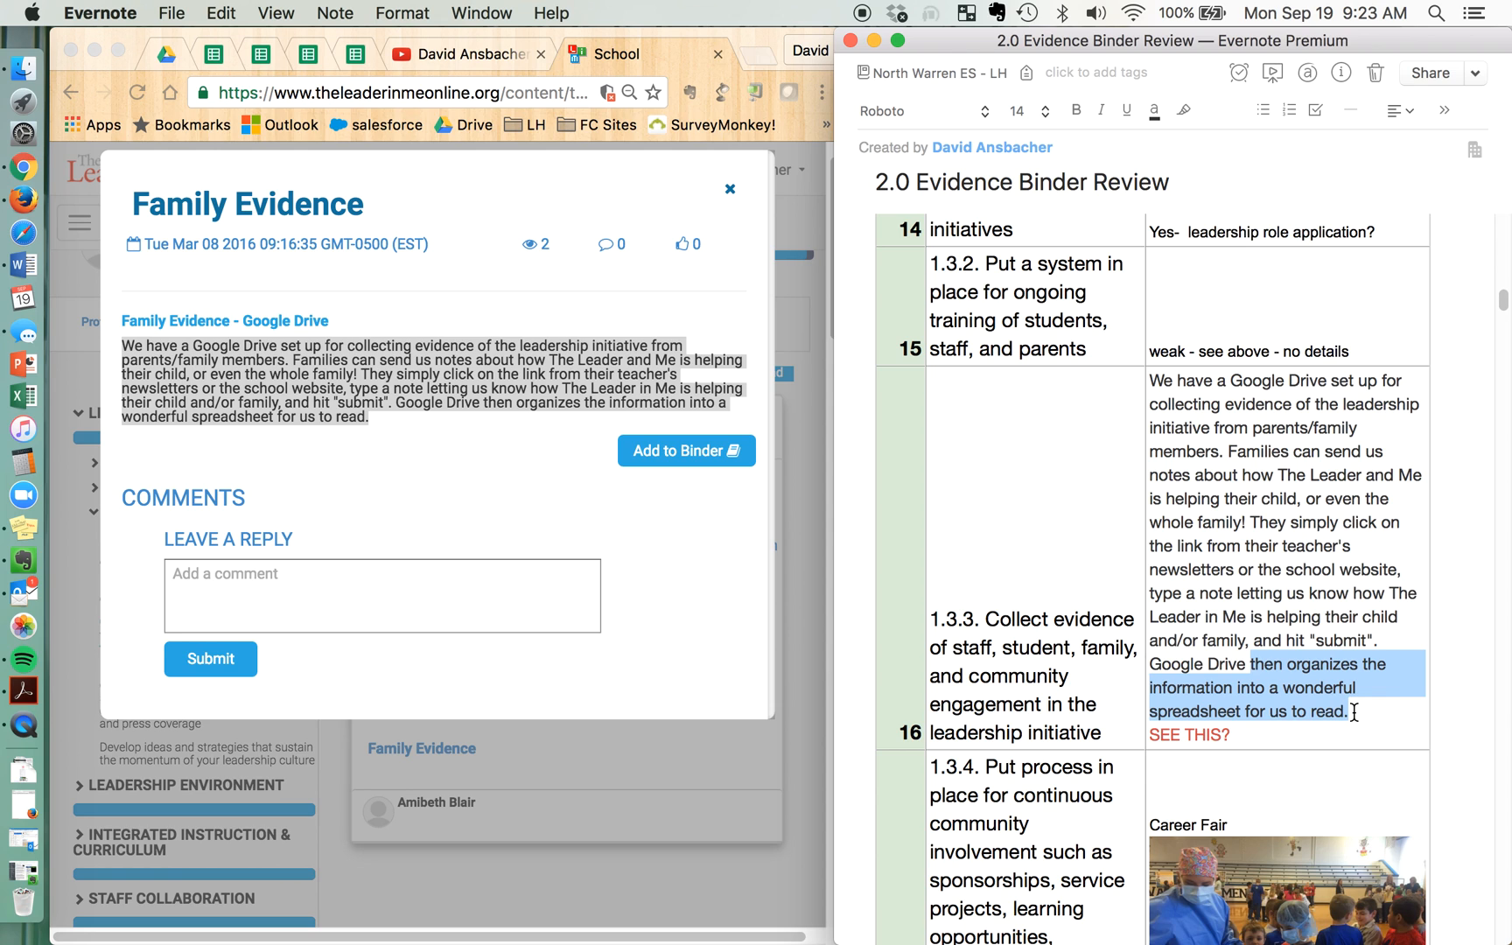
{"action": "left_click", "coordinate": [1354, 712]}
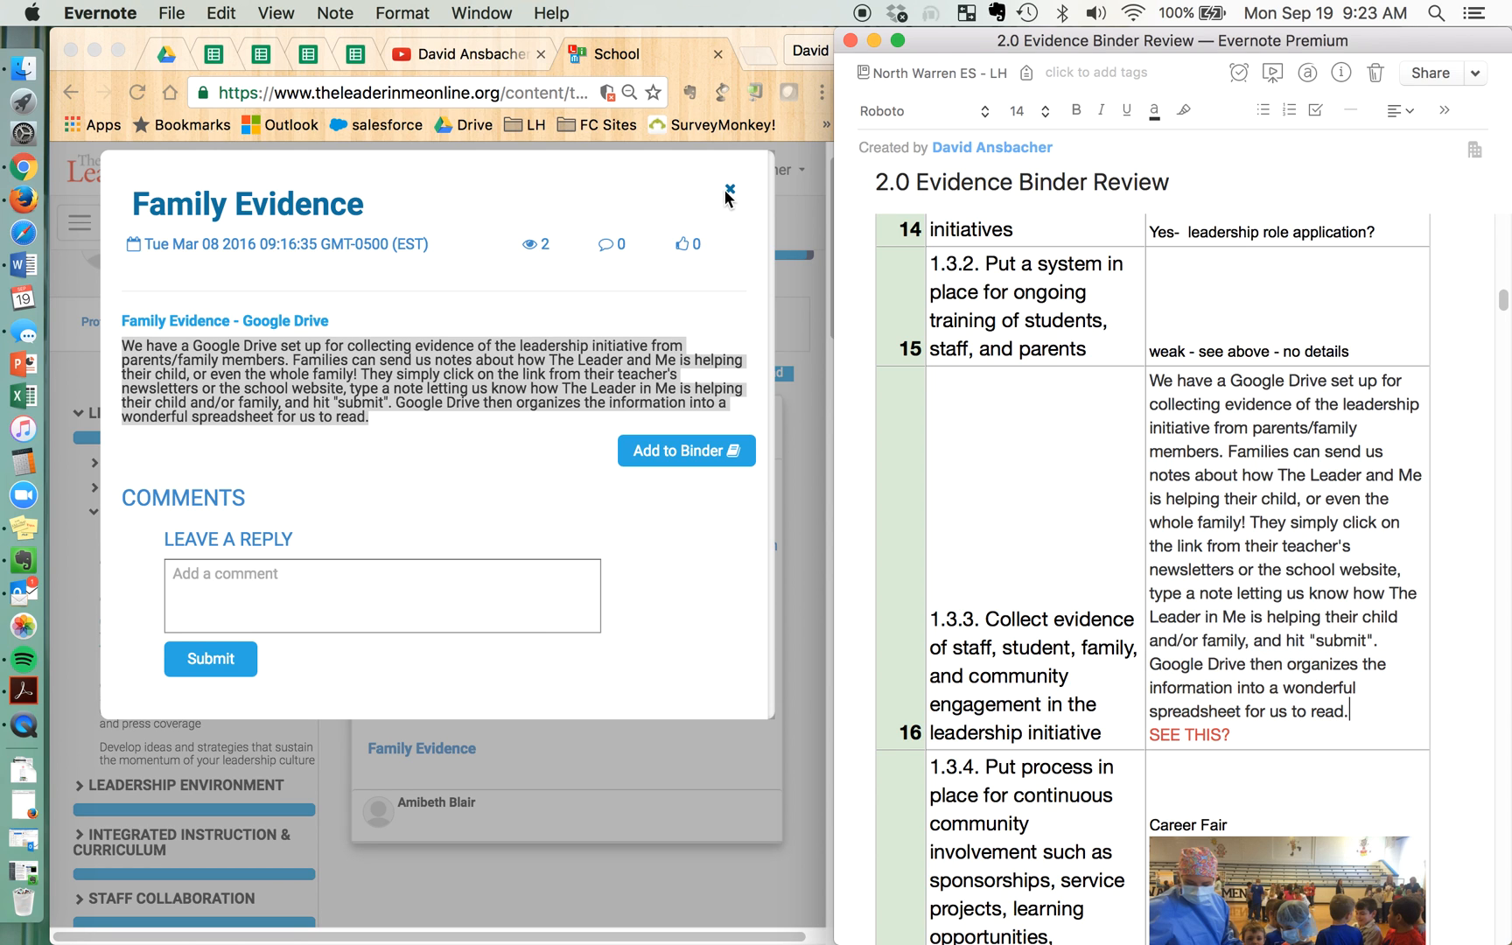
Close the Family Evidence entry and collapse Level 3 of the Lighthouse Team section
{"action": "left_click", "coordinate": [730, 190]}
{"action": "left_click", "coordinate": [730, 190]}
{"action": "scroll", "coordinate": [1120, 591], "scroll_direction": "down", "scroll_amount": 4}
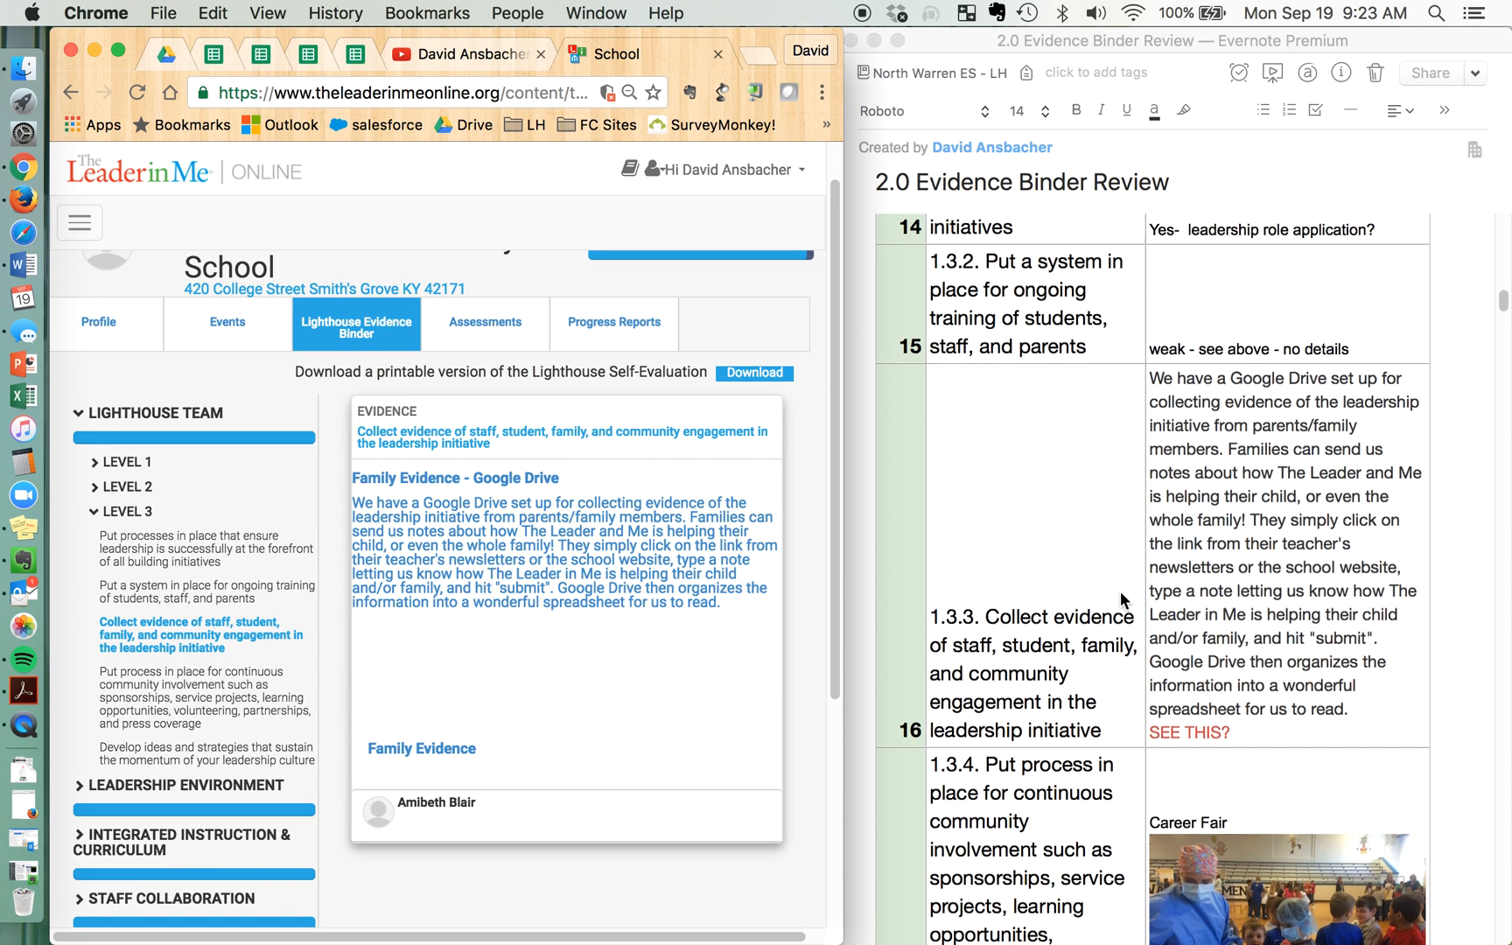
{"action": "scroll", "coordinate": [1120, 590], "scroll_direction": "down", "scroll_amount": 15}
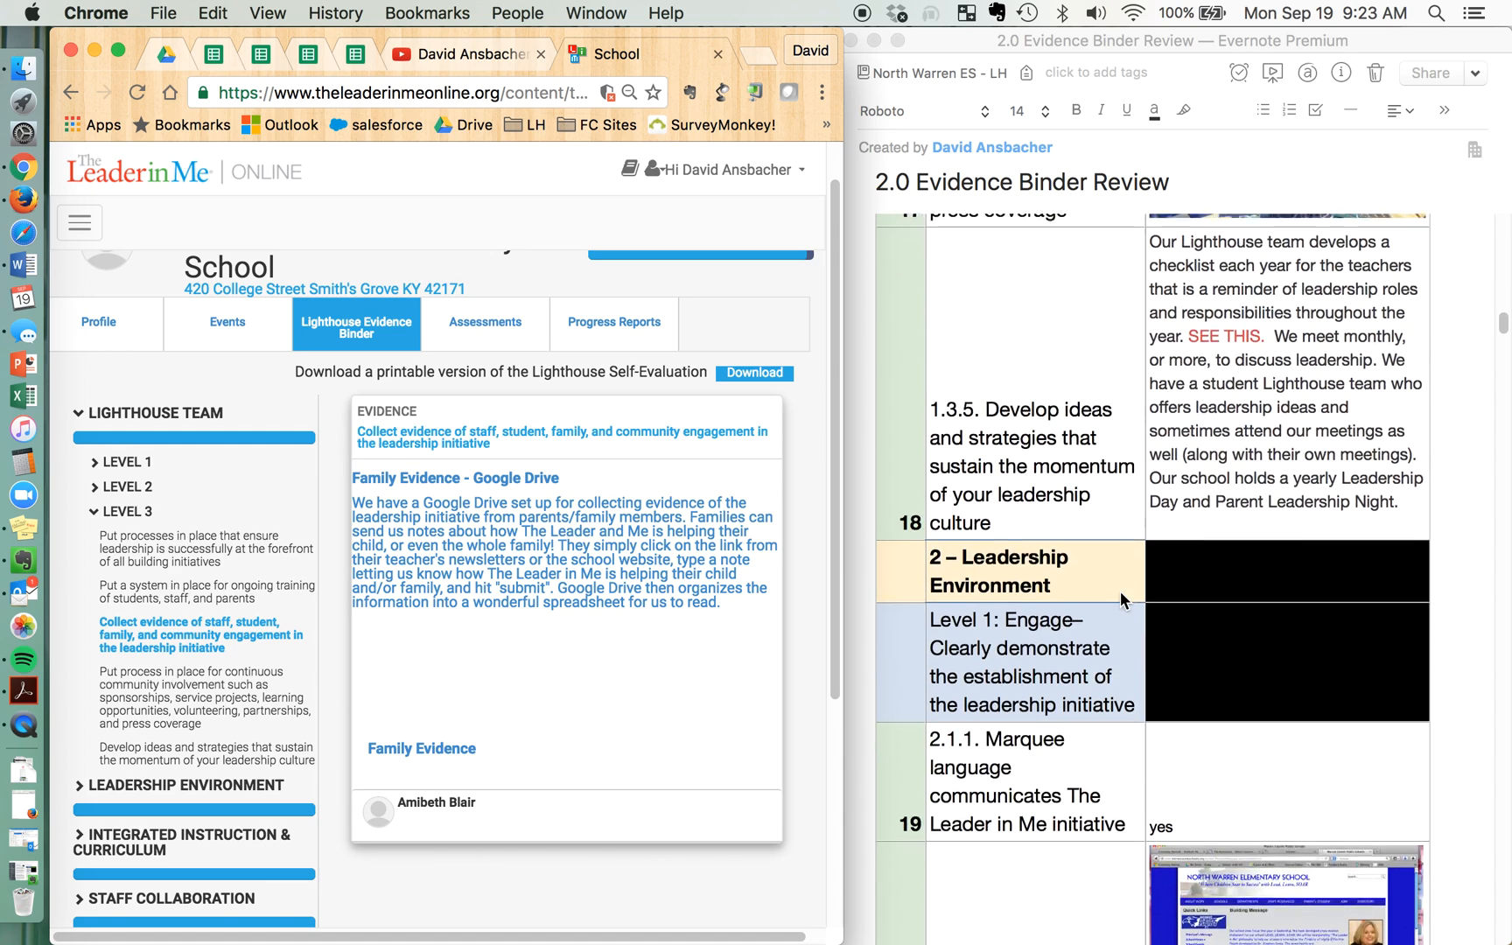
{"action": "scroll", "coordinate": [1120, 590], "scroll_direction": "down", "scroll_amount": 15}
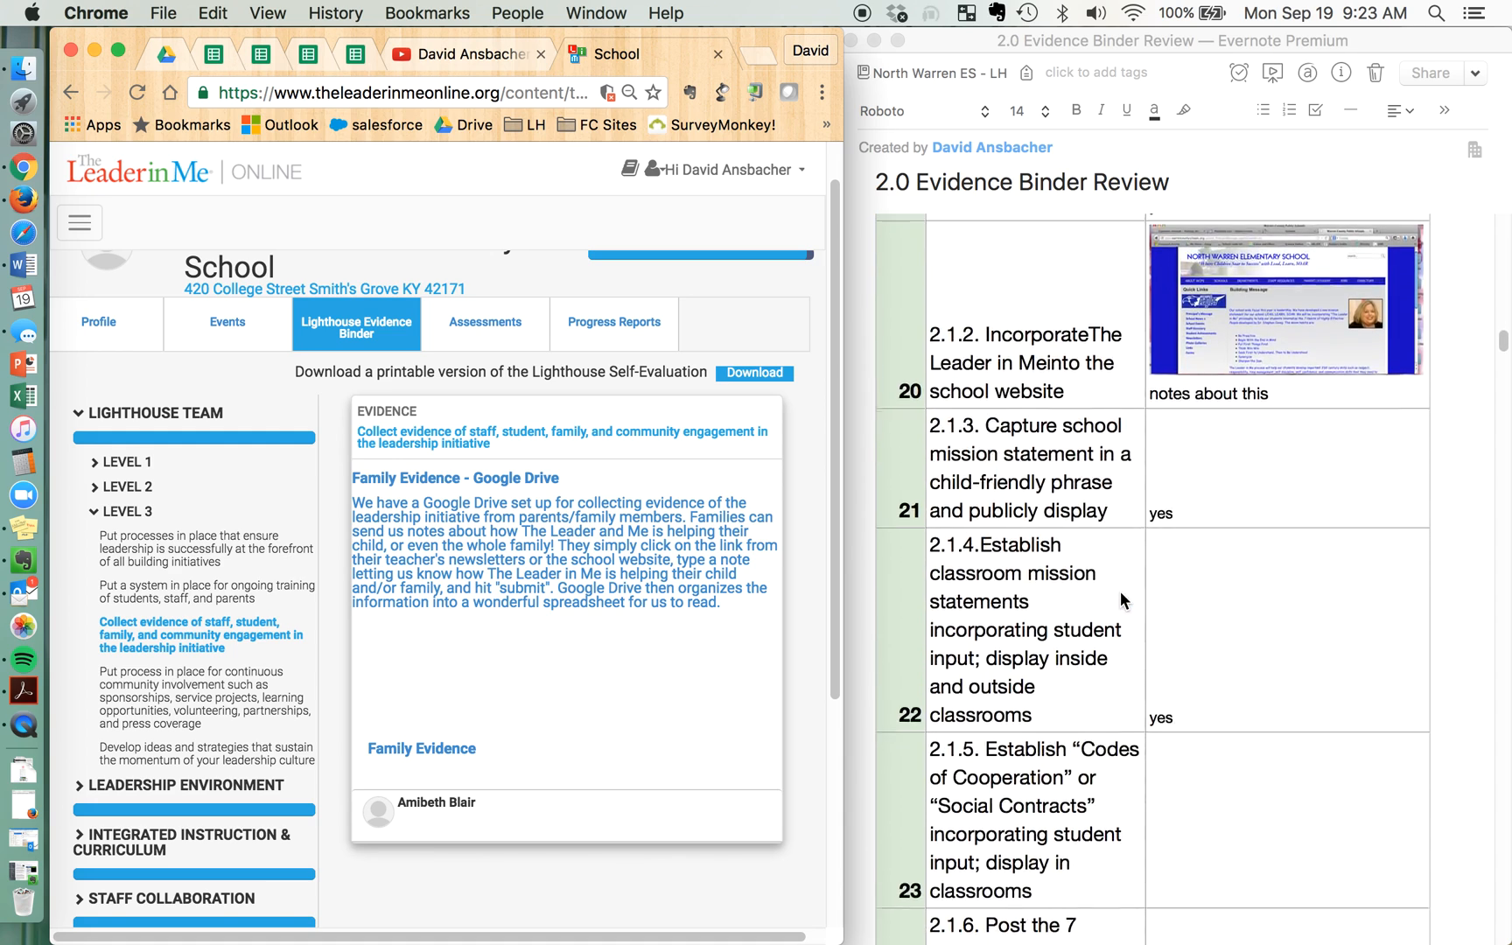
{"action": "scroll", "coordinate": [1121, 590], "scroll_direction": "down", "scroll_amount": 2}
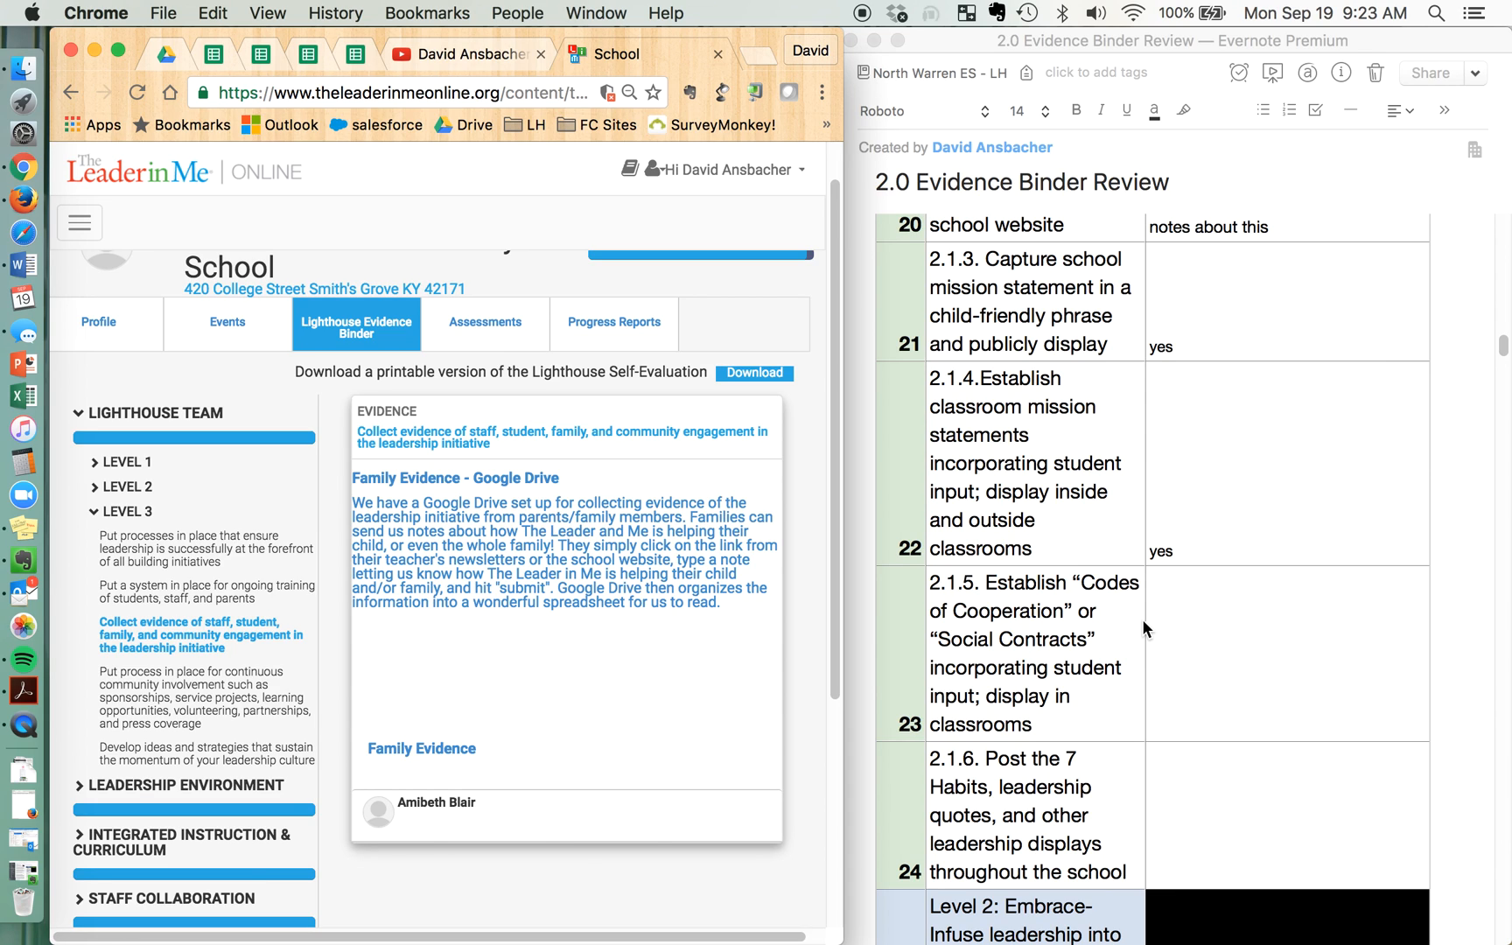
{"action": "left_click", "coordinate": [98, 512]}
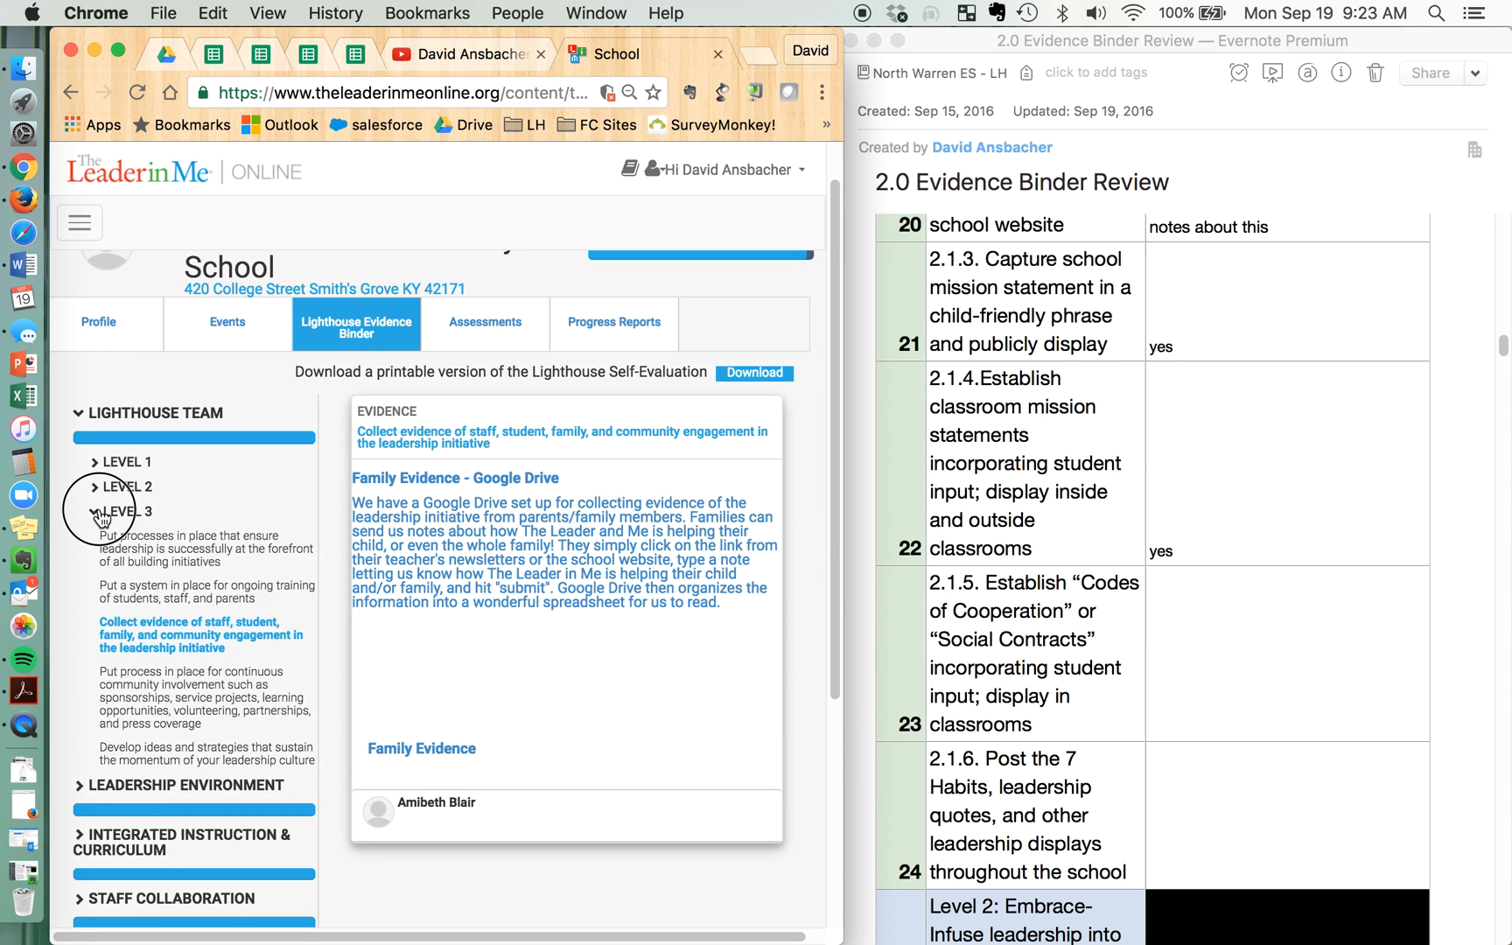